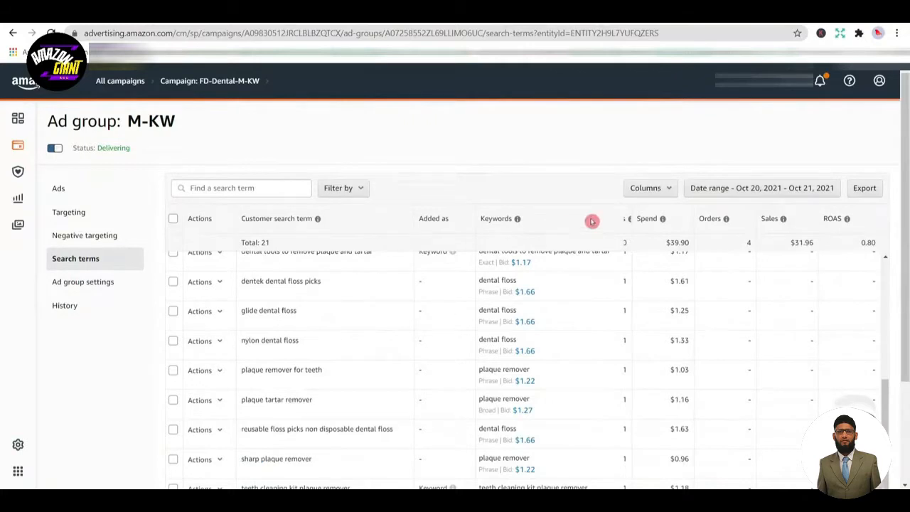
- Set the M-KW ad group's search terms date range to October 18–19, 2021 and examine the listed terms and ROAS
scroll(906, 320, down, 1)
scroll(888, 291, up, 1)
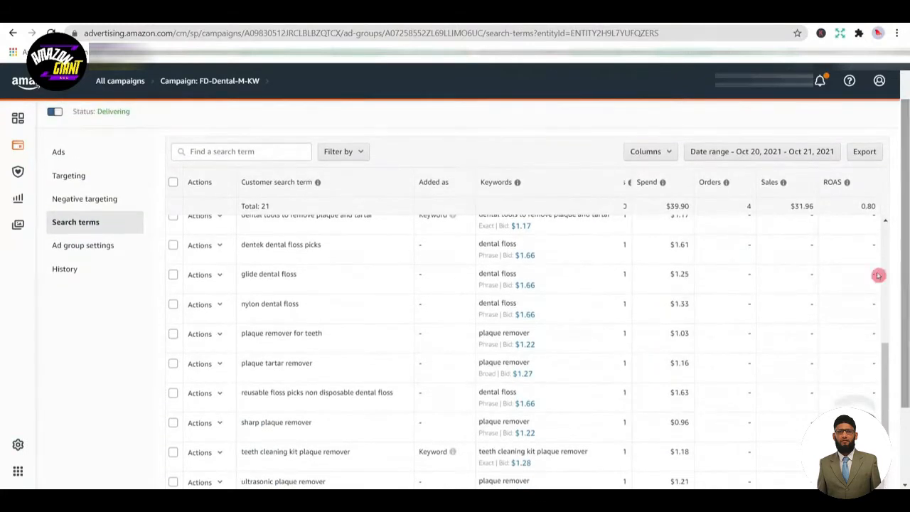
scroll(185, 143, up, 1)
drag(187, 121, 118, 121)
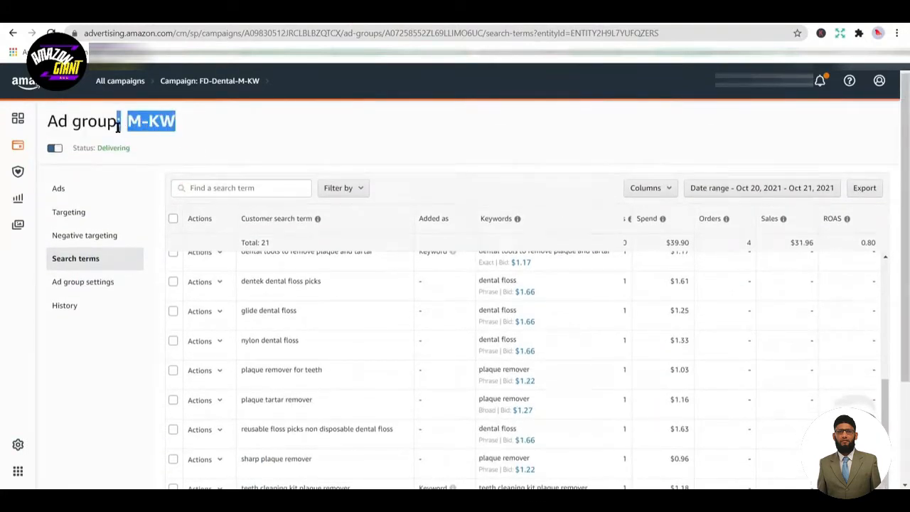
click(804, 189)
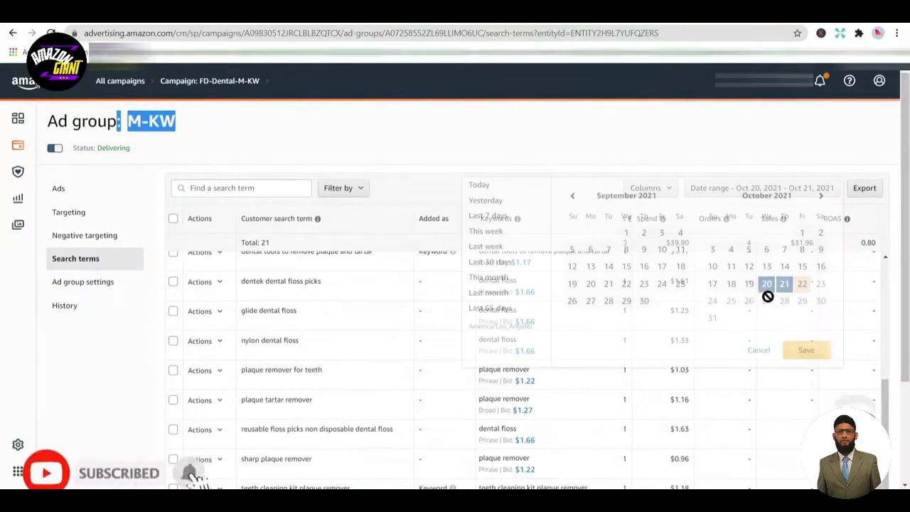
click(728, 285)
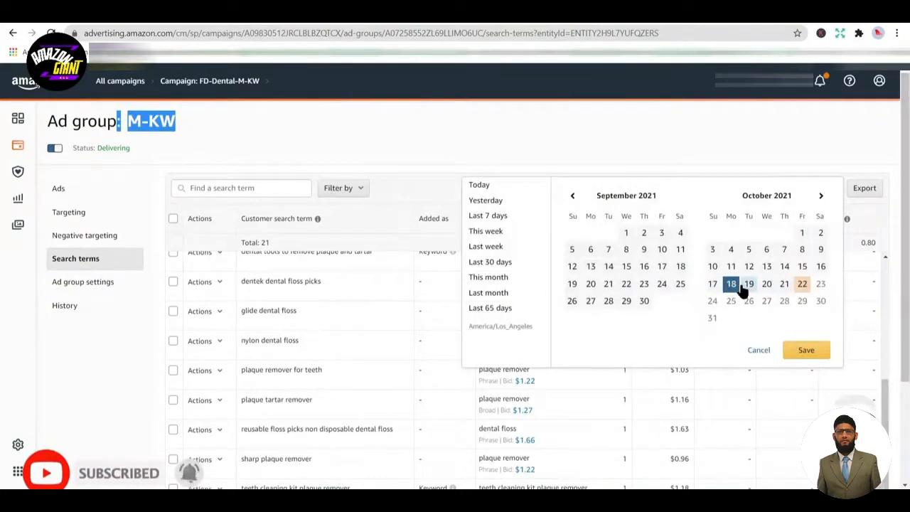
click(749, 284)
click(804, 349)
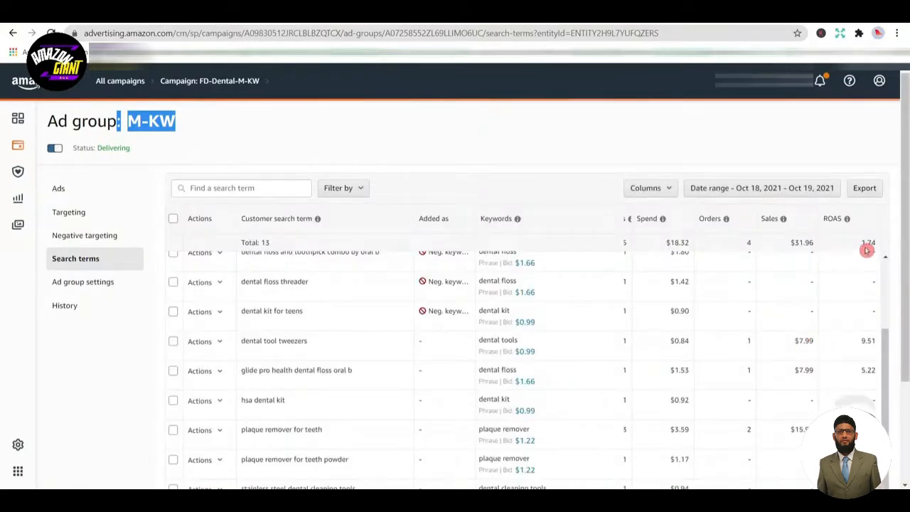
scroll(867, 250, down, 2)
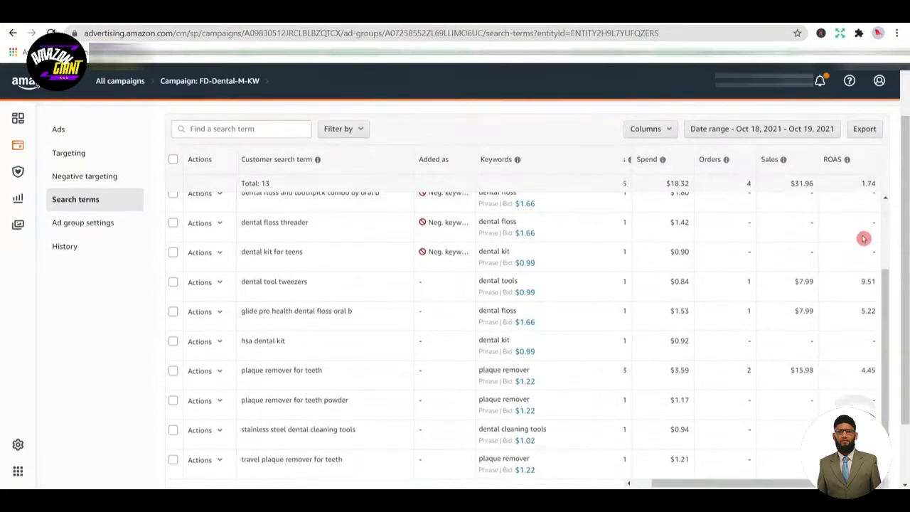
scroll(868, 193, up, 2)
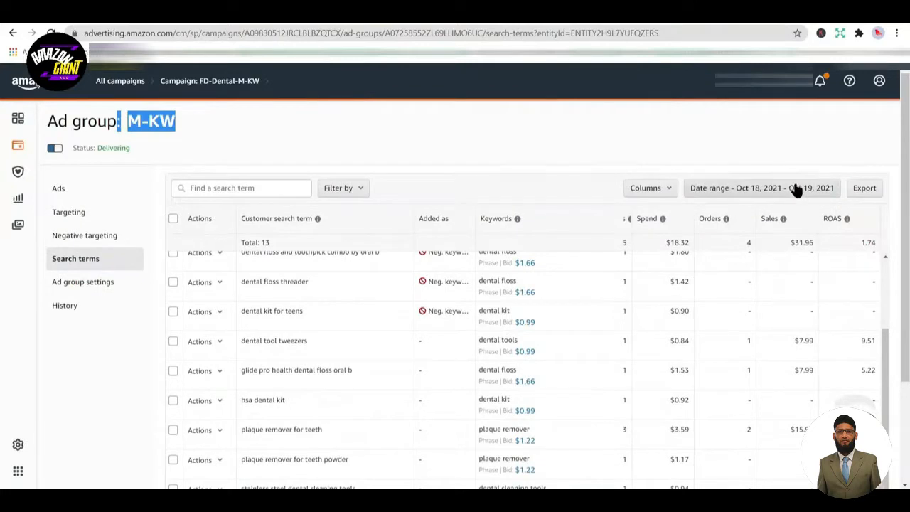
- Set the M-KW ad group's search terms date range to October 20–21, 2021
click(796, 189)
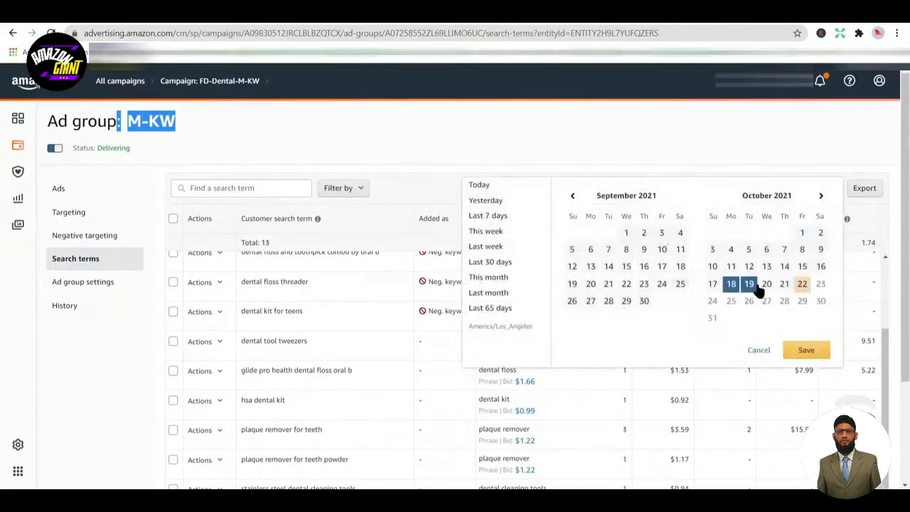
click(768, 285)
click(785, 284)
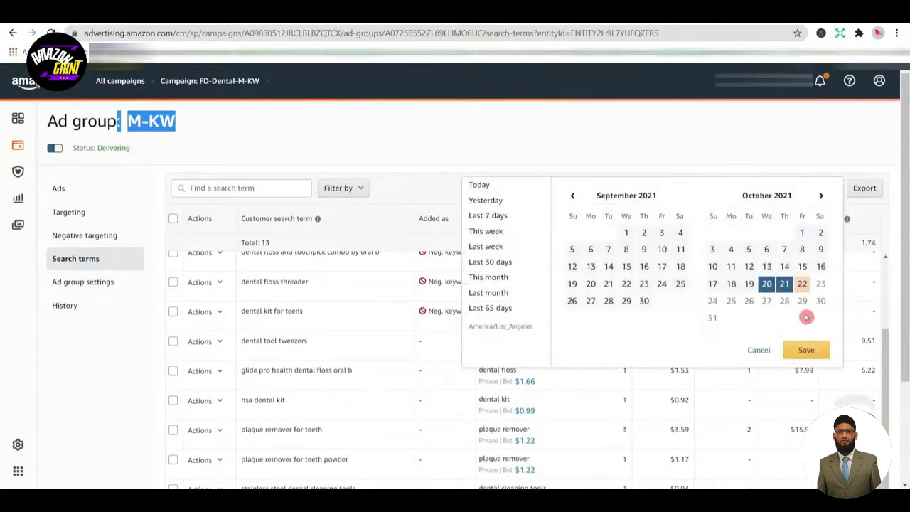
click(806, 350)
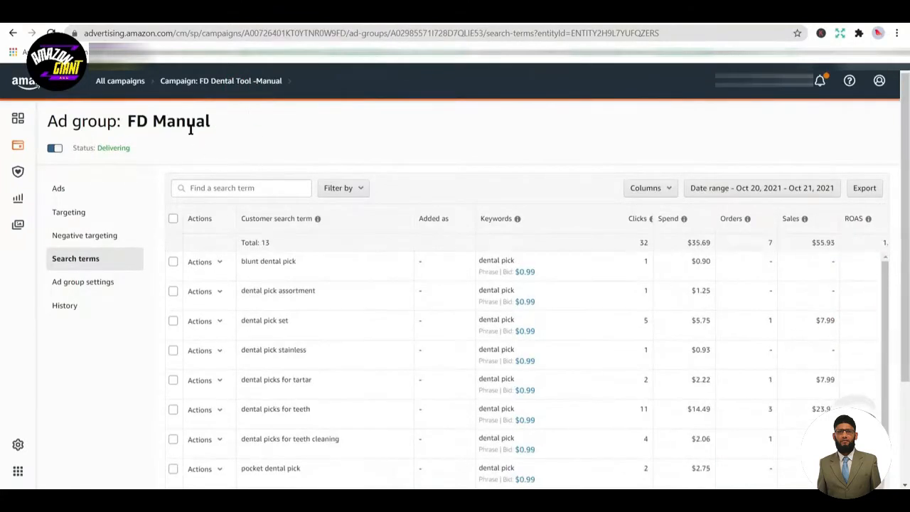
- In the FD Manual ad group, set the search terms date range to October 18–19, 2021 and examine the ROAS column
click(778, 190)
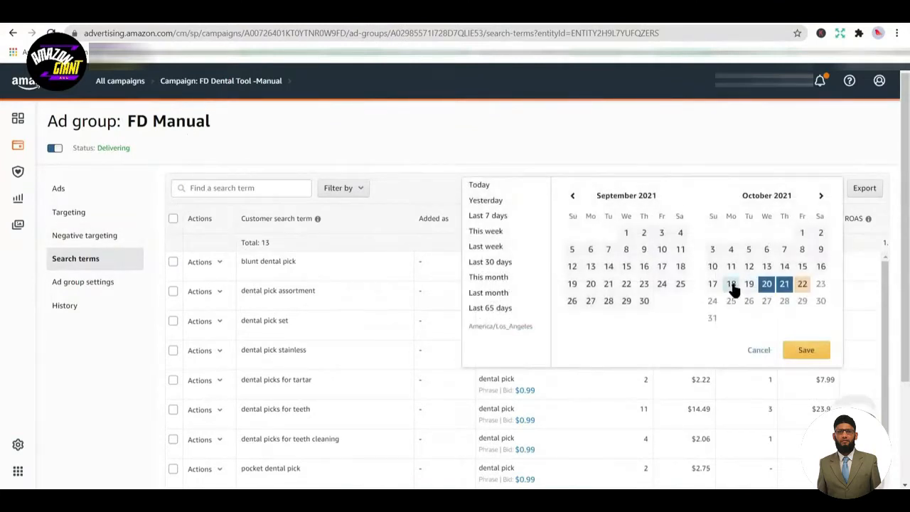
click(731, 286)
click(748, 287)
click(805, 350)
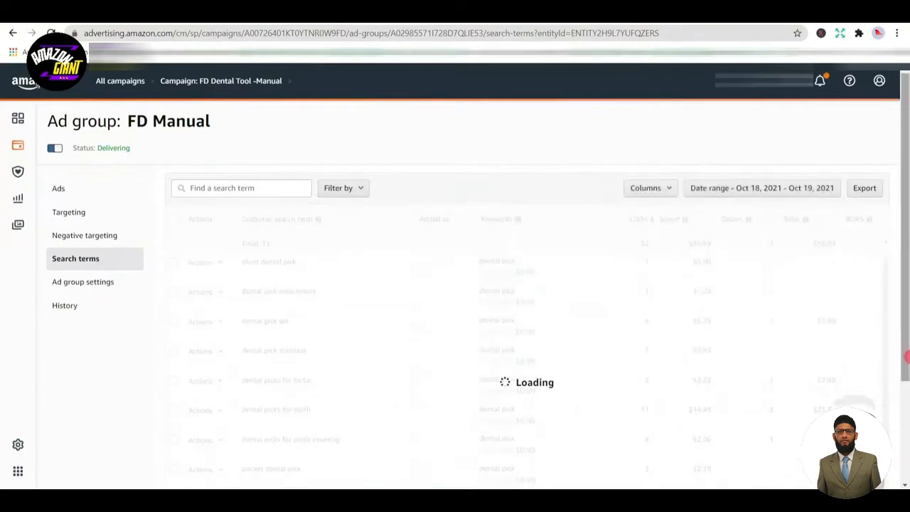
scroll(800, 353, down, 1)
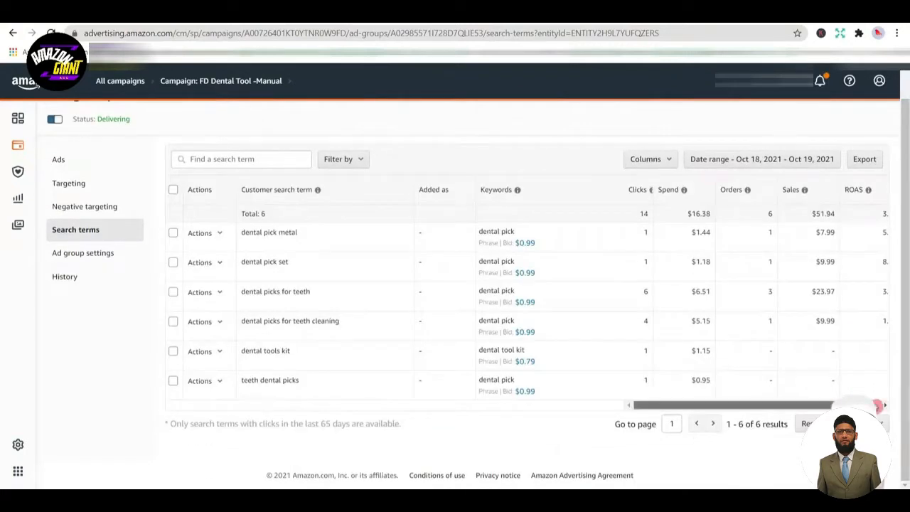
drag(872, 406, 885, 406)
scroll(877, 234, up, 1)
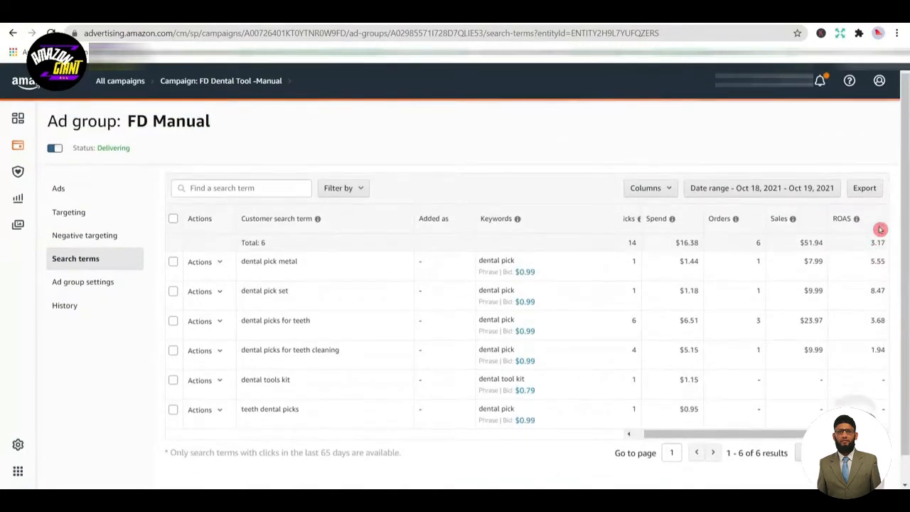
- Set the FD Manual search terms date range to October 20–21, 2021 and examine the ROAS column for that period
click(782, 188)
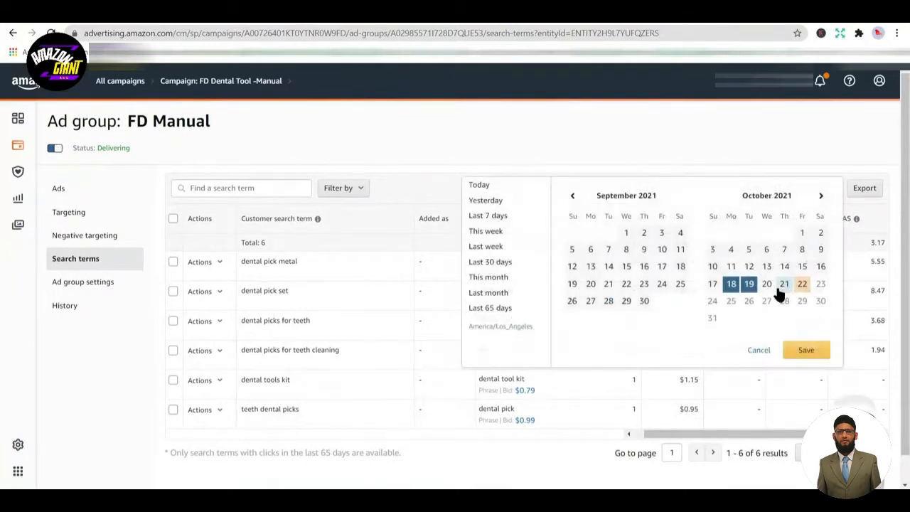
click(766, 283)
click(784, 284)
click(801, 349)
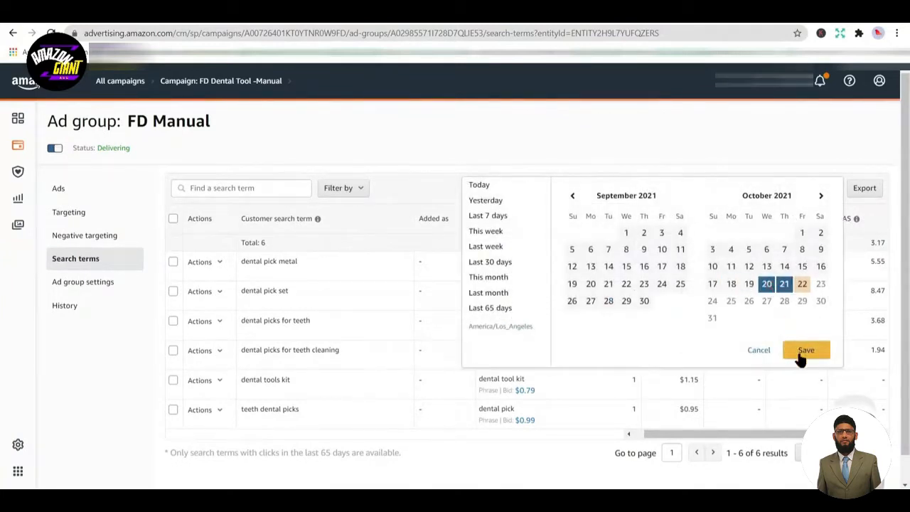
drag(907, 297, 907, 341)
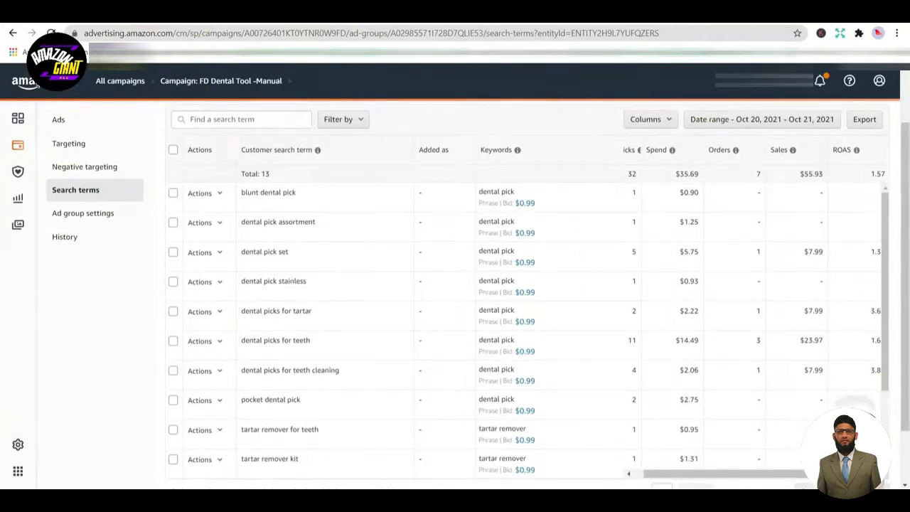
drag(837, 473, 848, 473)
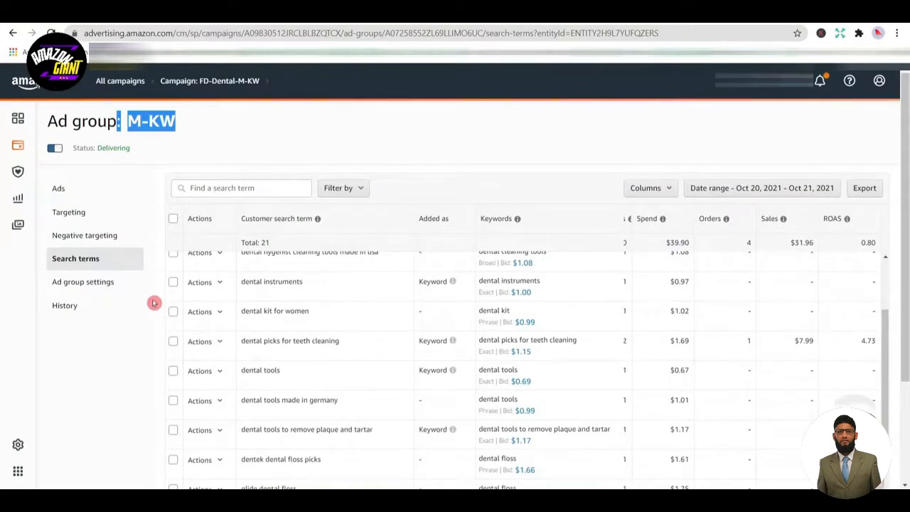
- Examine the total ROAS of the M-KW ad group's search terms
scroll(907, 176, down, 1)
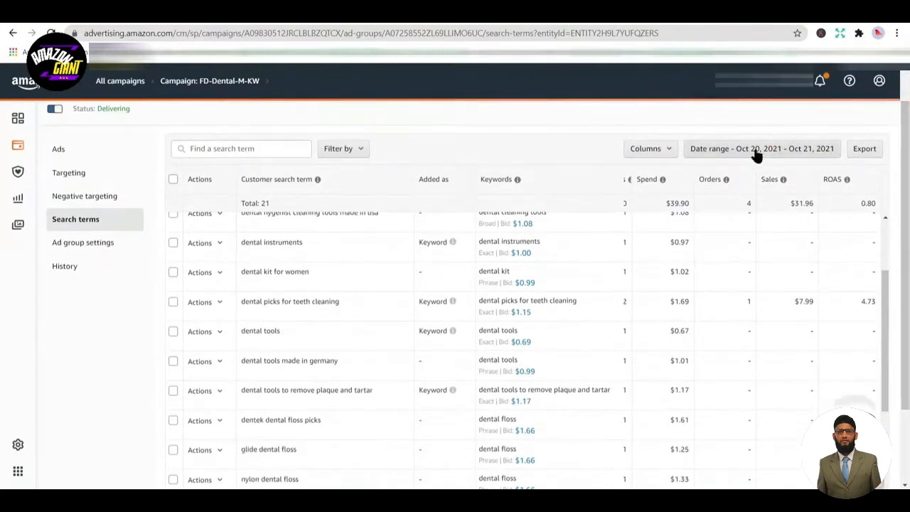
drag(861, 209, 877, 214)
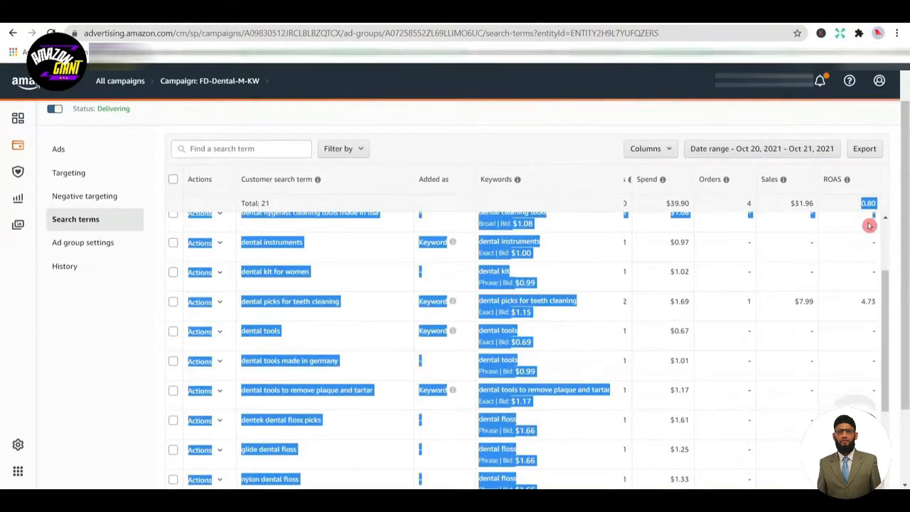
click(867, 226)
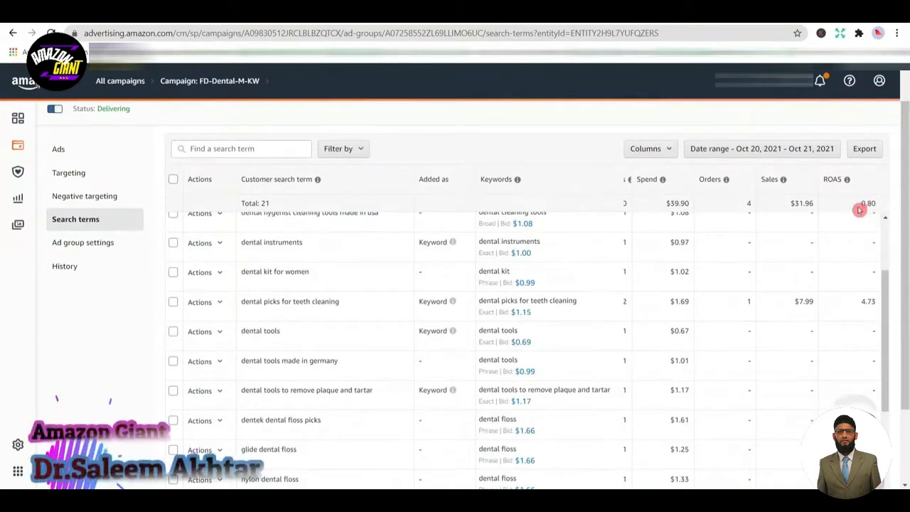
- Reload the M-KW search terms list and examine the ROAS, match type and spend of the term "dental floss"
click(67, 220)
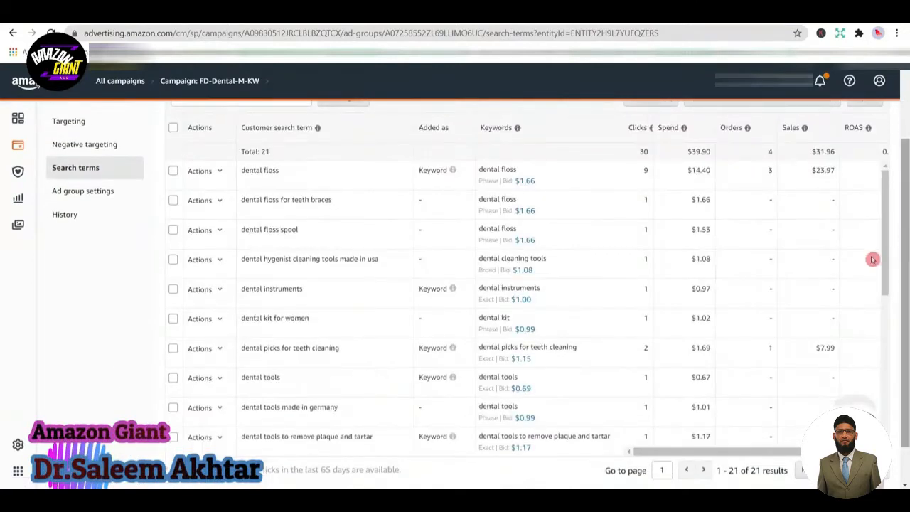
scroll(695, 257, up, 1)
scroll(643, 258, down, 2)
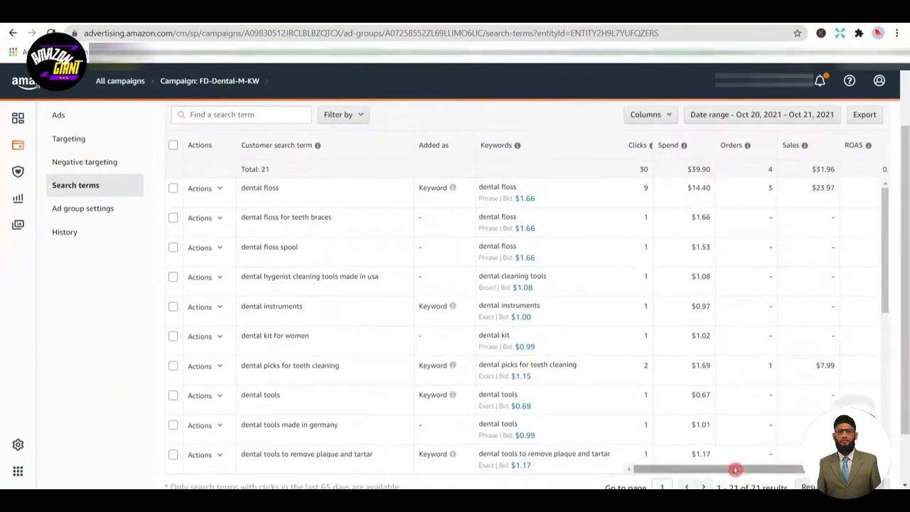
drag(736, 470, 777, 470)
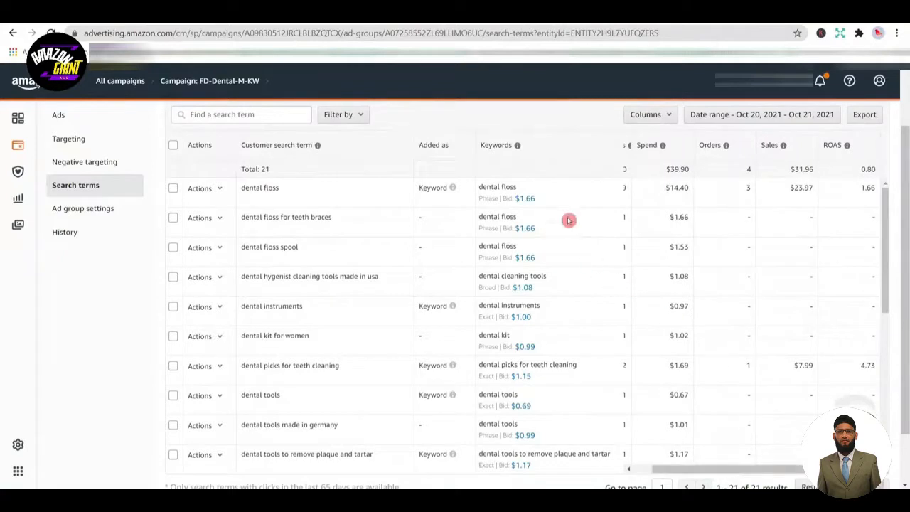
double_click(486, 197)
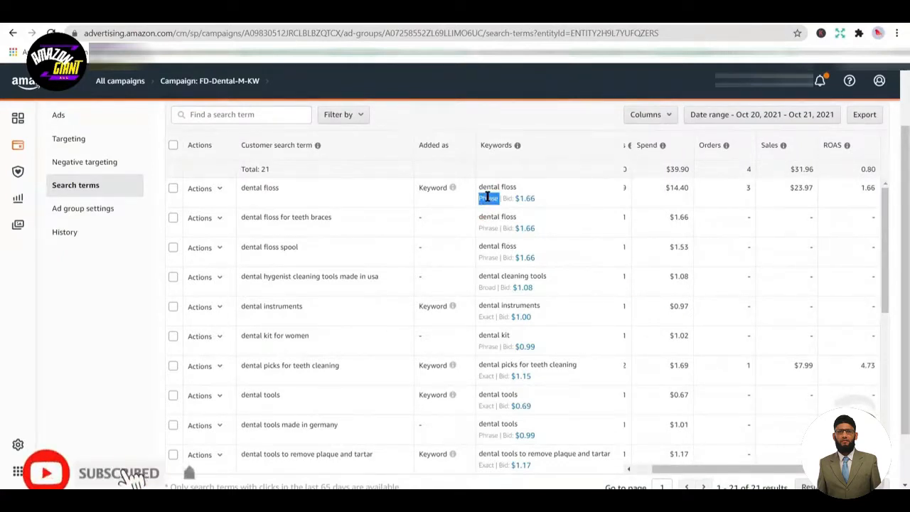
double_click(669, 188)
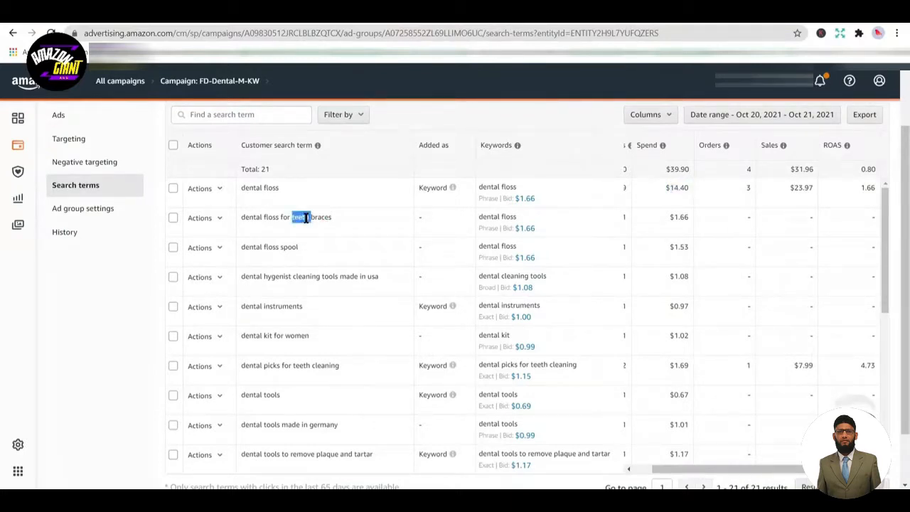
- Copy the customer search term "dental floss for teeth braces", search Amazon for it and look through the product results
triple_click(306, 218)
key(ctrl+c)
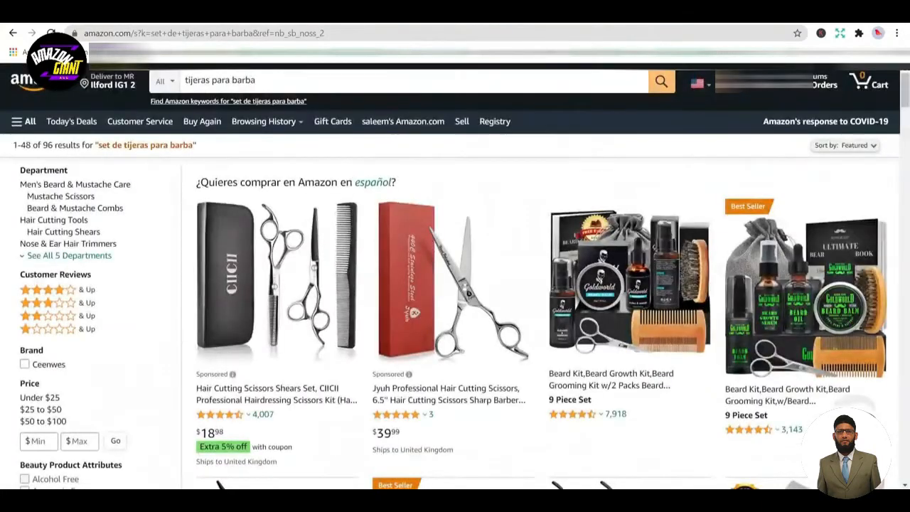
triple_click(254, 79)
key(ctrl+v)
key(Return)
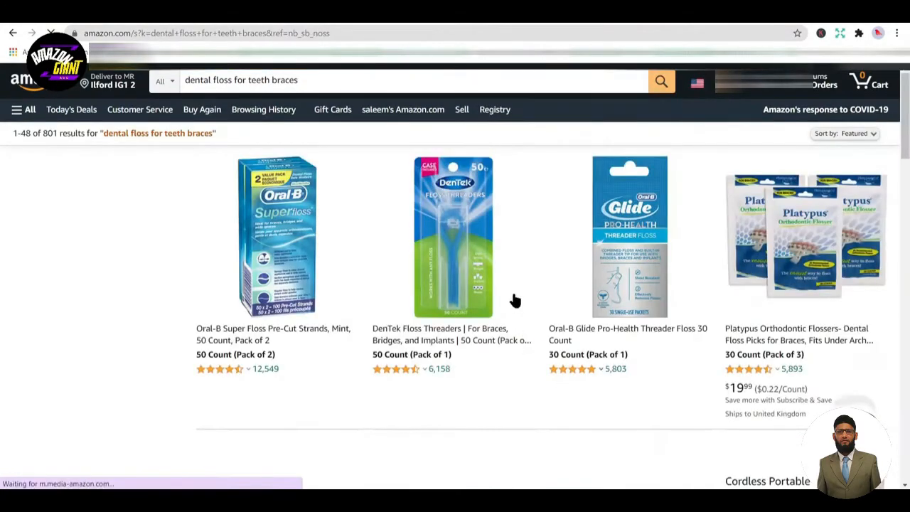
scroll(520, 206, down, 1)
scroll(521, 206, down, 10)
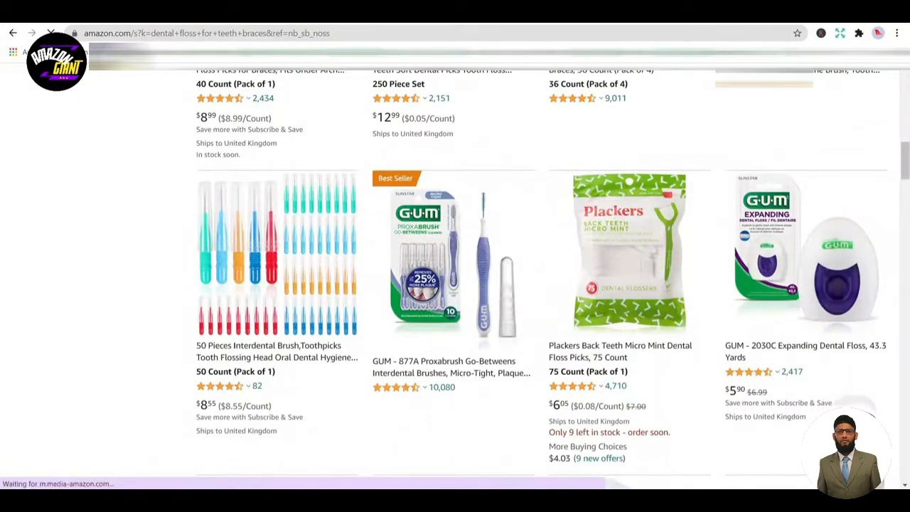
- Translate "dental floss for teeth braces" into Spanish in Google Translate and return to the M-KW search terms list
click(213, 13)
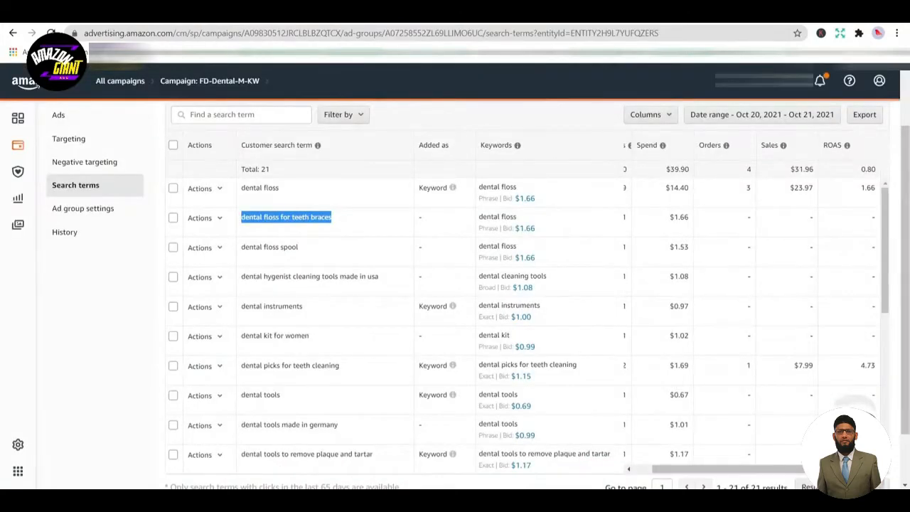
click(370, 13)
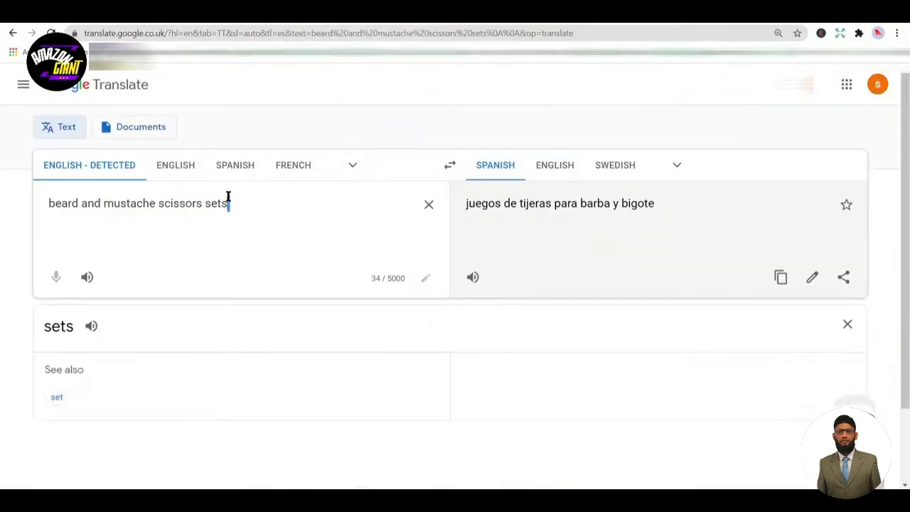
key(ctrl+a)
key(ctrl+v)
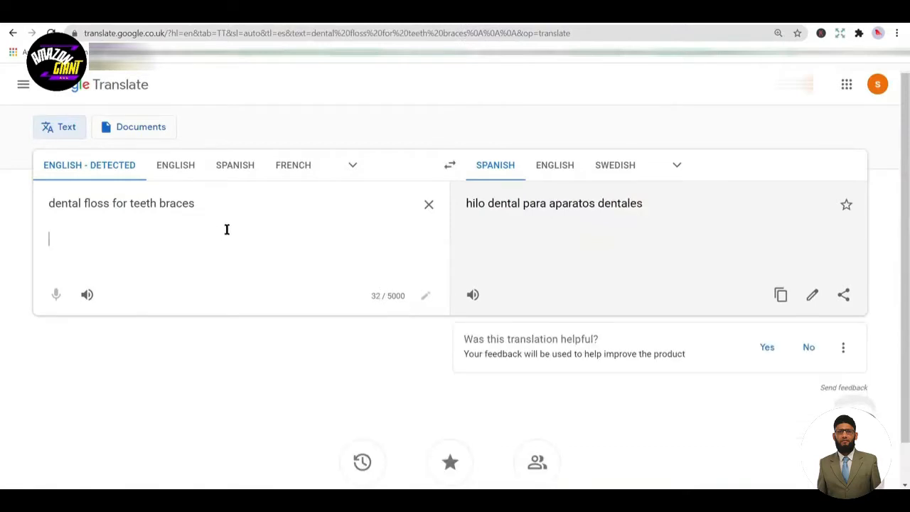
key(ctrl+shift+Tab)
key(ctrl+shift+Tab)
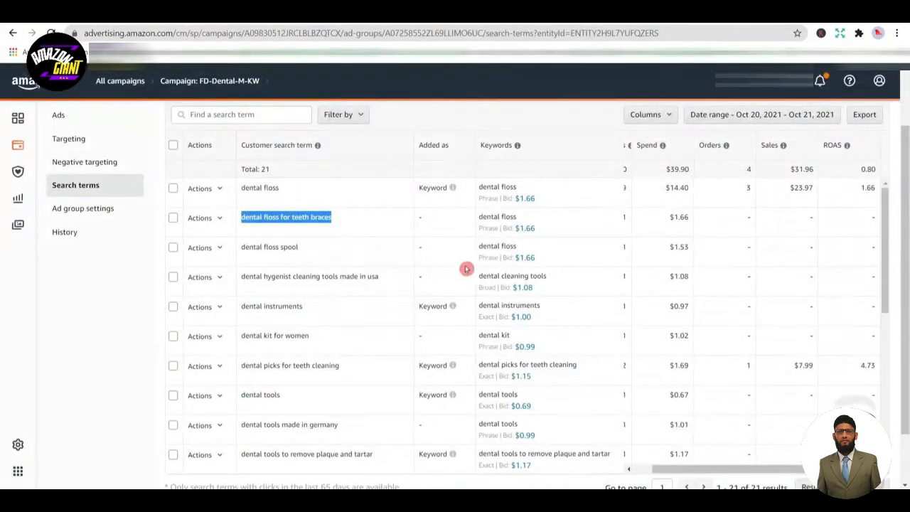
- Check the match type of the customer search term "dental floss spool", copy the term and search Amazon for it
double_click(489, 257)
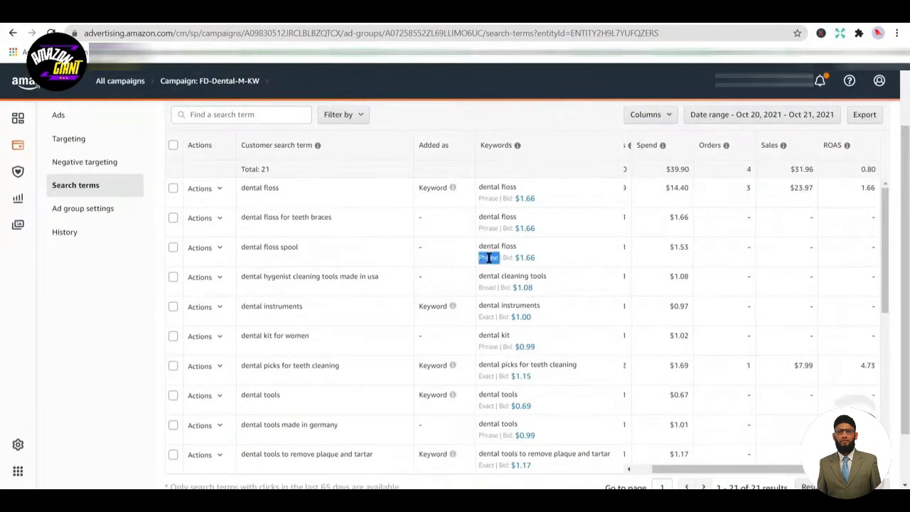
triple_click(290, 250)
key(ctrl+c)
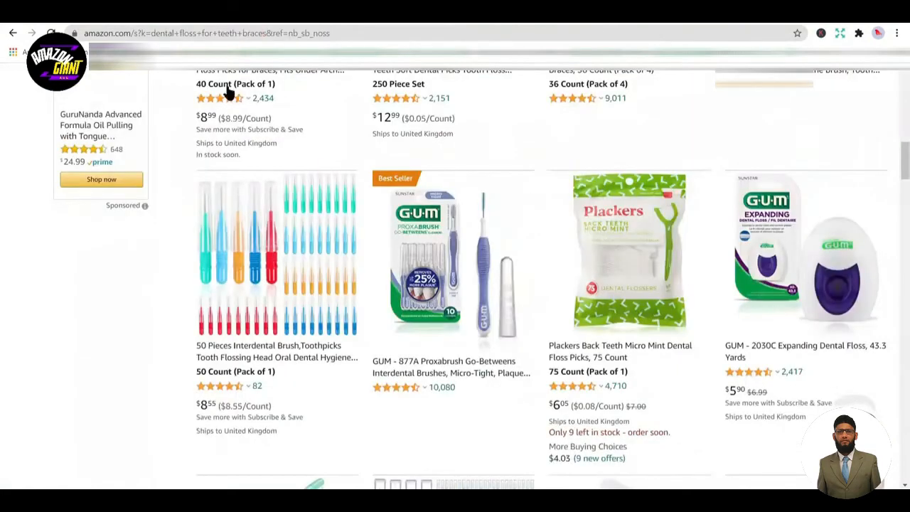
scroll(229, 92, up, 5)
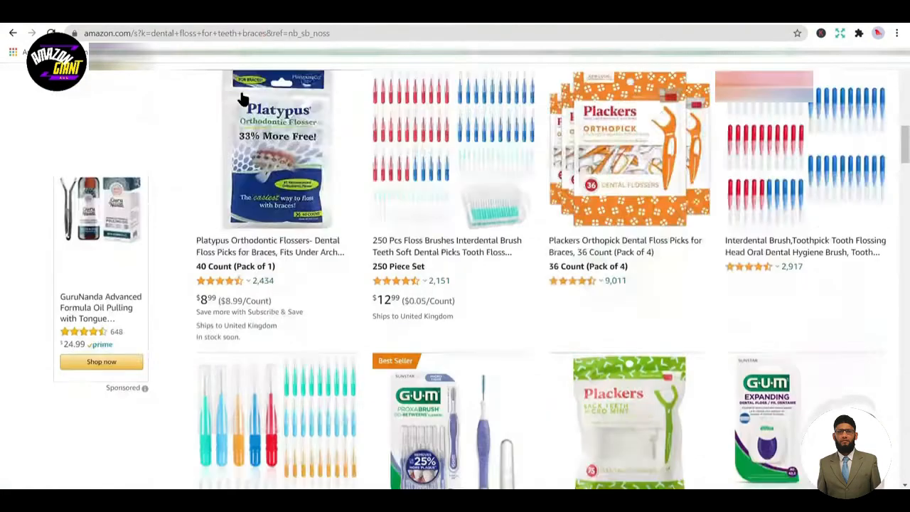
triple_click(267, 79)
key(ctrl+v)
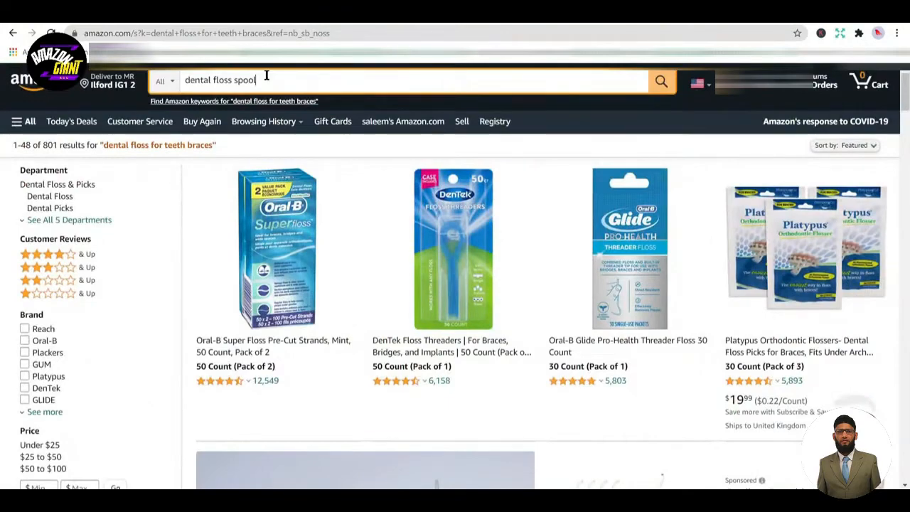
key(Return)
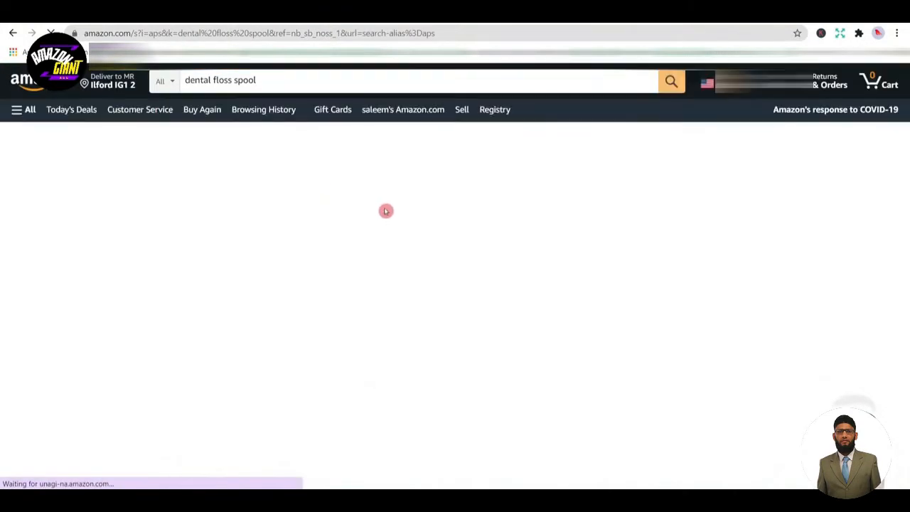
- Look through the Amazon results for "dental floss spool" and add the term to the text in Google Translate
scroll(462, 206, down, 8)
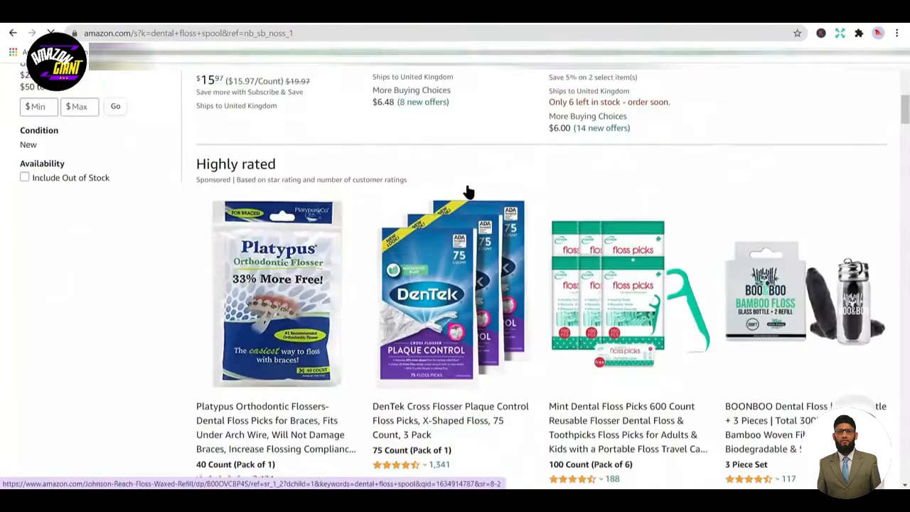
scroll(467, 193, down, 9)
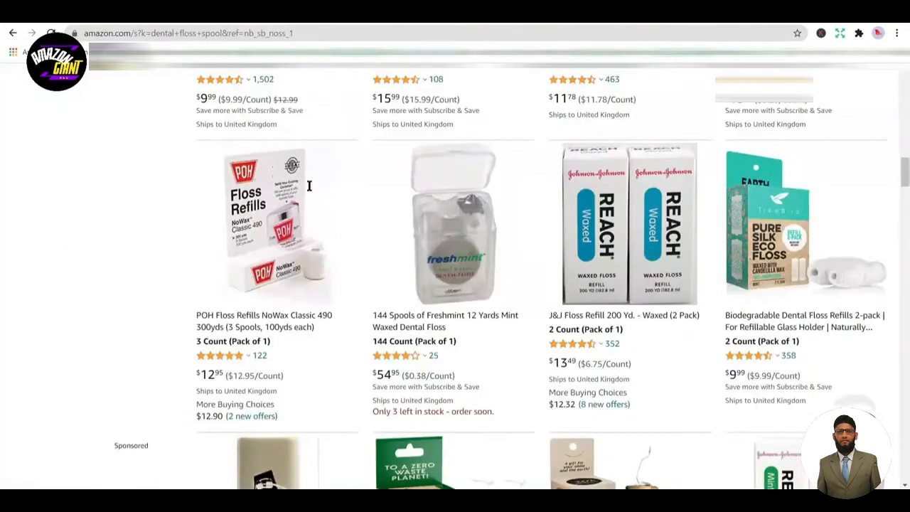
scroll(313, 193, up, 17)
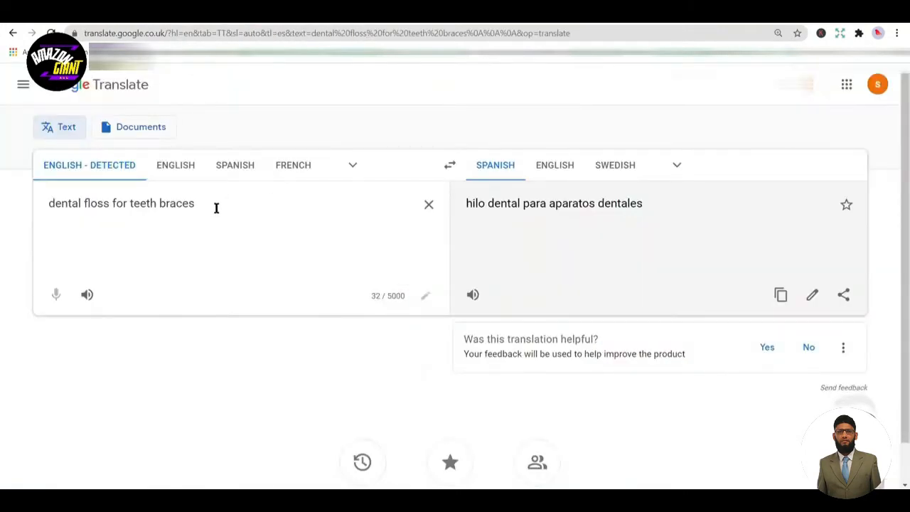
key(ctrl+v)
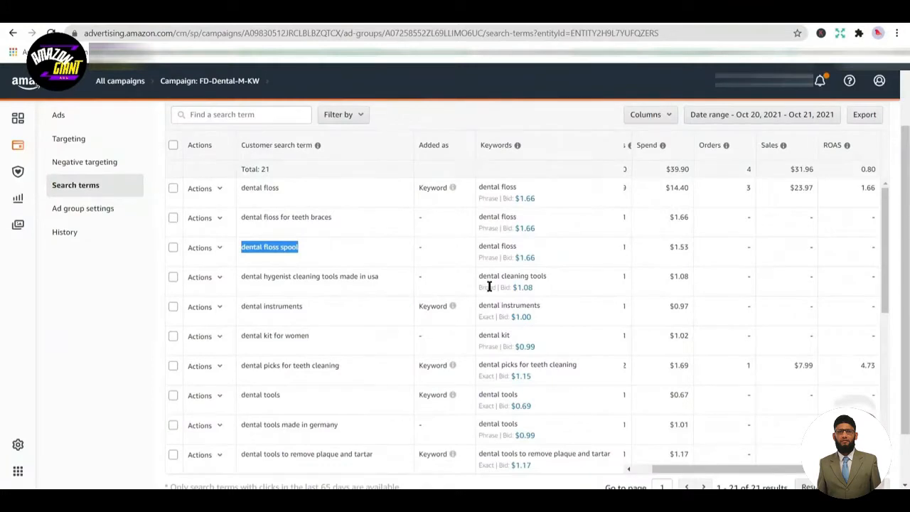
- In the M-KW search terms list, examine the match type and targeted keyword of "dental hygenist cleaning tools made in usa"
double_click(489, 286)
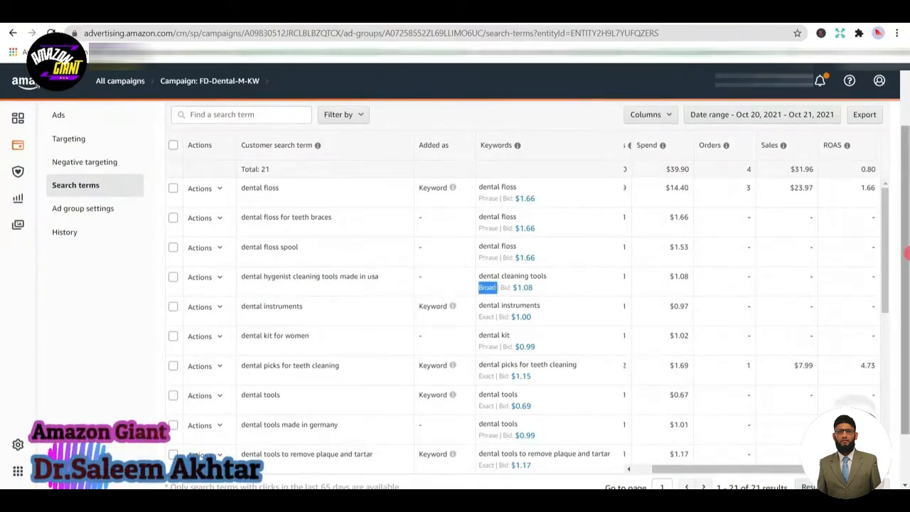
scroll(907, 253, down, 1)
triple_click(326, 263)
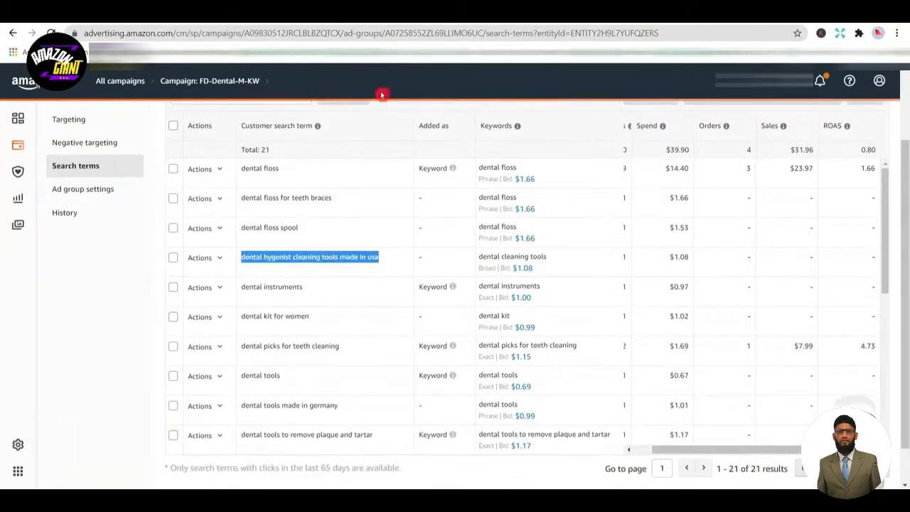
click(316, 268)
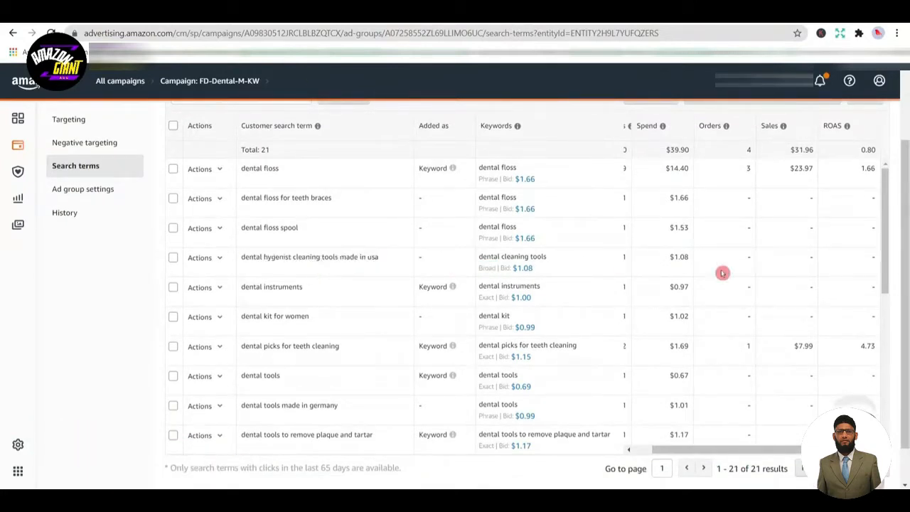
click(488, 266)
triple_click(486, 257)
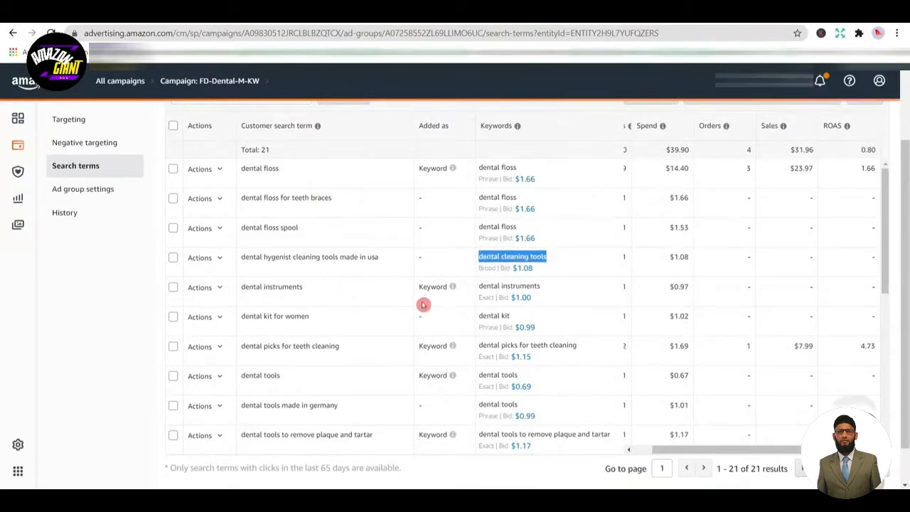
- Examine the match types of "dental instruments", "dental kit for women", "dental picks for teeth cleaning" and "dental tools", including the picks term's ROAS
double_click(495, 287)
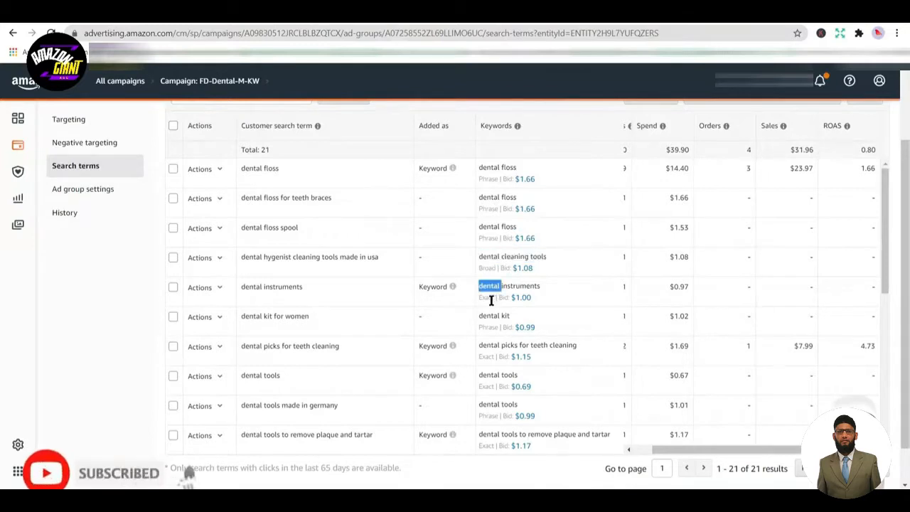
double_click(489, 297)
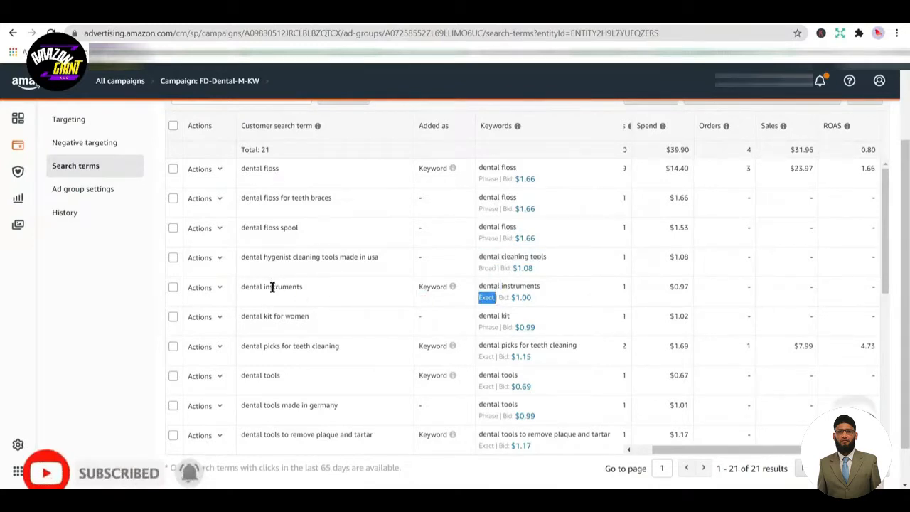
double_click(488, 328)
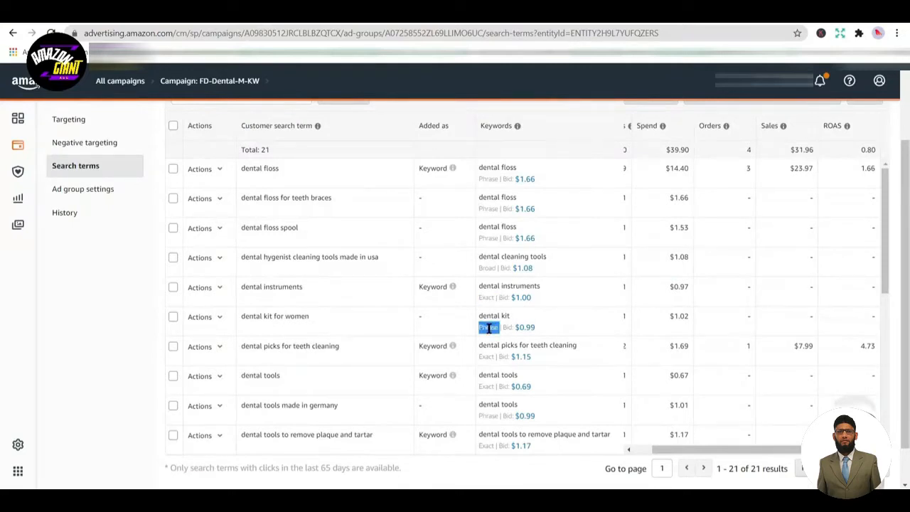
scroll(519, 327, down, 1)
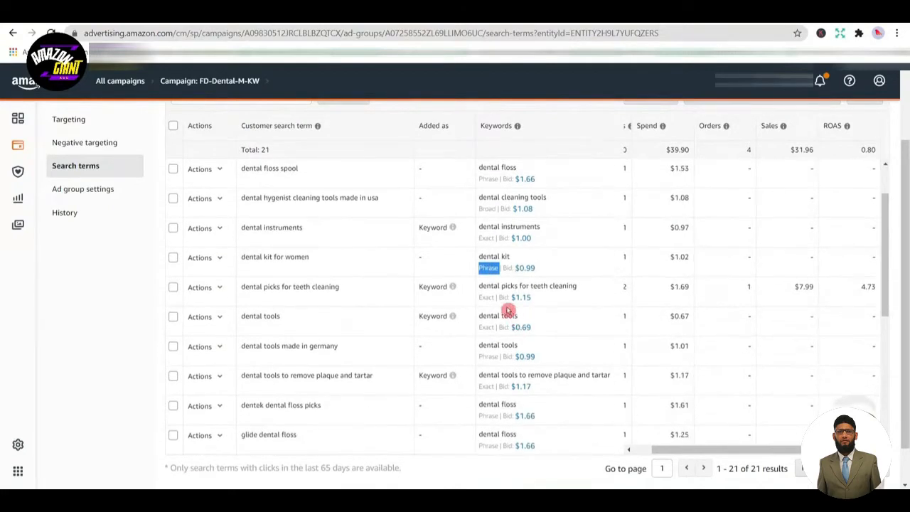
click(486, 297)
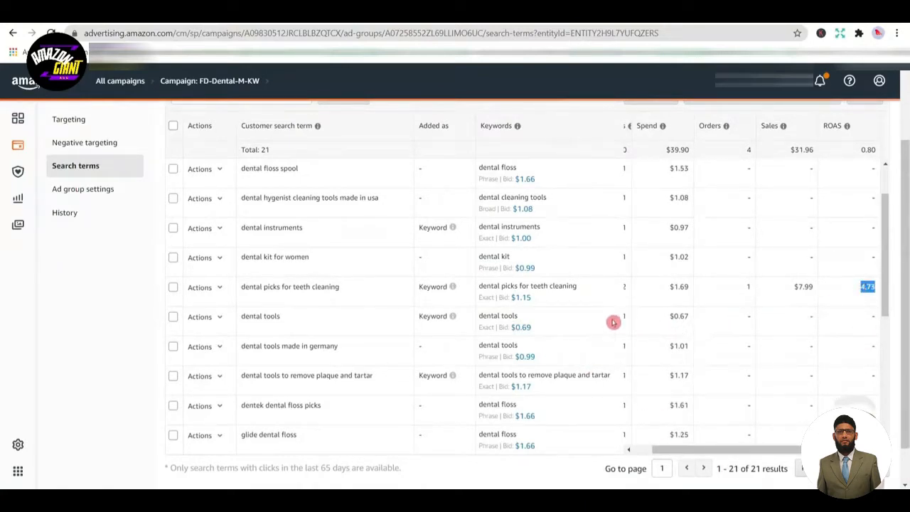
double_click(480, 328)
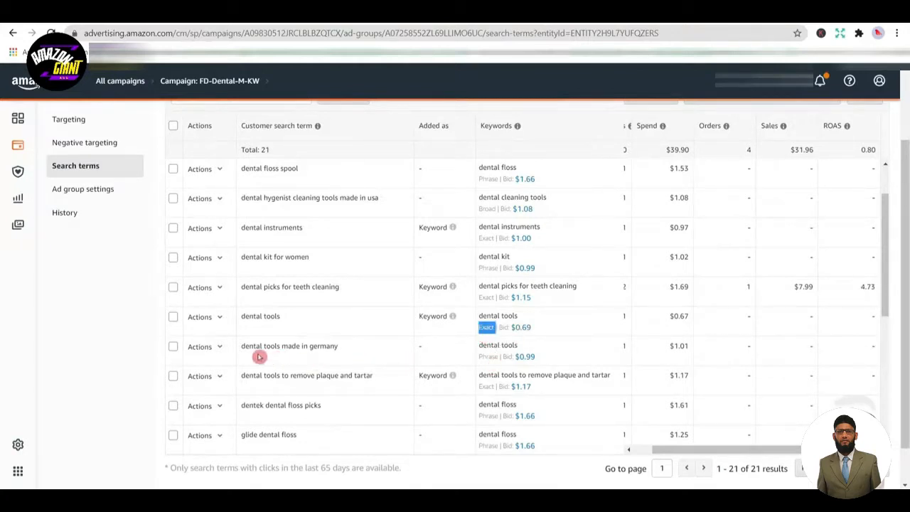
- Copy the search term "dental tools made in germany", add it to the text in Google Translate and return to the search terms list
triple_click(307, 346)
key(ctrl+c)
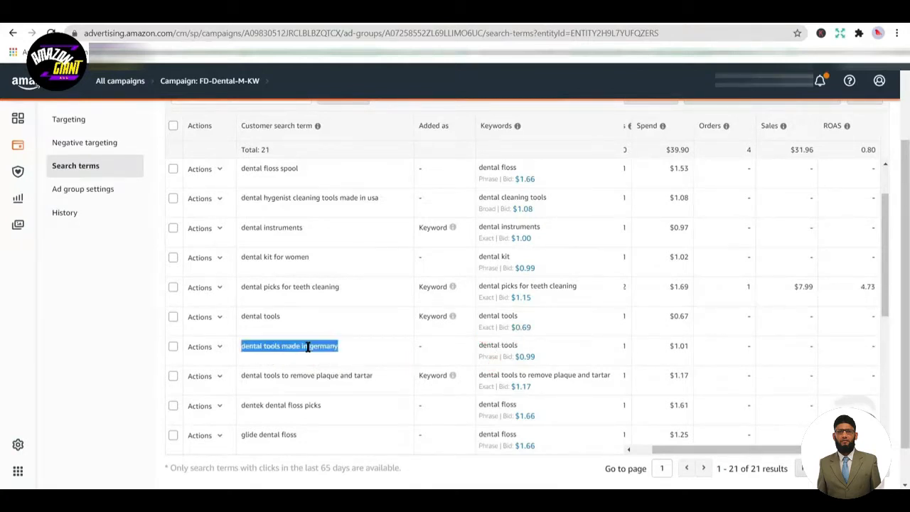
click(320, 15)
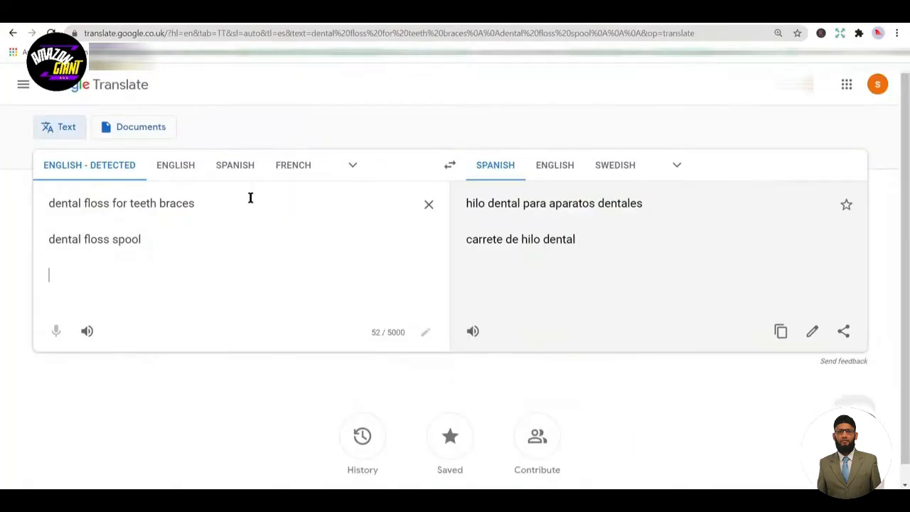
key(ctrl+v)
click(213, 14)
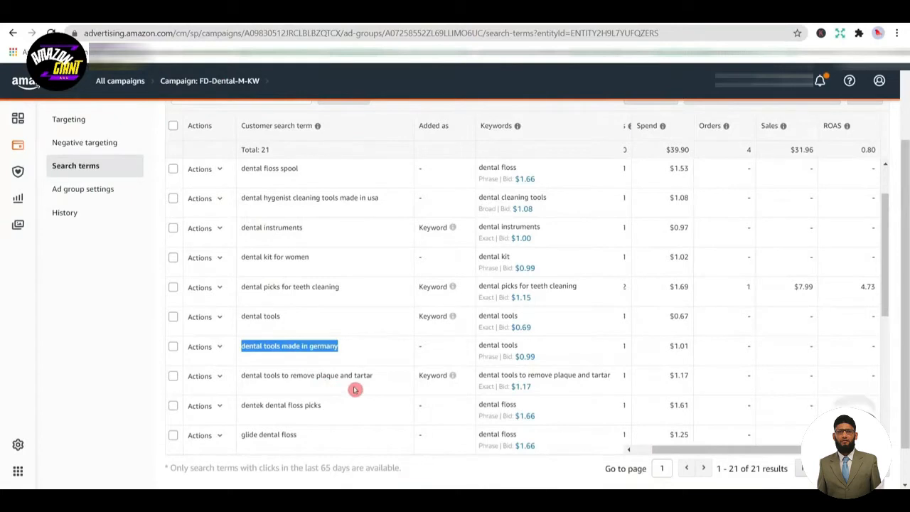
- Check the match type of "dentek dental floss picks", copy the term and search Amazon for it
click(486, 386)
scroll(496, 378, down, 1)
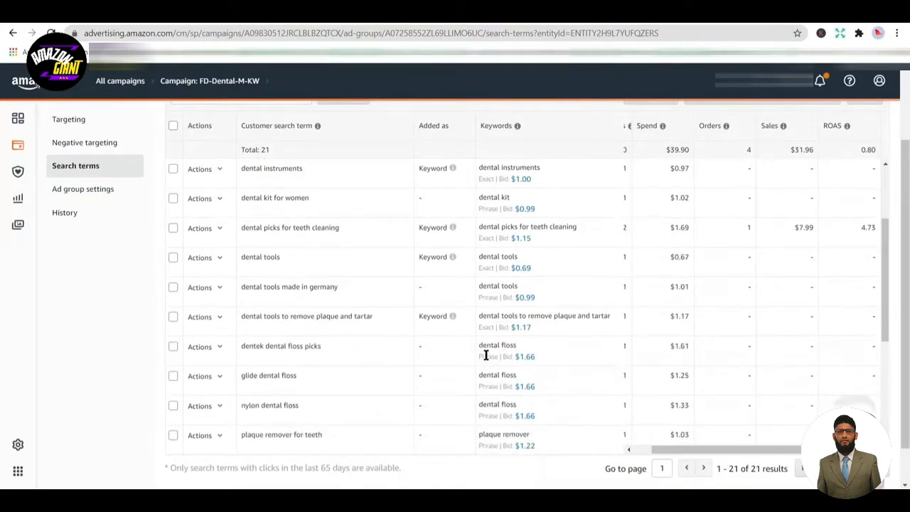
double_click(485, 355)
triple_click(295, 345)
key(ctrl+c)
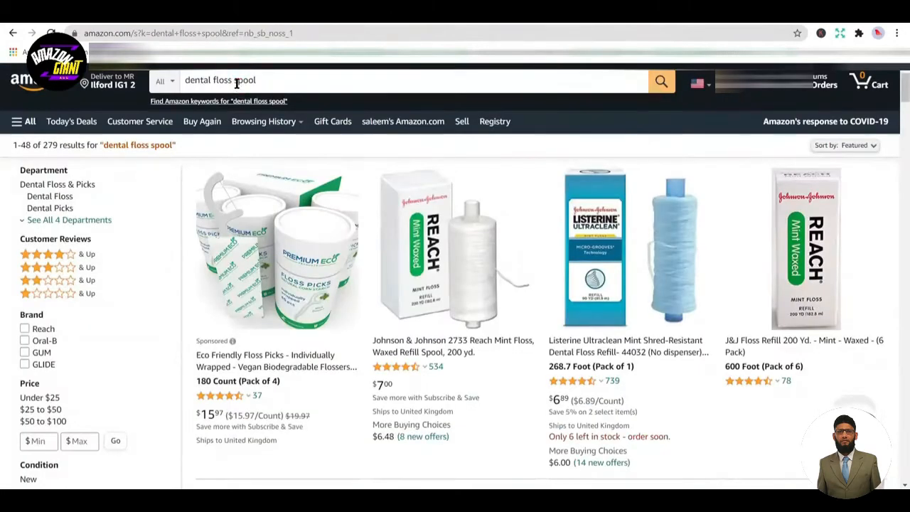
triple_click(237, 84)
key(ctrl+v)
key(Return)
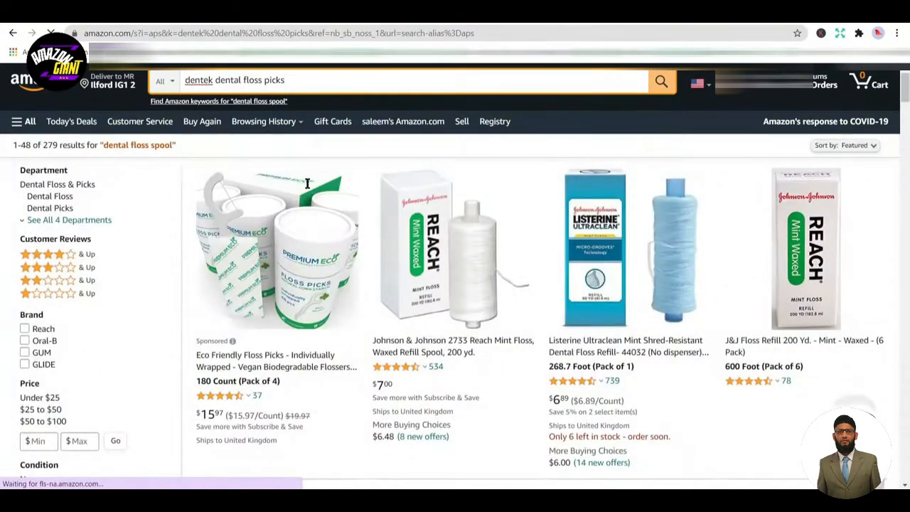
- Look through the Amazon results for "dentek dental floss picks" and add the term to the text in Google Translate
scroll(420, 241, down, 1)
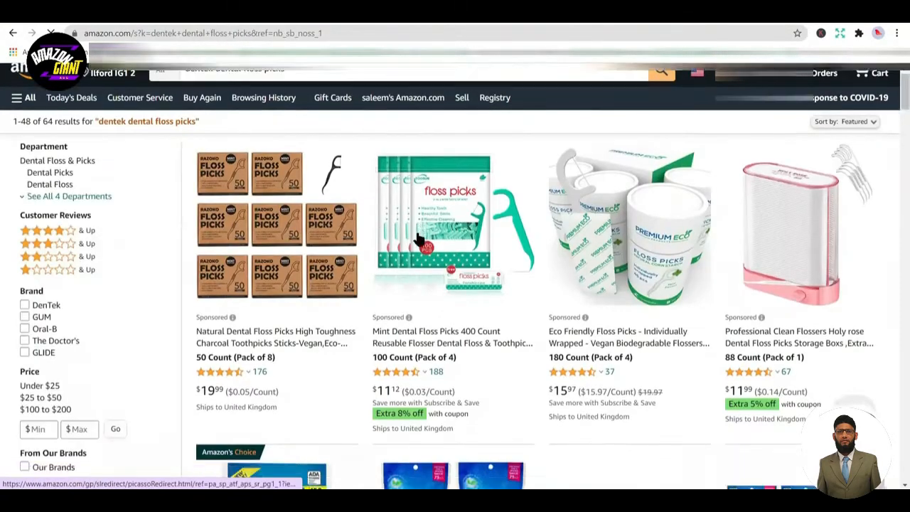
scroll(419, 240, down, 5)
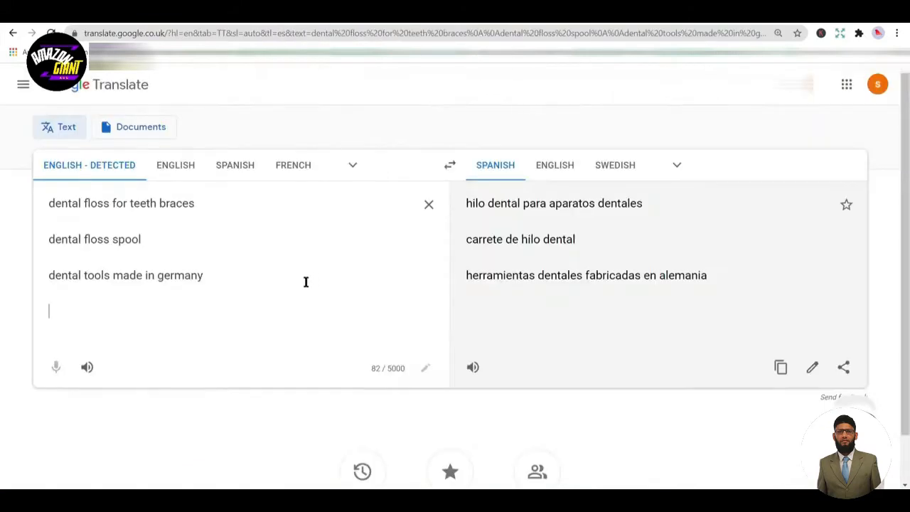
key(ctrl+v)
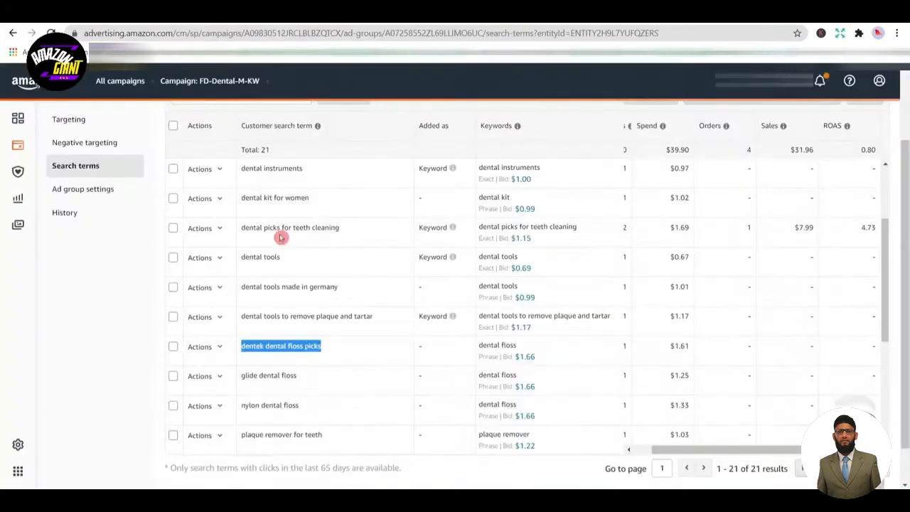
- Check the keyword behind "glide dental floss" in the search terms list, copy the term and search Amazon for it
scroll(301, 375, down, 2)
double_click(488, 316)
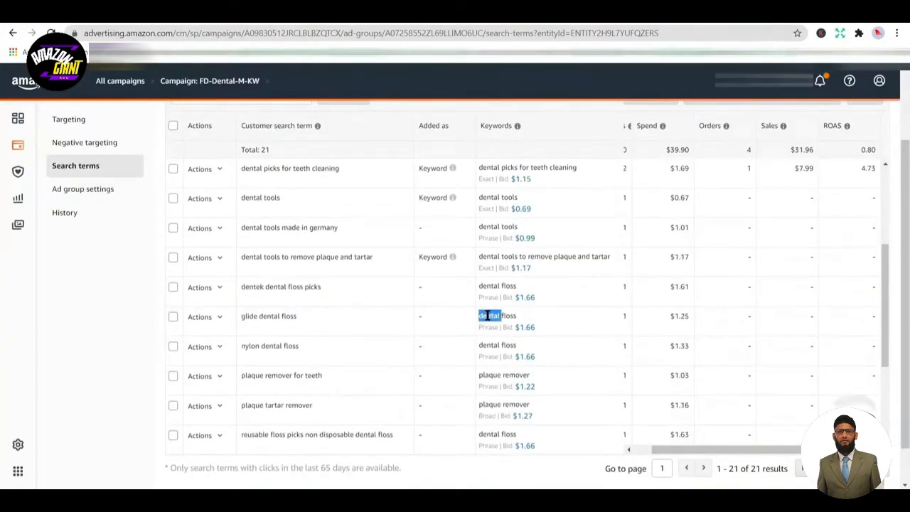
triple_click(261, 313)
key(ctrl+c)
click(238, 11)
scroll(238, 135, up, 10)
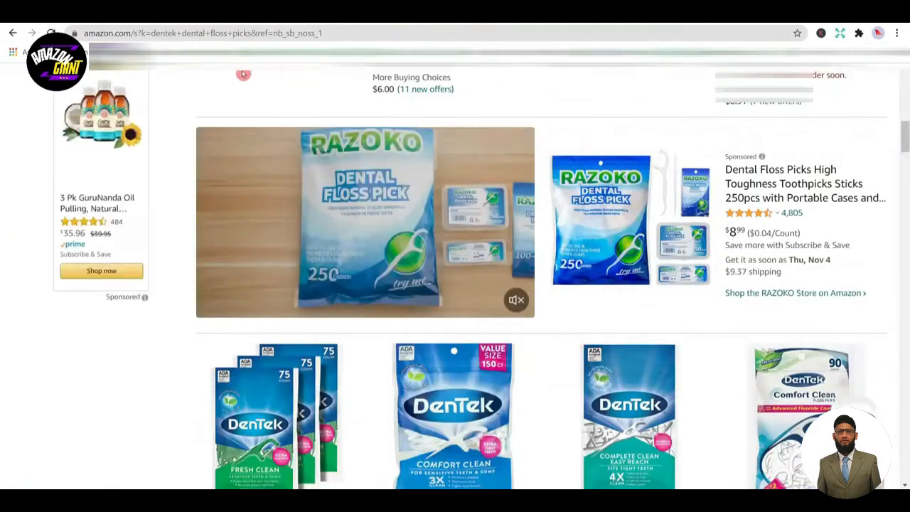
triple_click(256, 75)
key(ctrl+v)
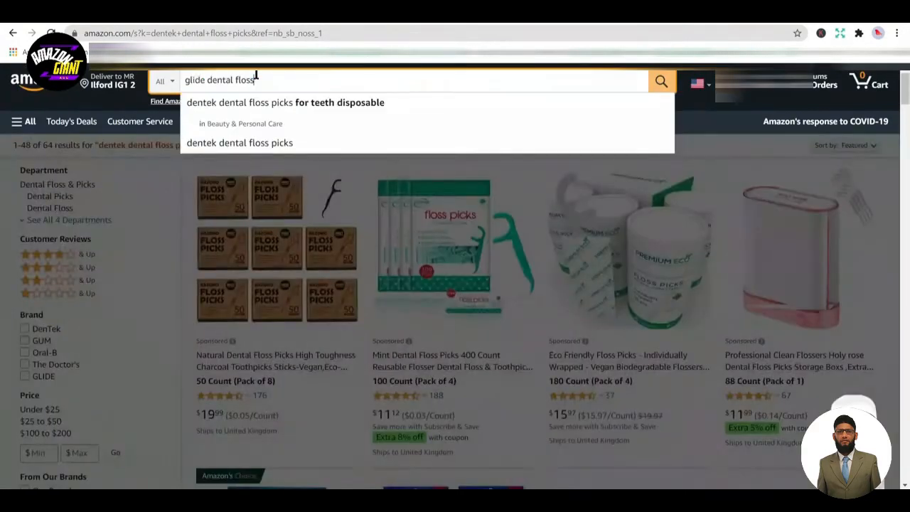
key(Return)
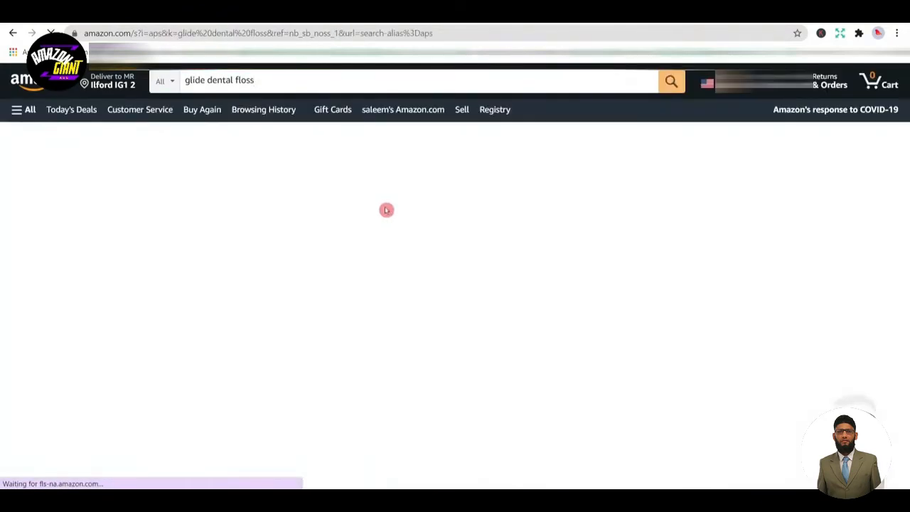
- Look through the Amazon results for "glide dental floss", add the term in Google Translate and return to the search terms list
scroll(398, 220, down, 1)
scroll(396, 213, down, 8)
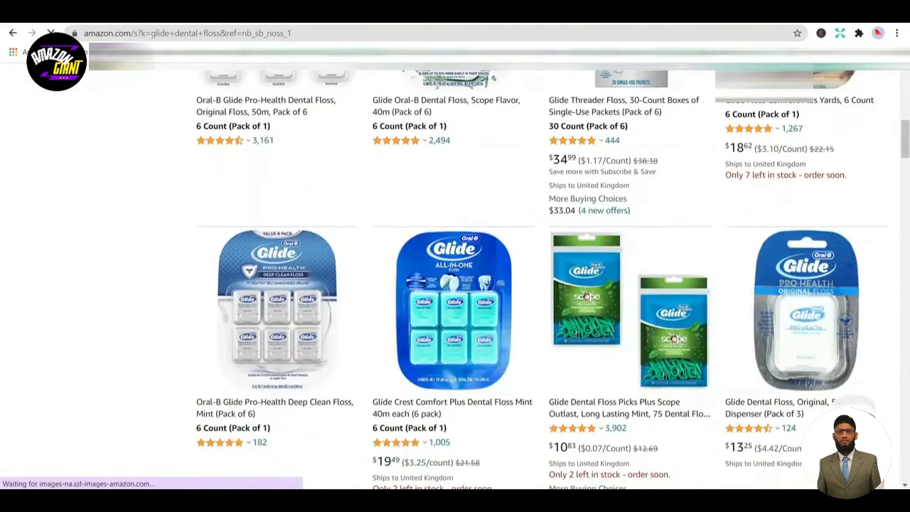
click(284, 11)
key(ctrl+v)
click(174, 12)
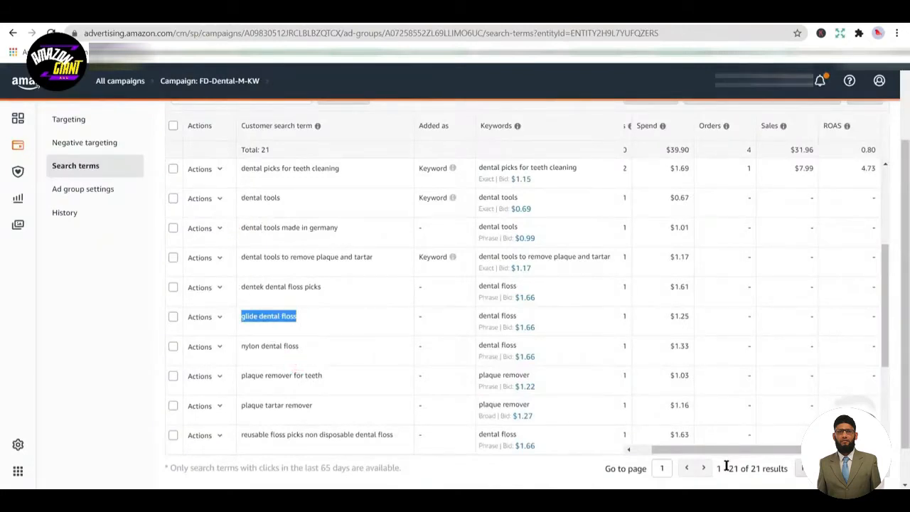
- Check the keyword and match type behind "nylon dental floss" in the search terms list, copy the term and search Amazon for it
triple_click(486, 346)
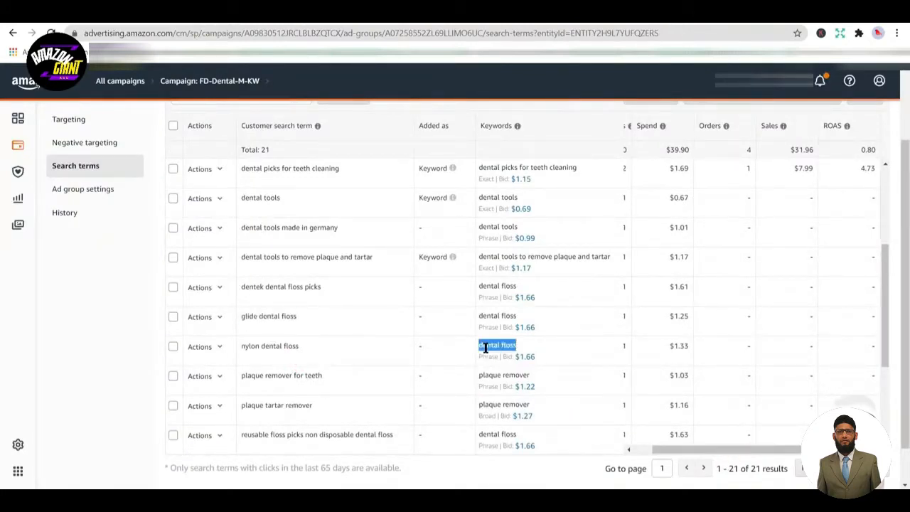
click(491, 356)
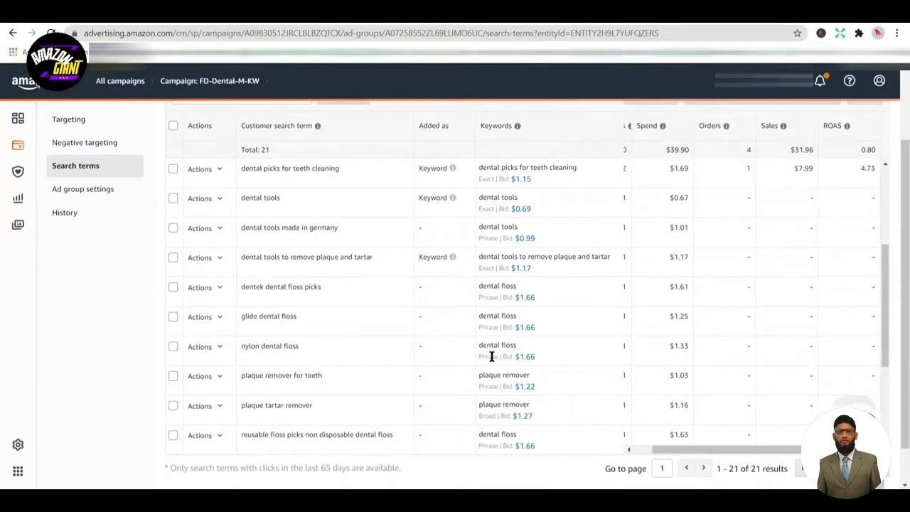
triple_click(293, 344)
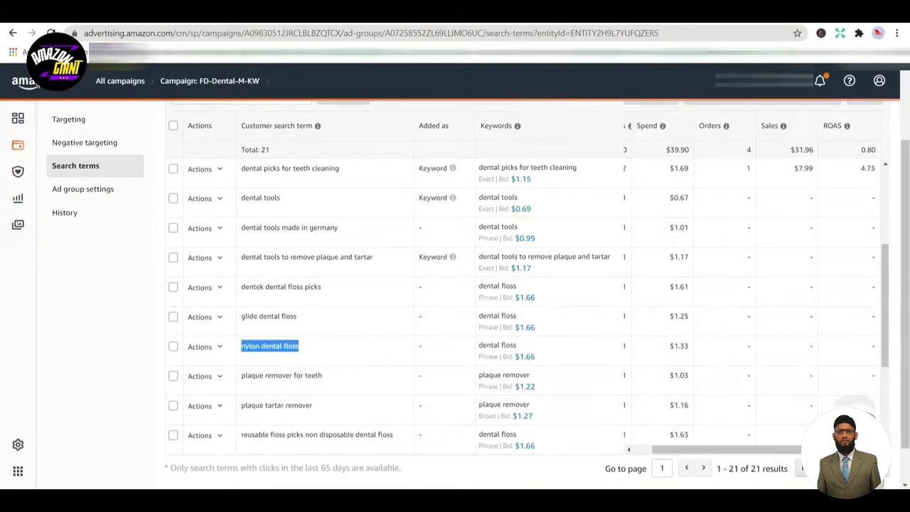
key(ctrl+c)
key(alt+Tab)
key(ctrl+v)
key(Return)
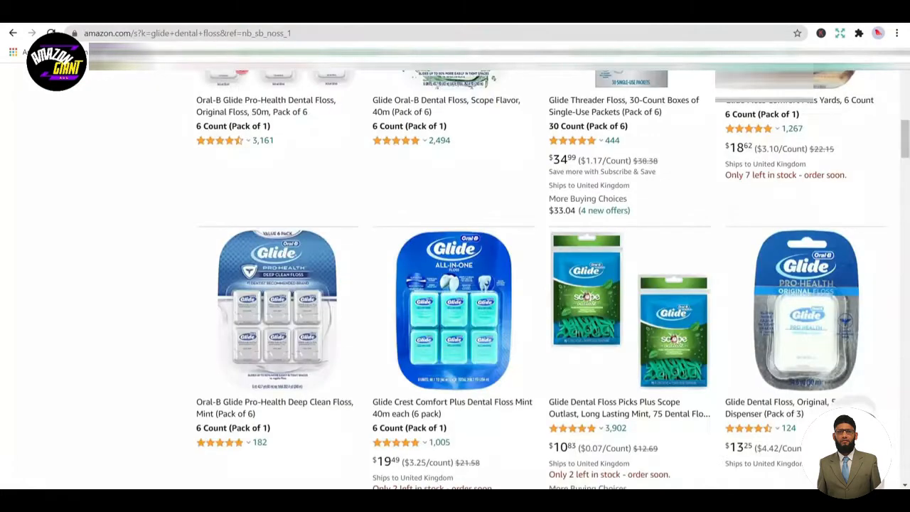
scroll(455, 285, up, 10)
triple_click(241, 80)
key(ctrl+v)
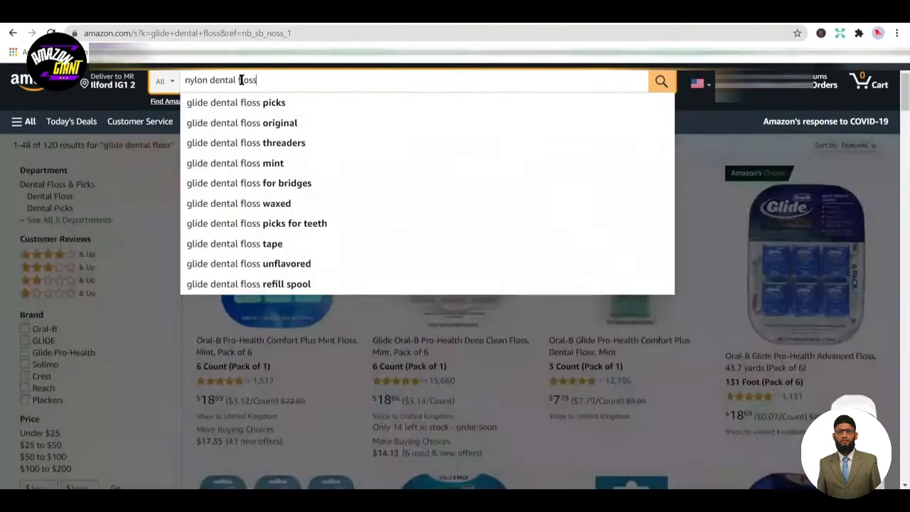
key(Return)
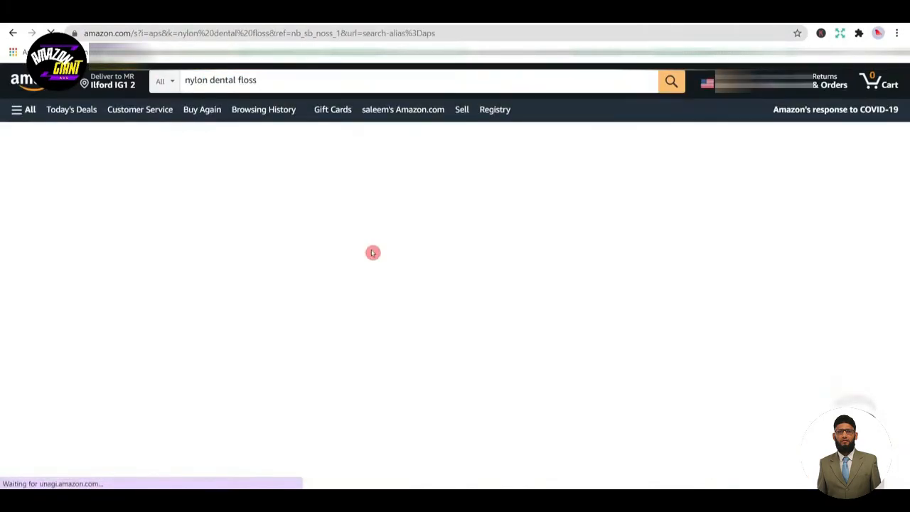
- Look through the Amazon results for "nylon dental floss", add the term in Google Translate and return to the search terms list
scroll(372, 253, down, 3)
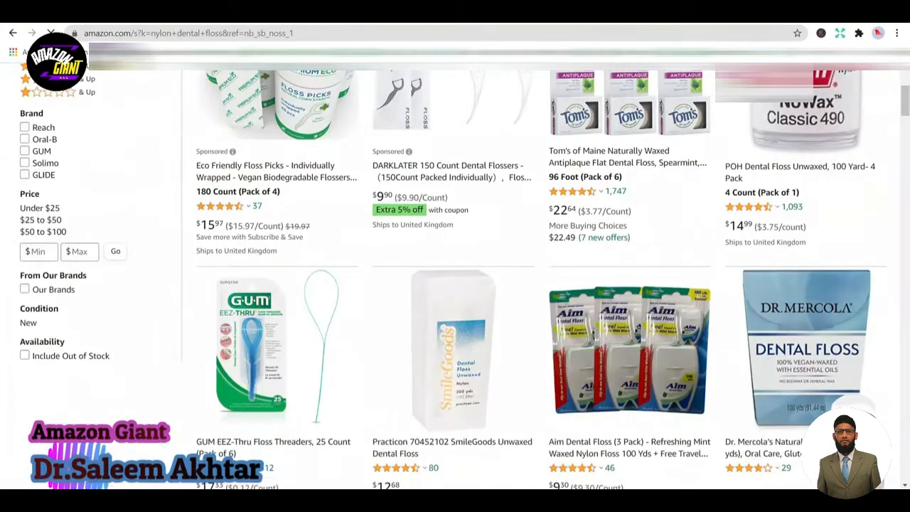
click(171, 13)
scroll(334, 388, down, 1)
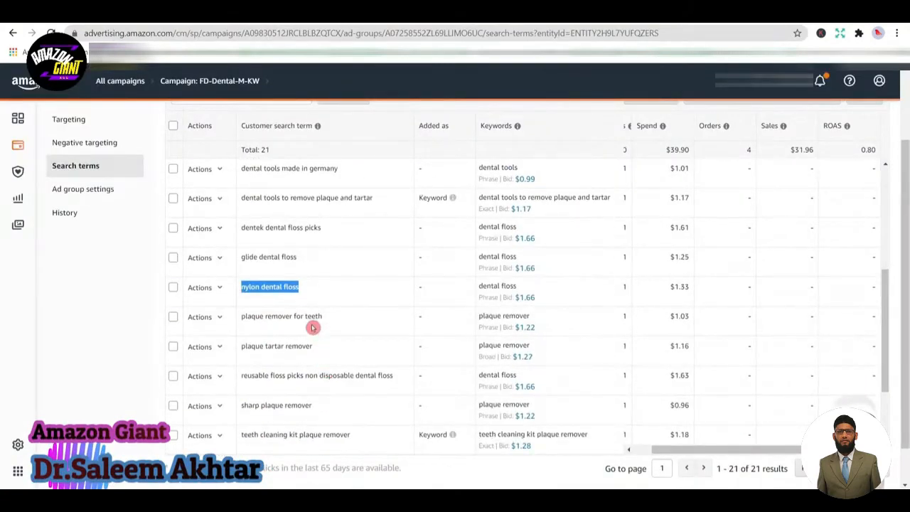
- Review the other customer search terms and check the match type and bid of the keyword behind "dentek dental floss picks"
scroll(316, 323, down, 2)
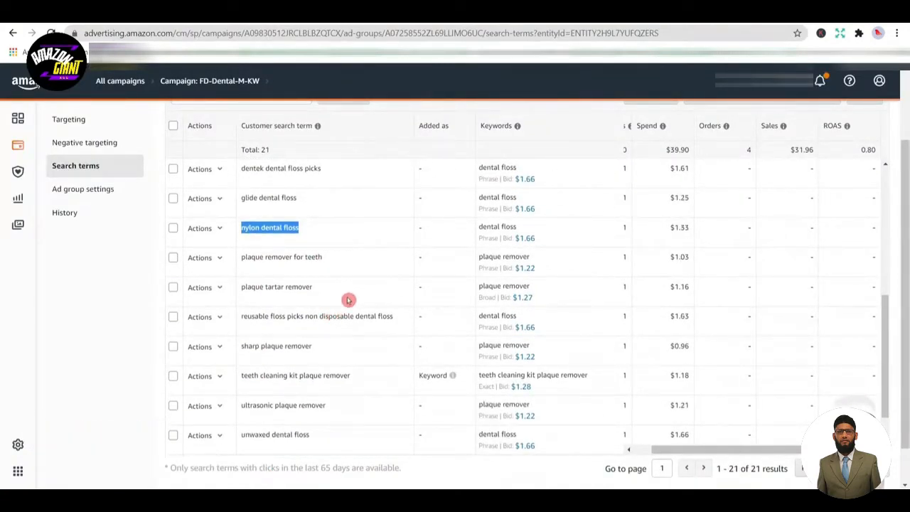
scroll(348, 300, up, 2)
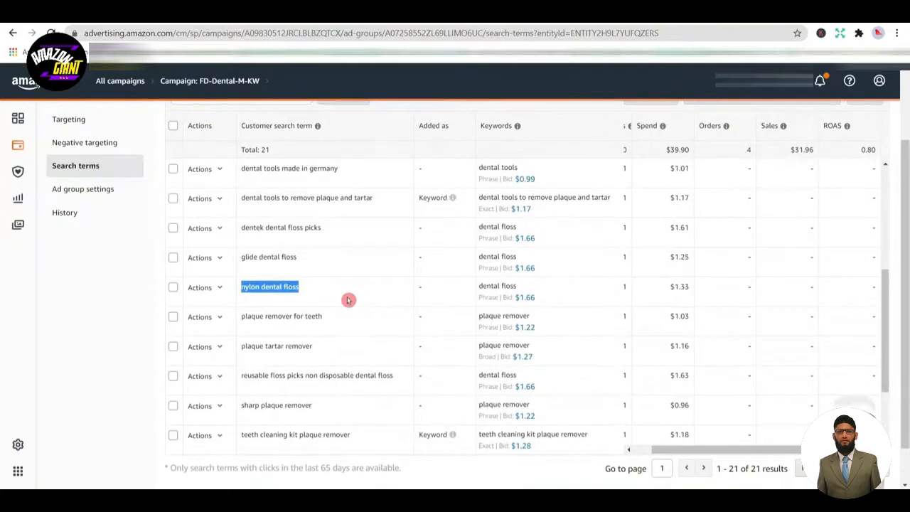
scroll(349, 300, up, 4)
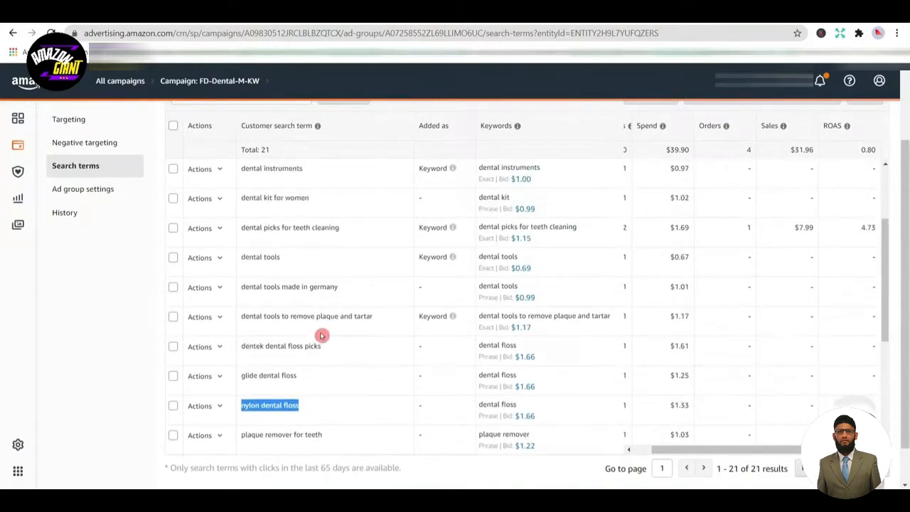
drag(478, 356, 534, 356)
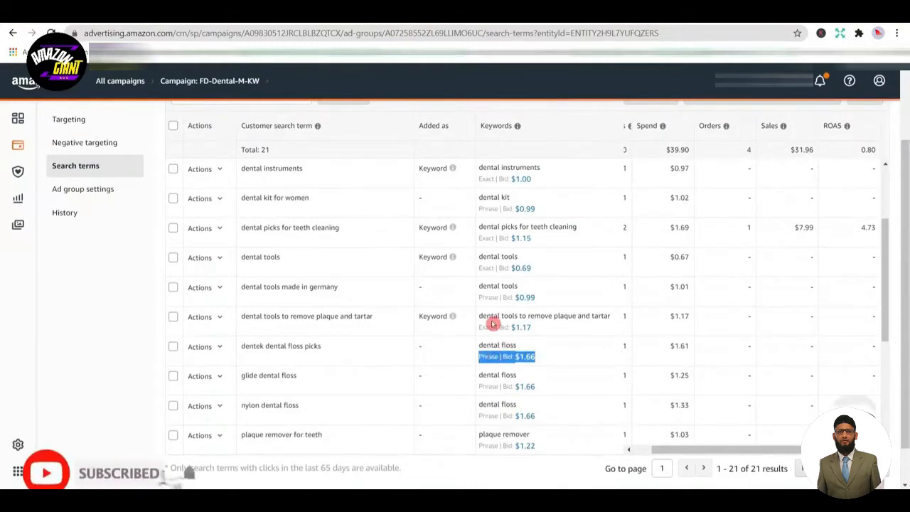
scroll(483, 323, down, 2)
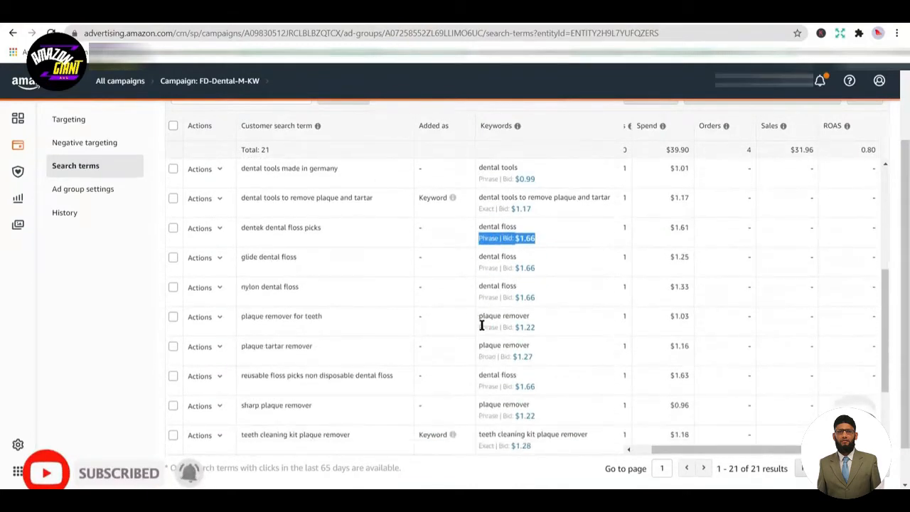
- Copy the customer search term "reusable floss picks non disposable dental floss" and search Amazon for it
scroll(481, 324, down, 3)
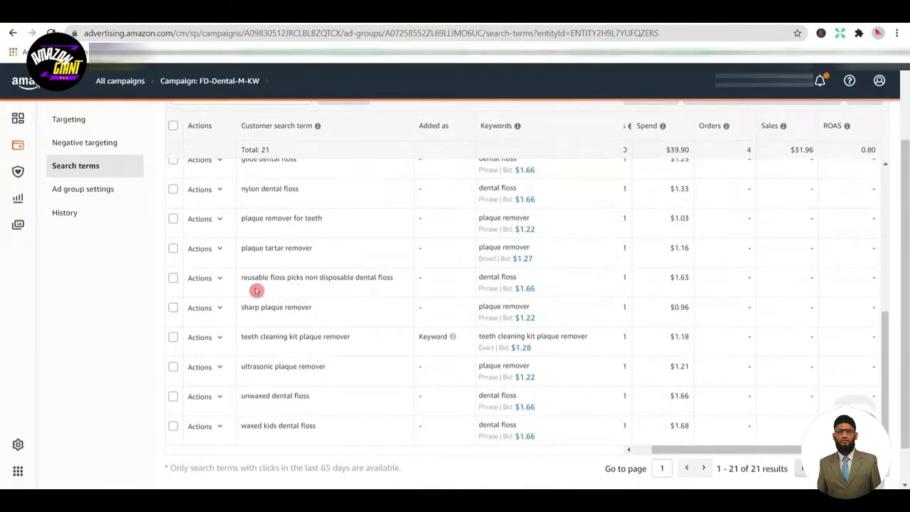
triple_click(258, 276)
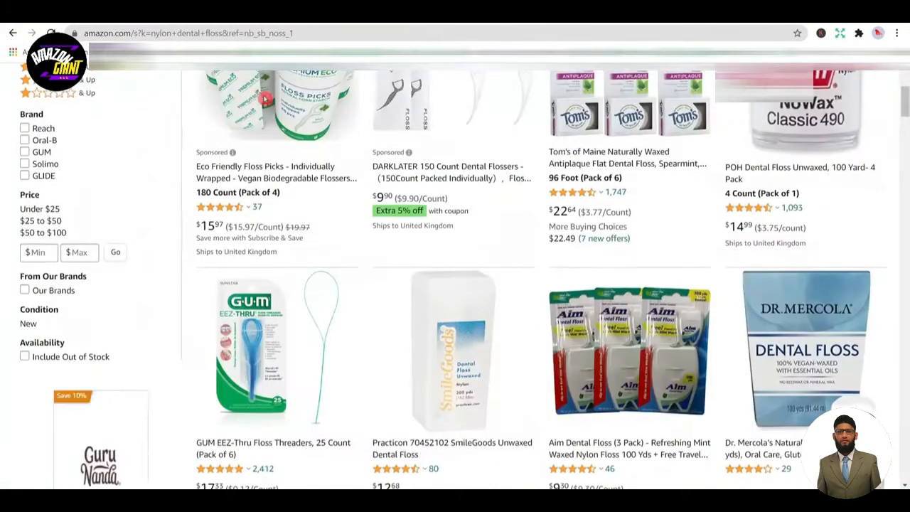
scroll(298, 76, up, 3)
triple_click(299, 76)
key(ctrl+v)
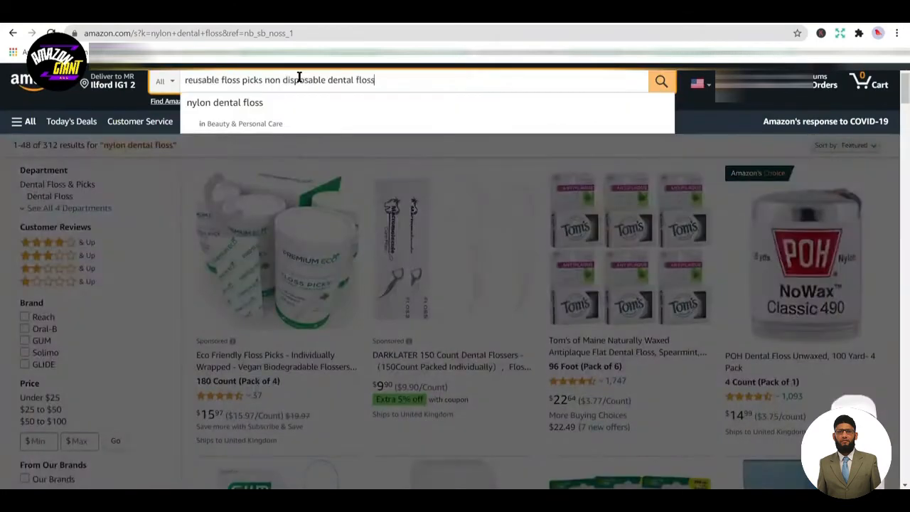
key(Return)
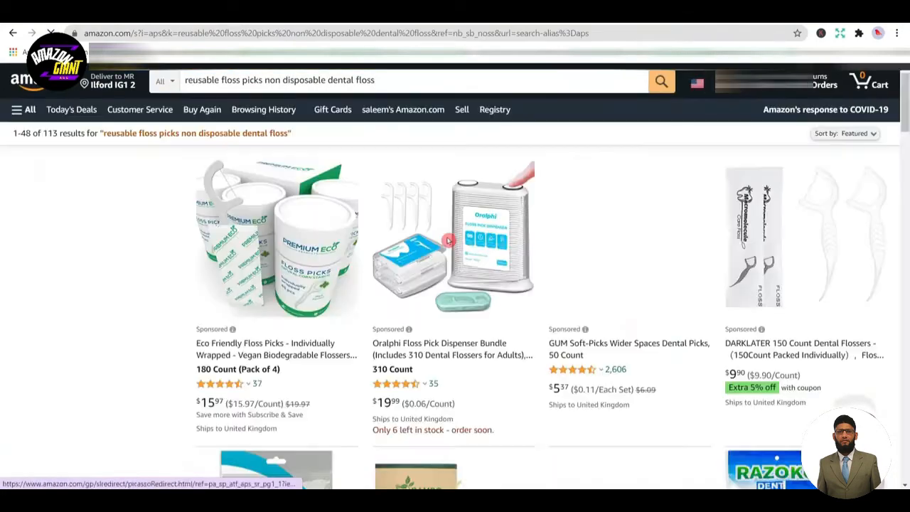
- Look through the Amazon results, and add "reusable floss picks non disposable dental floss" and "ultrasonic plaque remover" to the text in Google Translate
scroll(444, 242, down, 8)
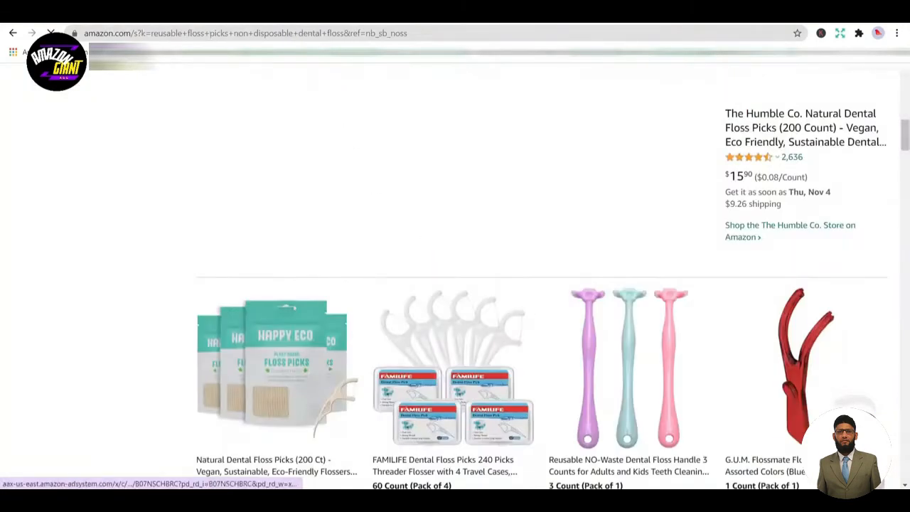
click(263, 13)
key(ctrl+v)
key(Return)
key(Return)
key(ctrl+shift+Tab)
key(ctrl+shift+Tab)
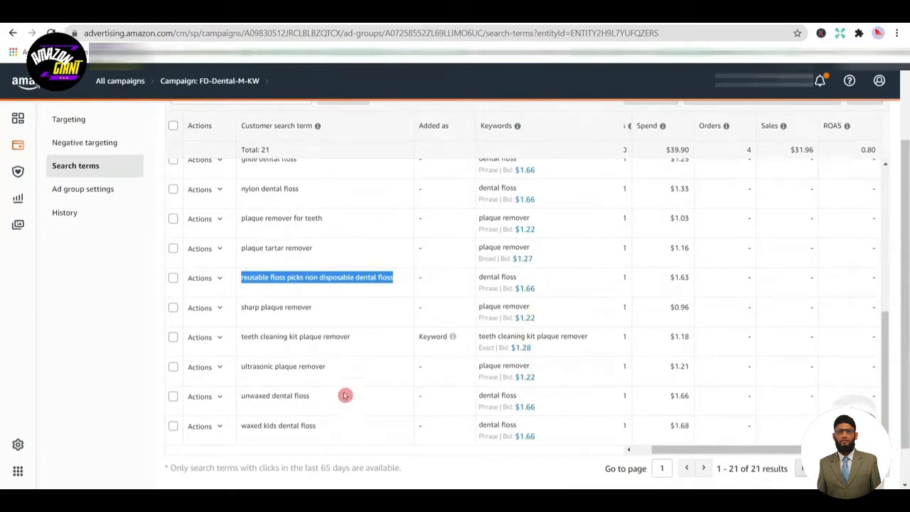
triple_click(307, 368)
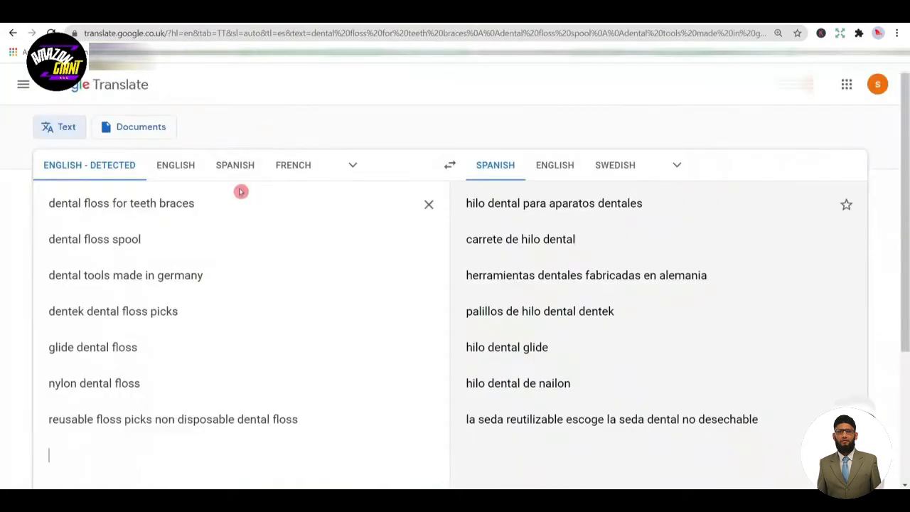
key(ctrl+v)
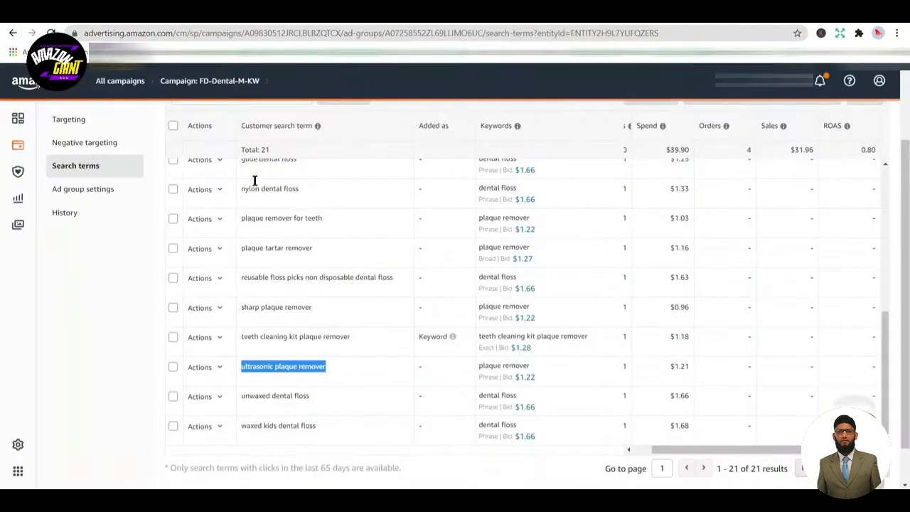
- Copy "unwaxed dental floss" from the search terms list and search Amazon for it
click(282, 400)
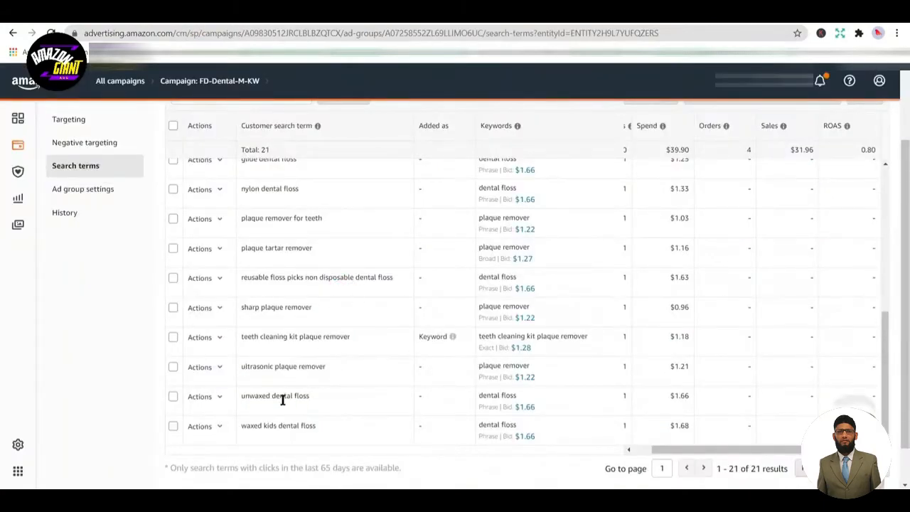
triple_click(282, 400)
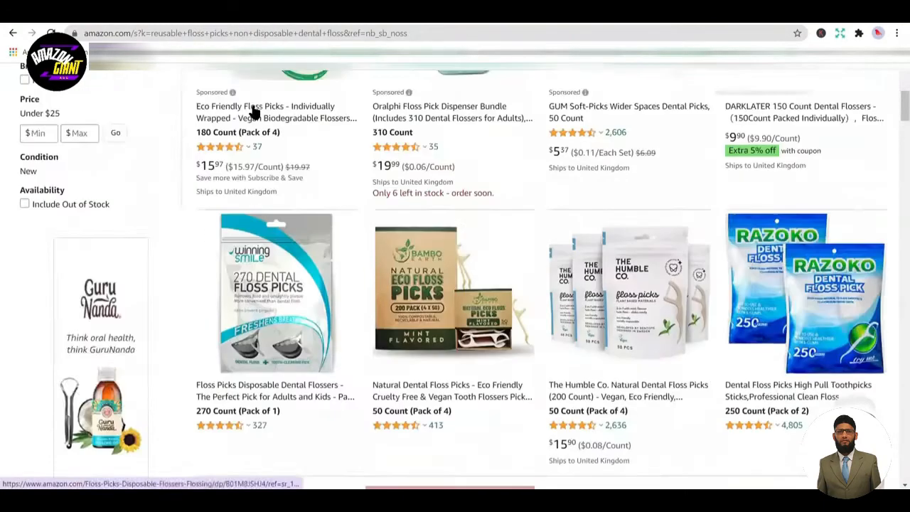
scroll(249, 107, up, 3)
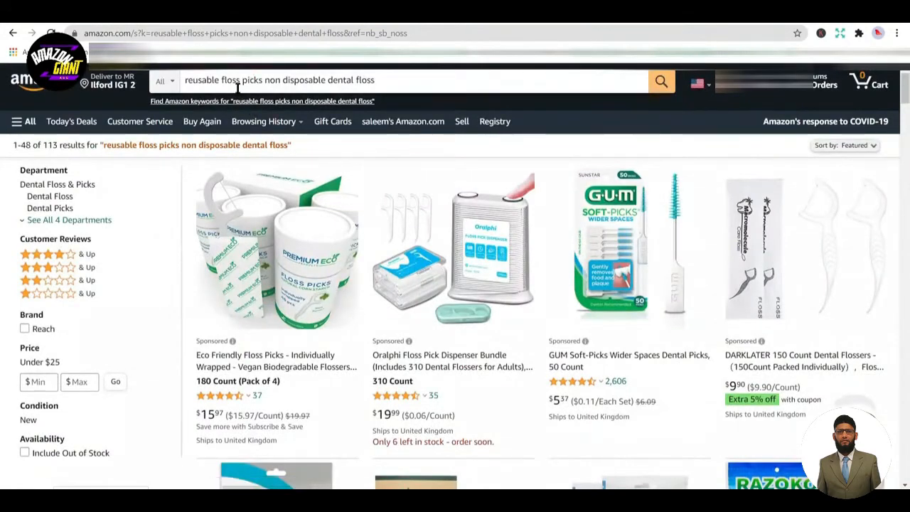
triple_click(239, 80)
key(ctrl+v)
key(Return)
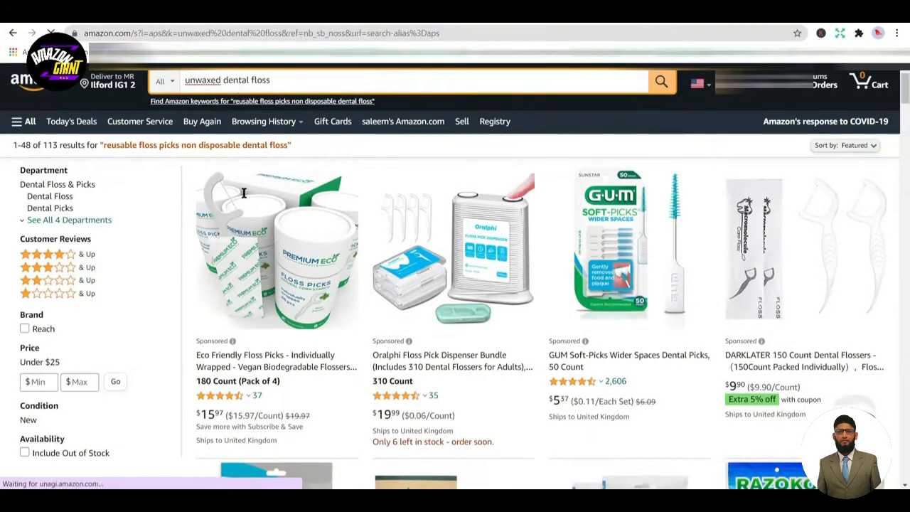
- Look through the Amazon results for "unwaxed dental floss", add the term in Google Translate and return to the search terms list
scroll(384, 265, down, 1)
scroll(384, 265, down, 3)
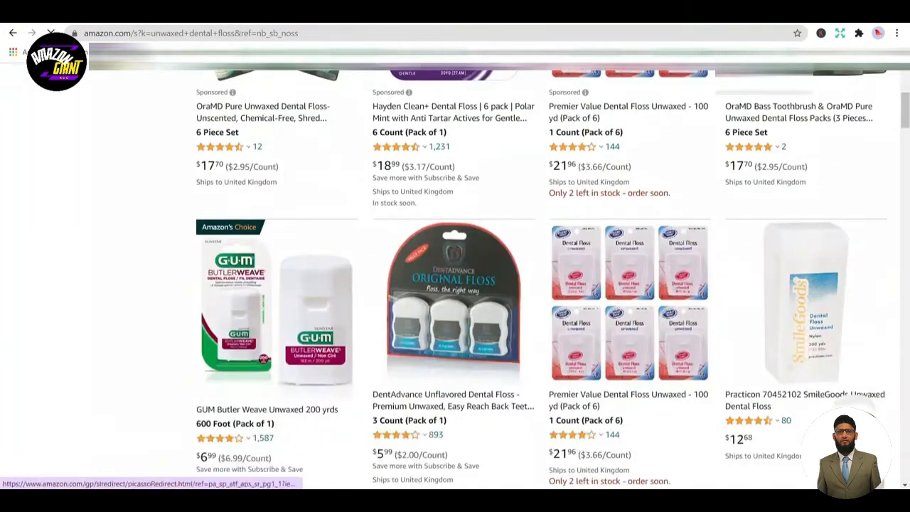
click(313, 24)
key(ctrl+v)
key(Return)
key(Return)
key(ctrl+shift+Tab)
key(ctrl+shift+Tab)
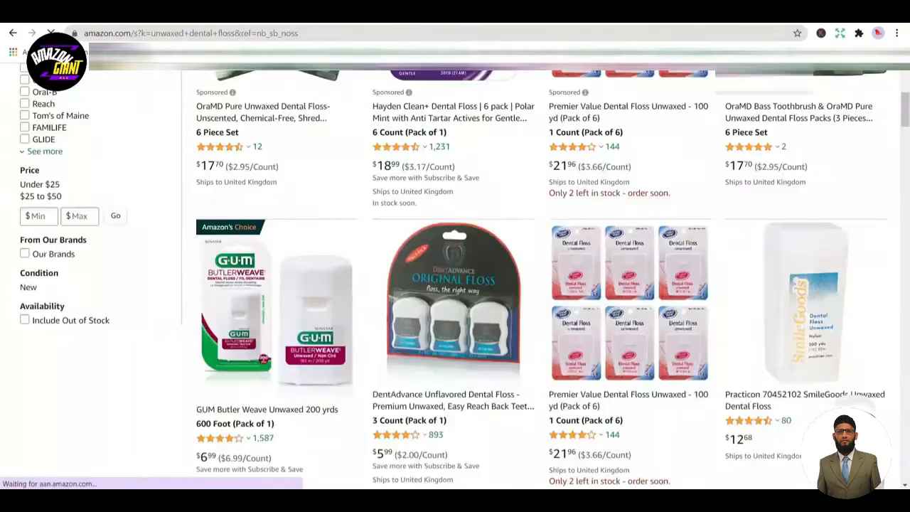
key(ctrl+Tab)
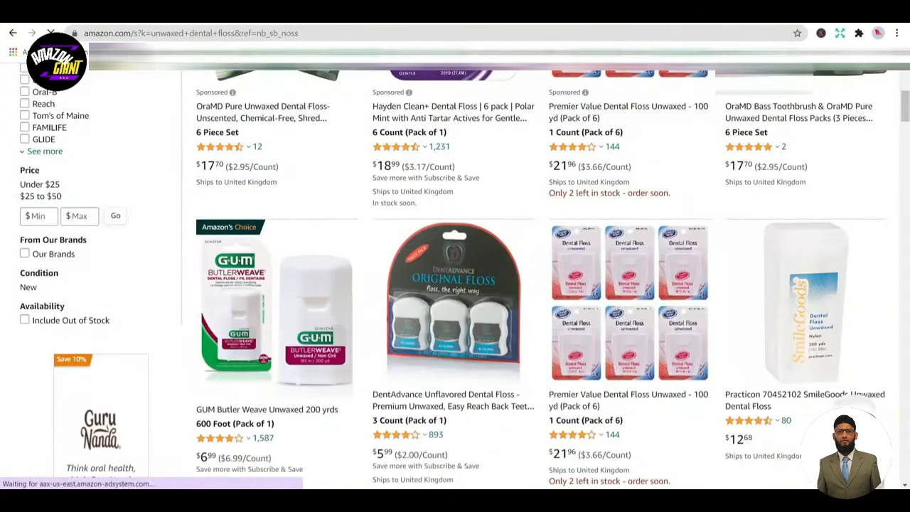
key(ctrl+shift+Tab)
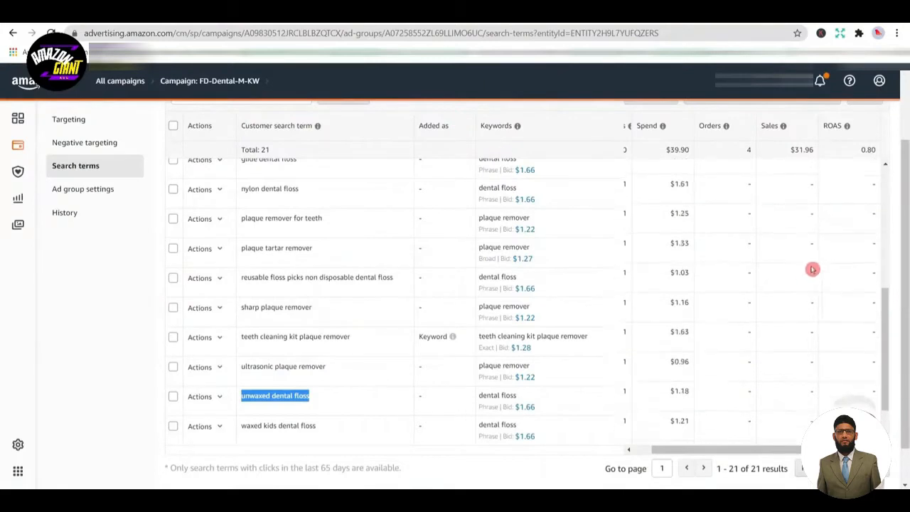
- Copy the last customer search term, "waxed kids dental floss", and add it to the text in Google Translate
scroll(812, 268, up, 2)
scroll(427, 345, down, 3)
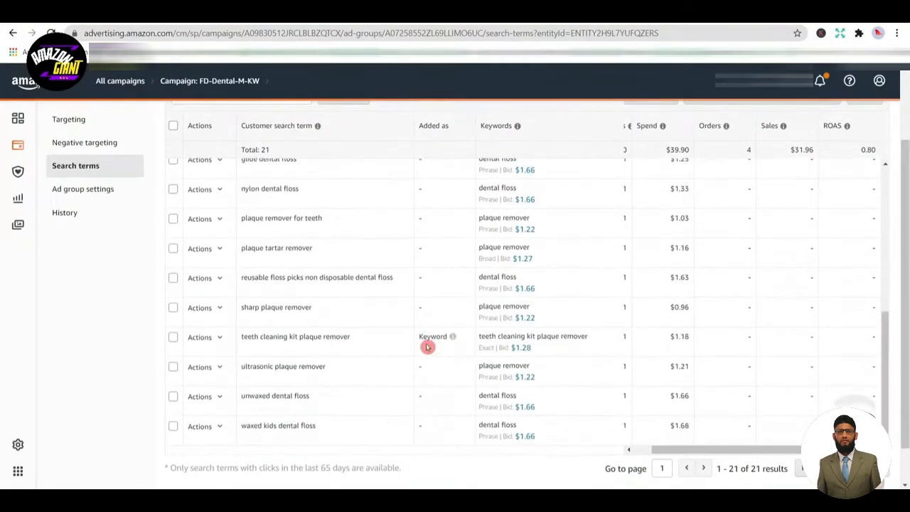
triple_click(280, 428)
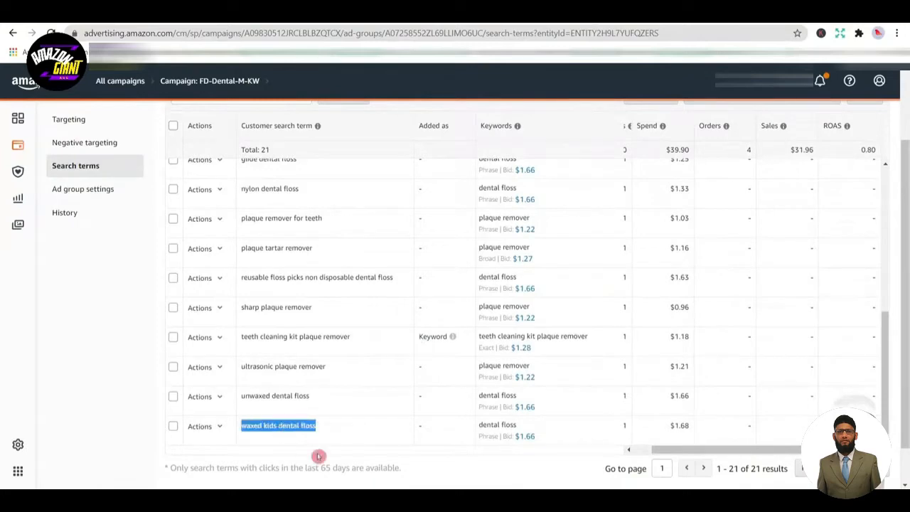
key(ctrl+c)
key(alt+Tab)
key(ctrl+v)
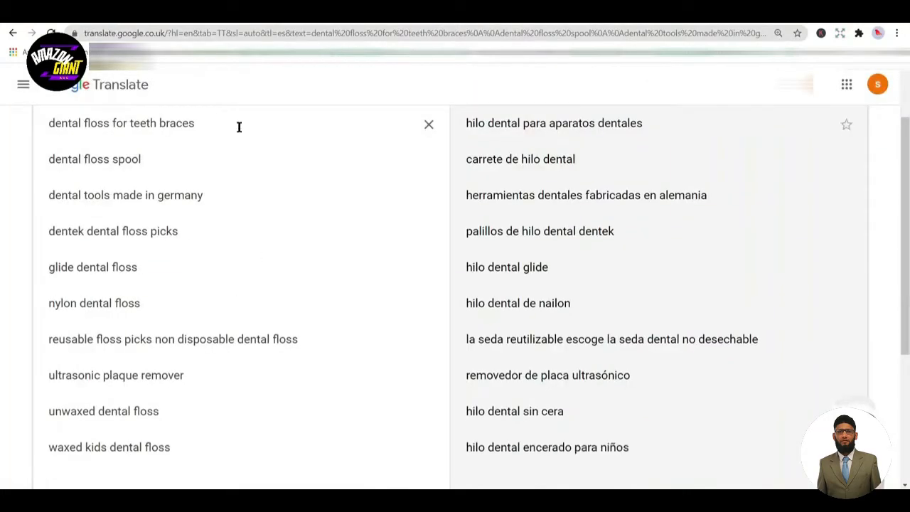
- Open the M-KW ad group's negative targeting list and copy all the collected terms from Google Translate
key(alt+Tab)
scroll(841, 228, up, 1)
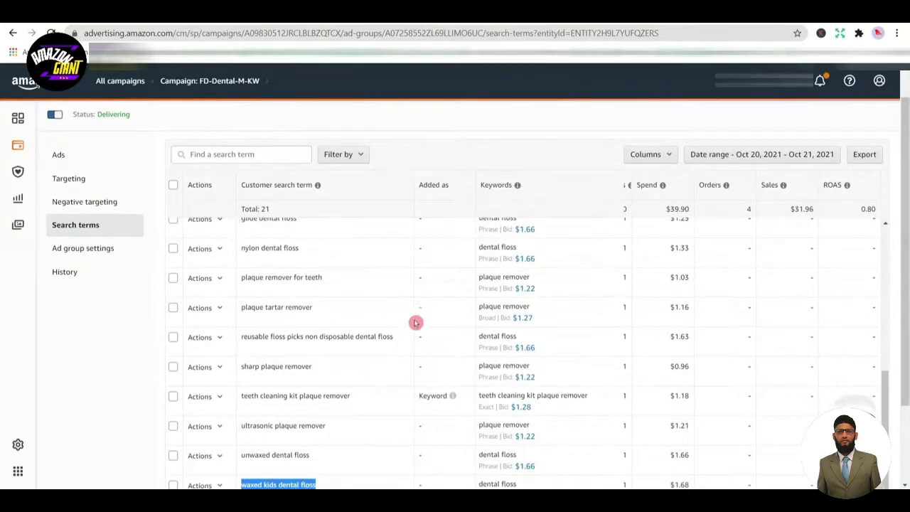
click(106, 204)
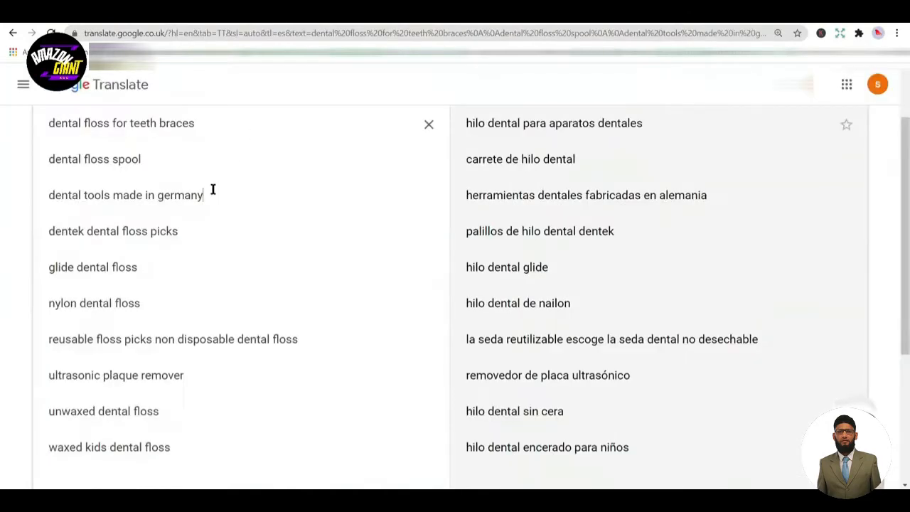
right_click(212, 189)
click(275, 310)
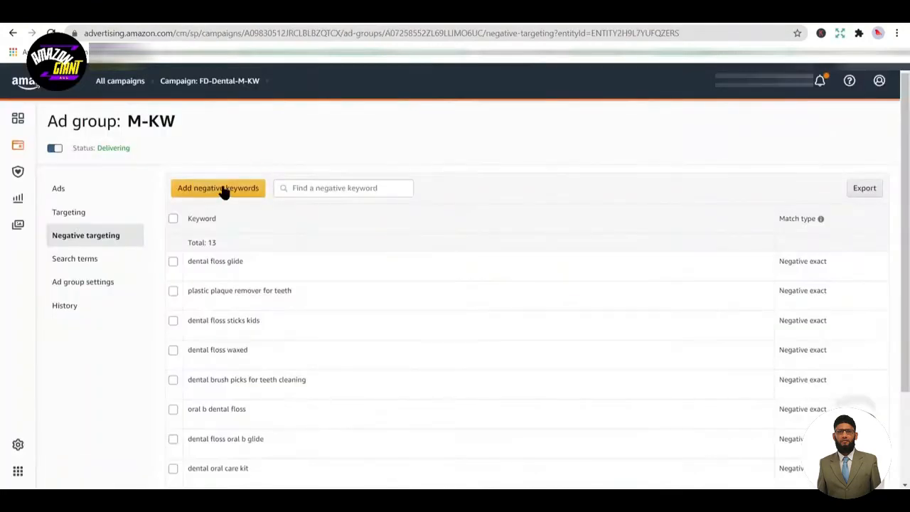
- Add the copied search terms to the M-KW ad group as negative exact keywords and save them
click(223, 189)
click(278, 197)
key(ctrl+v)
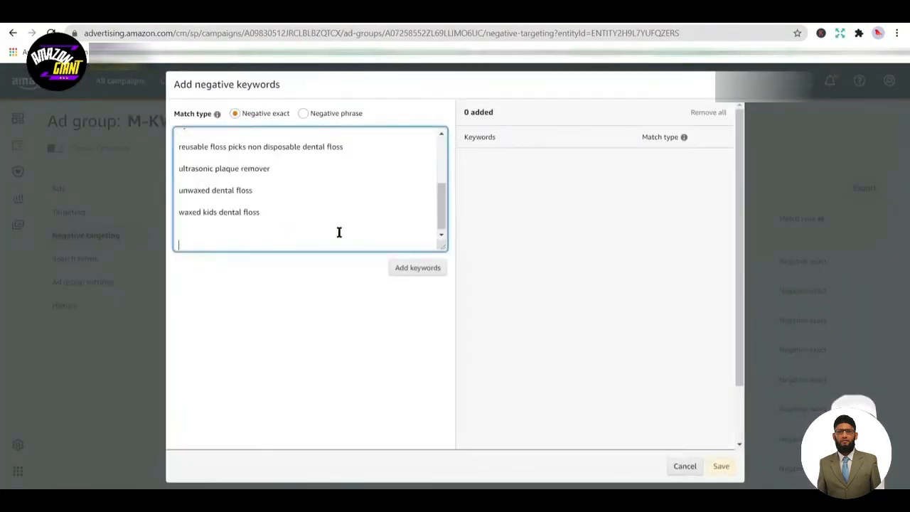
click(400, 266)
click(721, 465)
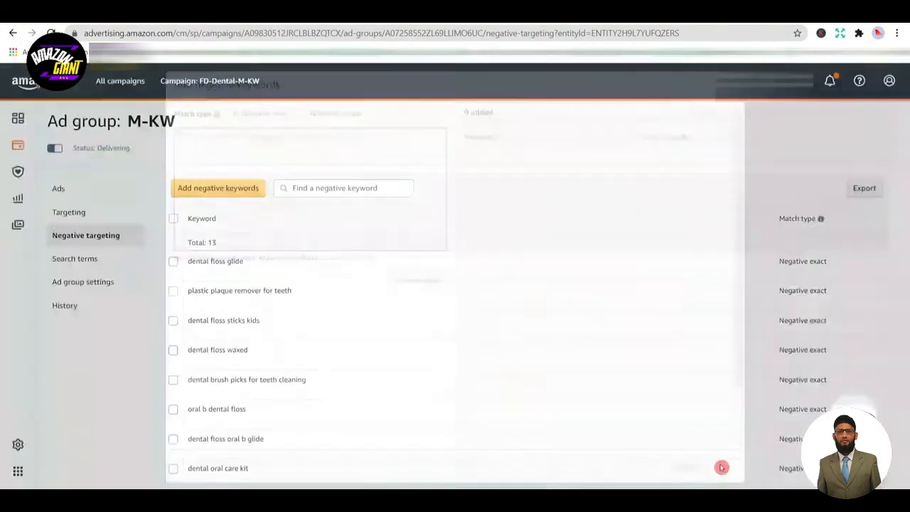
click(325, 188)
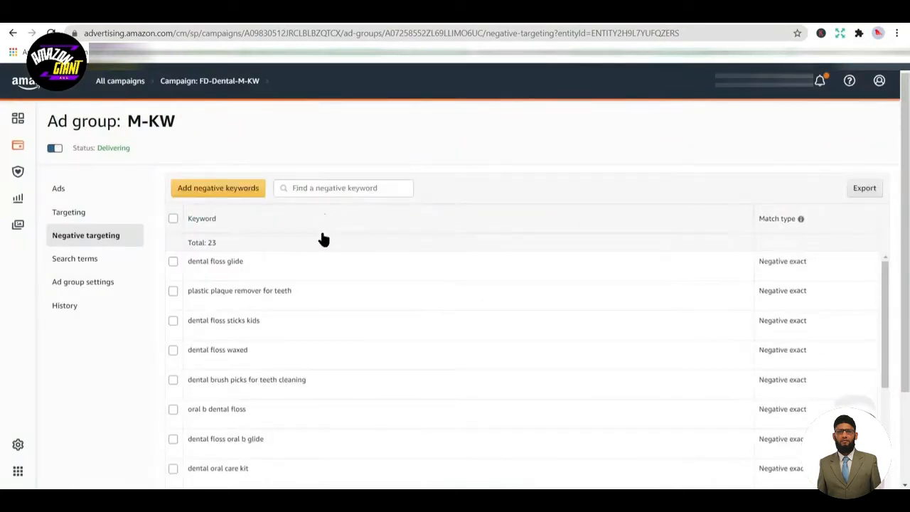
- Open the M-KW ad group's targeting list, copy the keyword "dental floss" and search the list for it
click(92, 210)
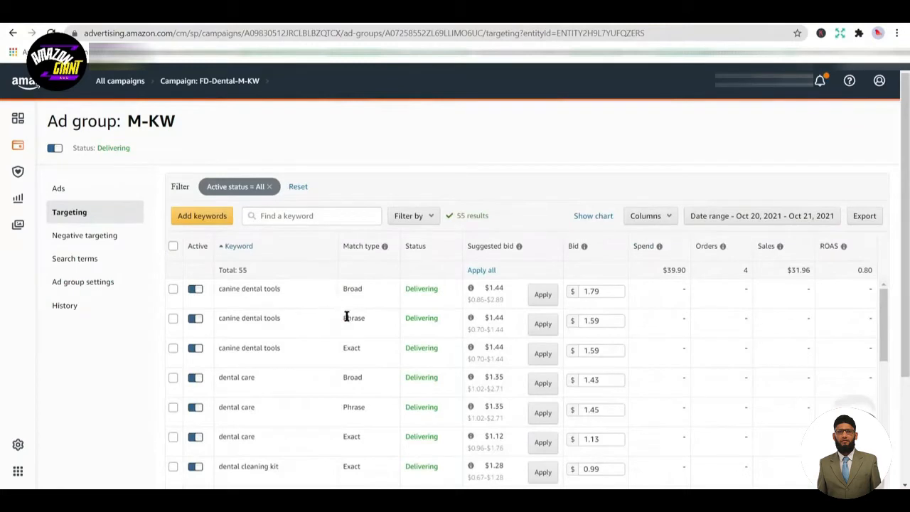
scroll(315, 343, down, 2)
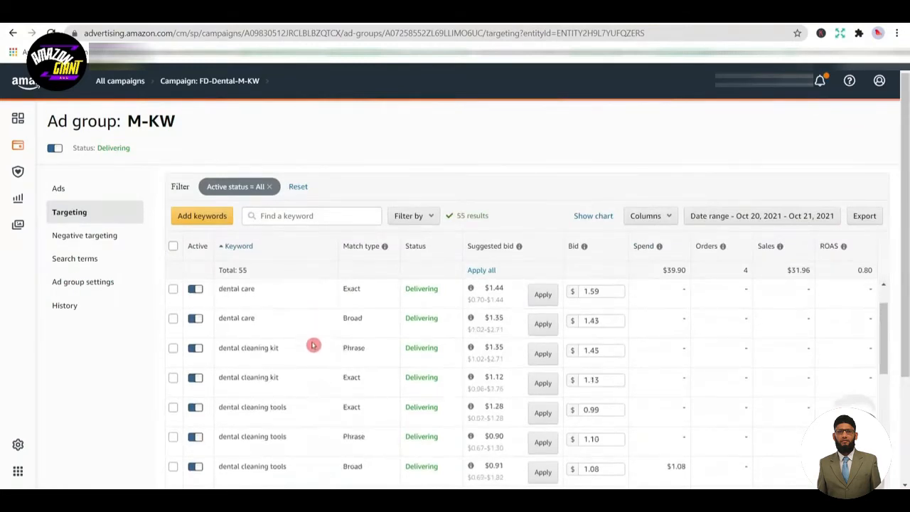
scroll(312, 347, down, 3)
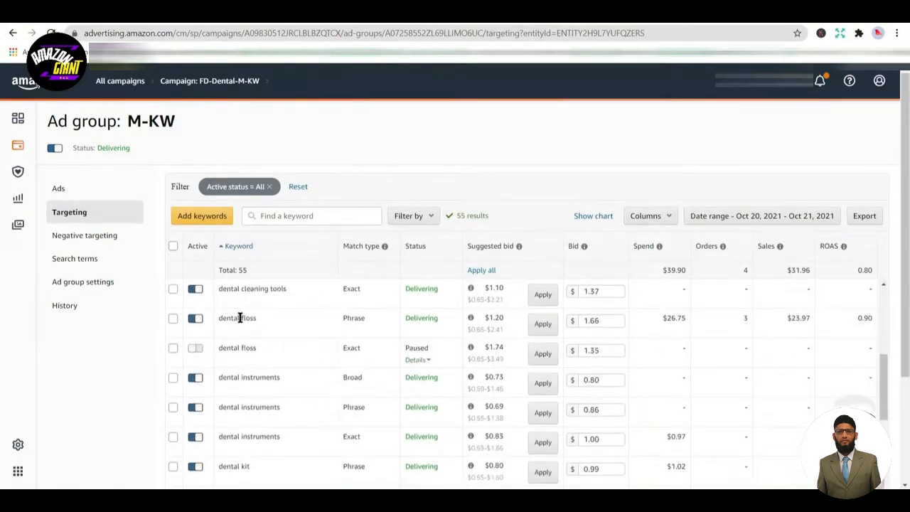
triple_click(241, 318)
click(277, 216)
key(ctrl+v)
key(Return)
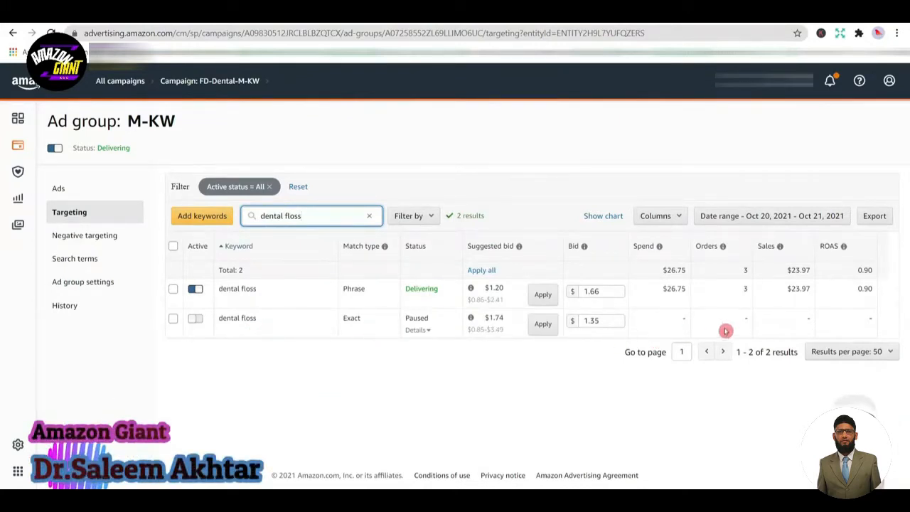
- Add "dental floss" to M-KW as a broad match keyword at the suggested bid, save it and clear the keyword search
click(196, 220)
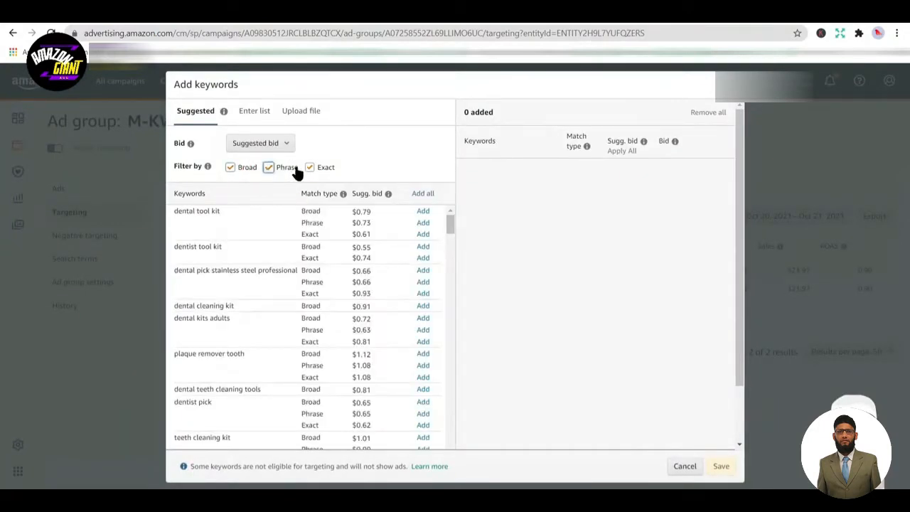
click(290, 168)
click(309, 167)
click(261, 112)
click(271, 204)
key(ctrl+v)
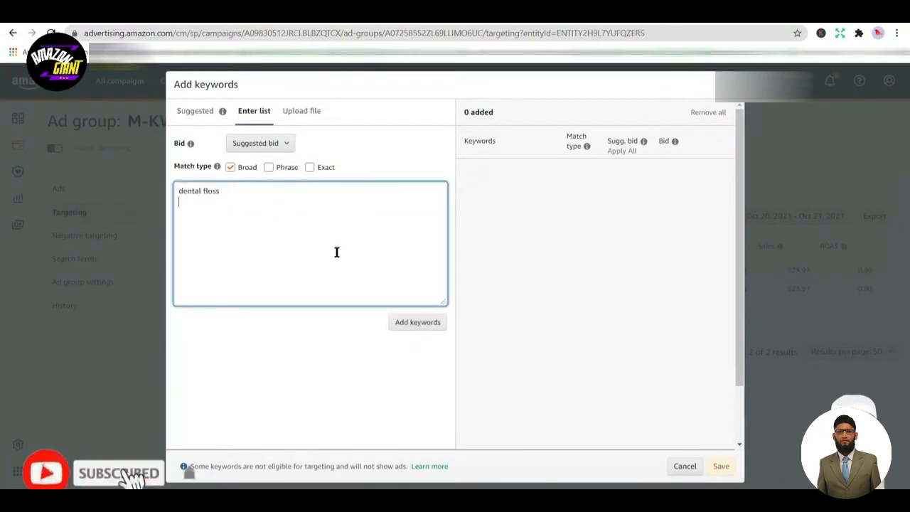
click(425, 327)
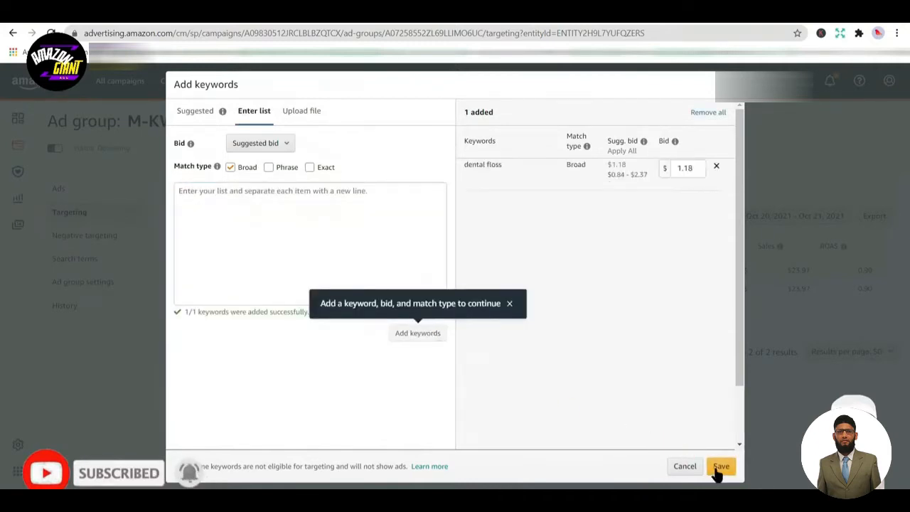
click(720, 467)
click(264, 217)
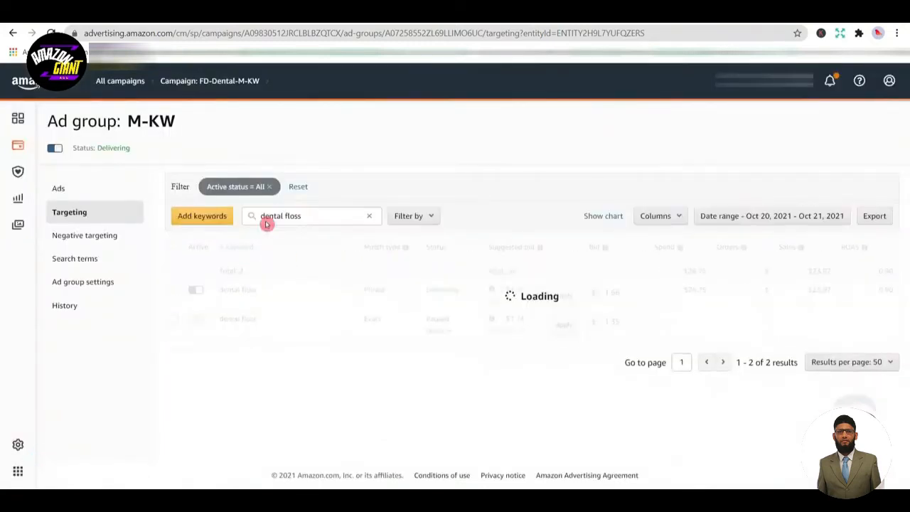
click(369, 216)
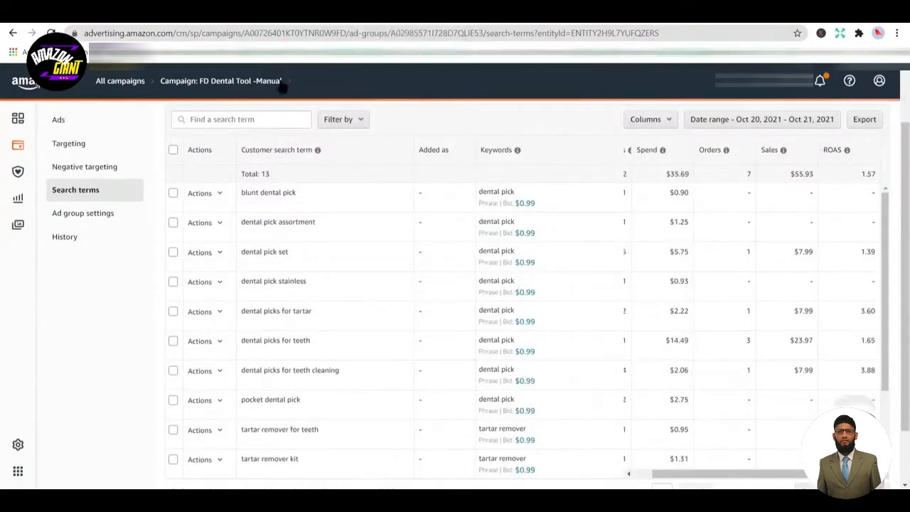
- In the FD Dental Tool -Manual campaign, search the ad group's targeting list for "dental pick" and check its match type
mouse_move(905, 236)
mouse_down()
mouse_move(904, 216)
mouse_move(906, 274)
mouse_move(900, 248)
mouse_up()
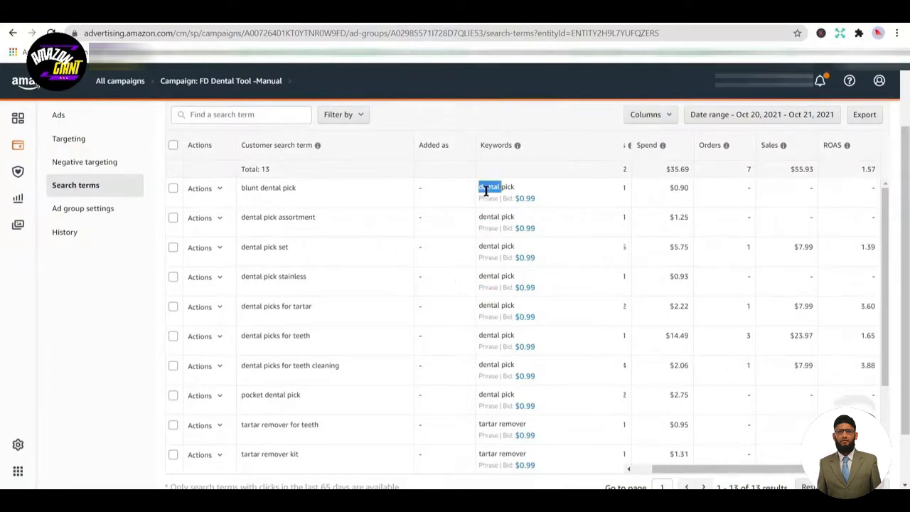
click(95, 144)
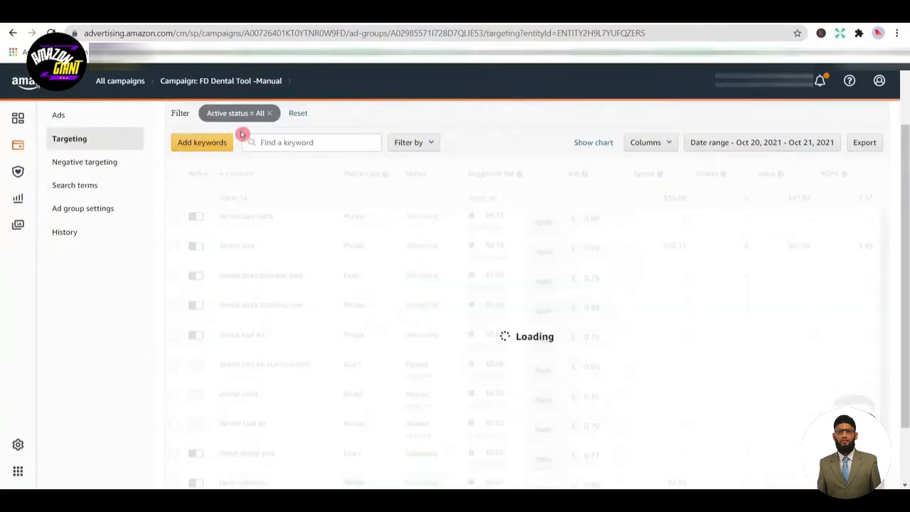
click(282, 141)
text(dental pick)
key(Return)
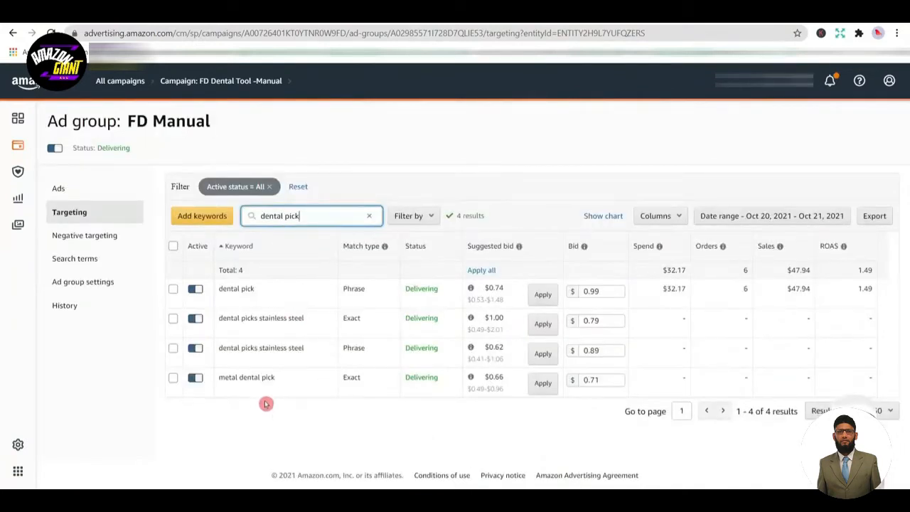
triple_click(353, 290)
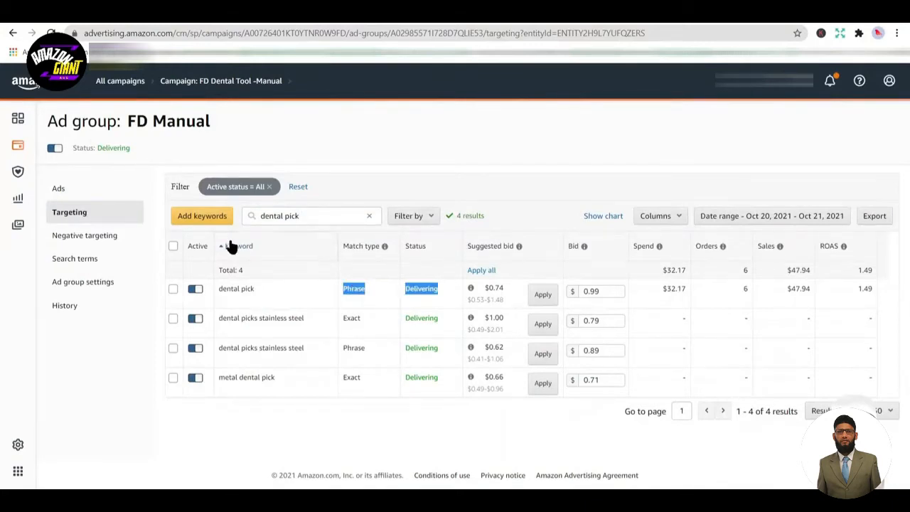
- Enter "dental pick" as a new broad match keyword for the FD Manual ad group
click(211, 213)
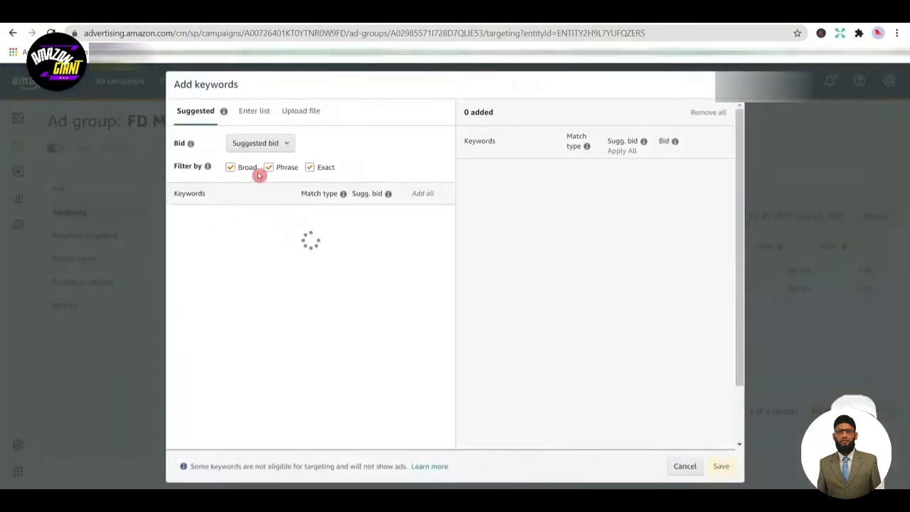
click(305, 167)
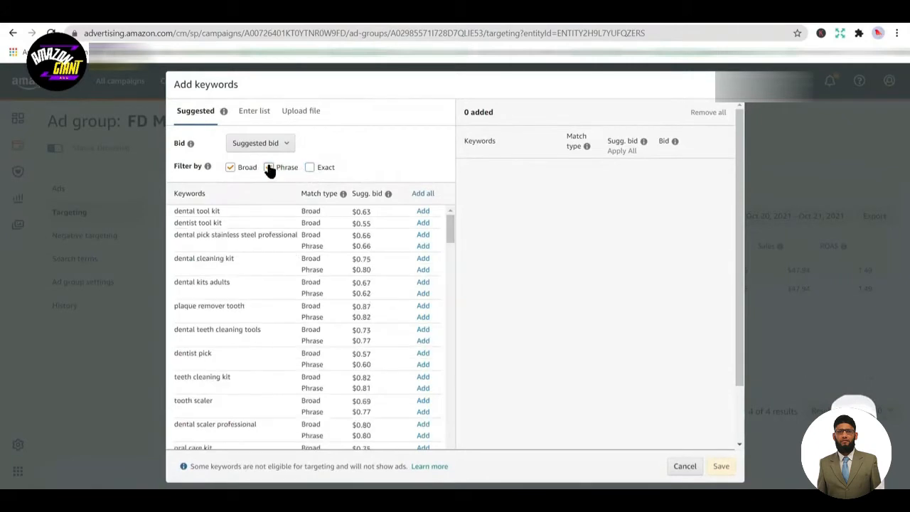
click(269, 167)
click(254, 111)
click(259, 199)
key(ctrl+v)
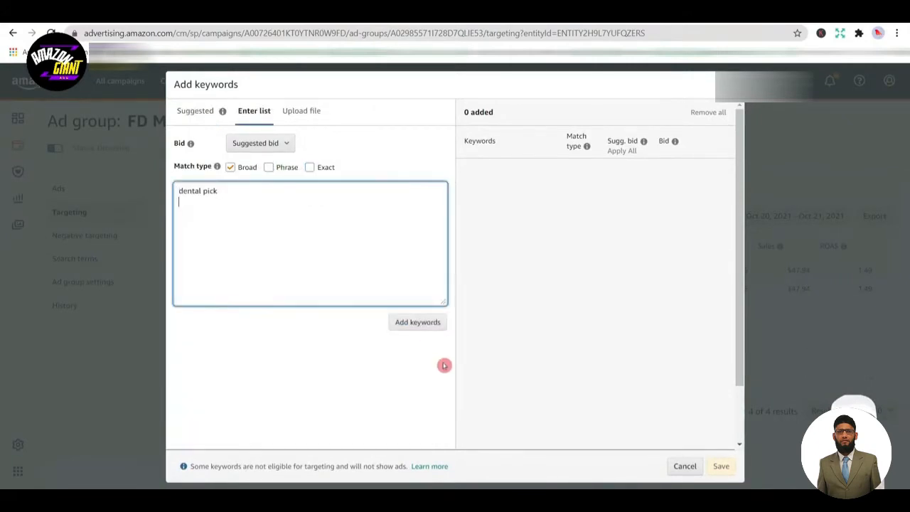
click(419, 326)
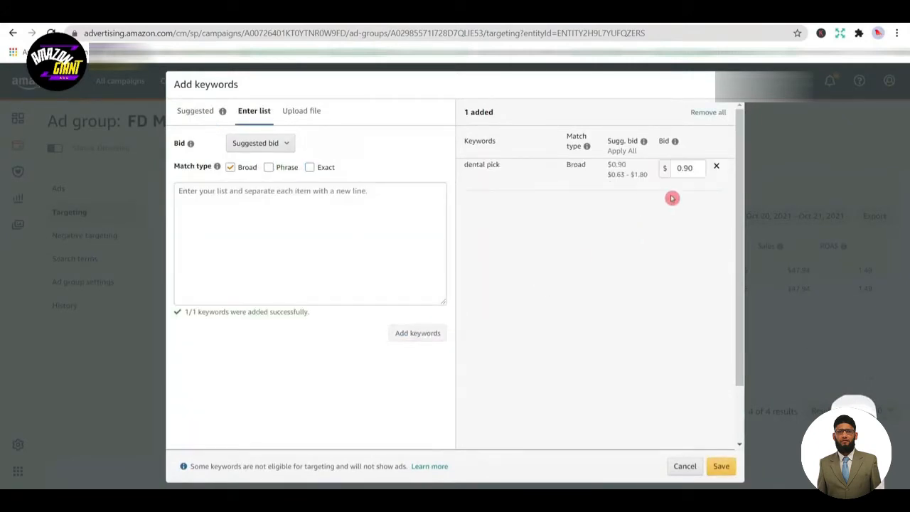
- Set the new broad "dental pick" keyword's bid to $0.99 and save the keyword to the ad group
click(679, 169)
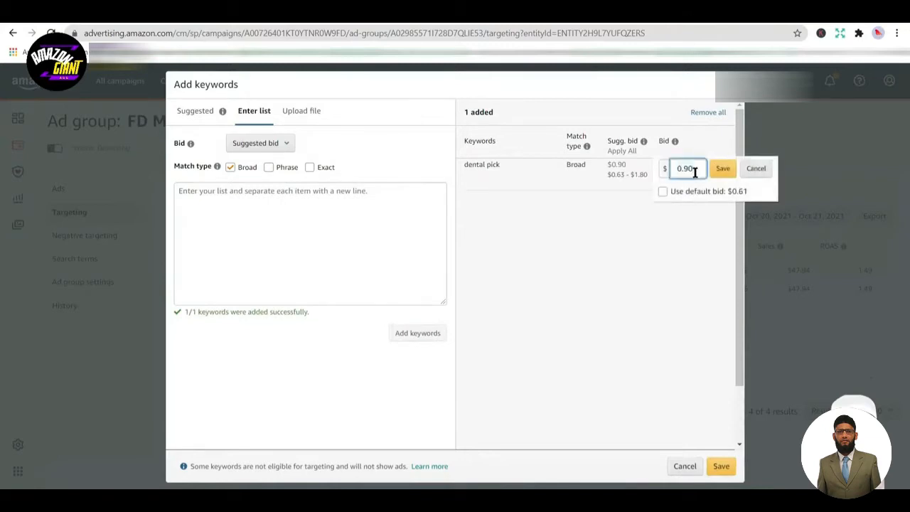
text(0.99)
click(722, 168)
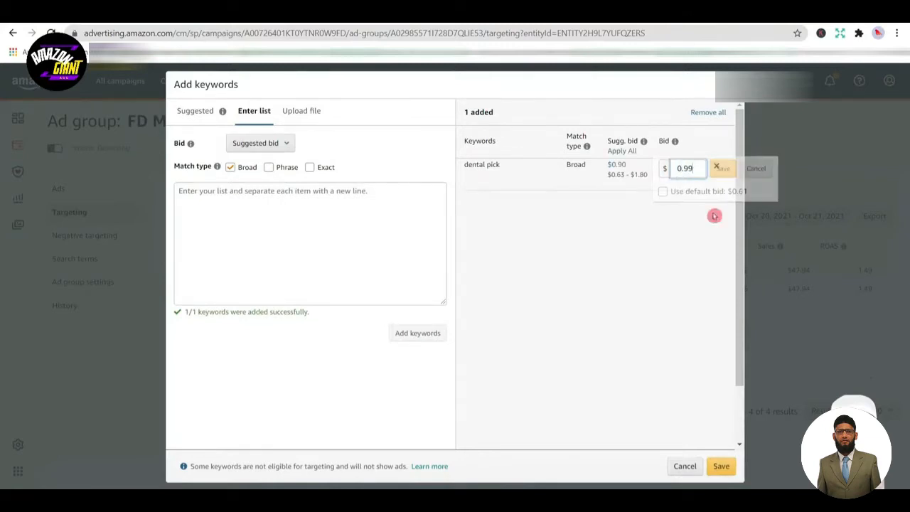
click(721, 465)
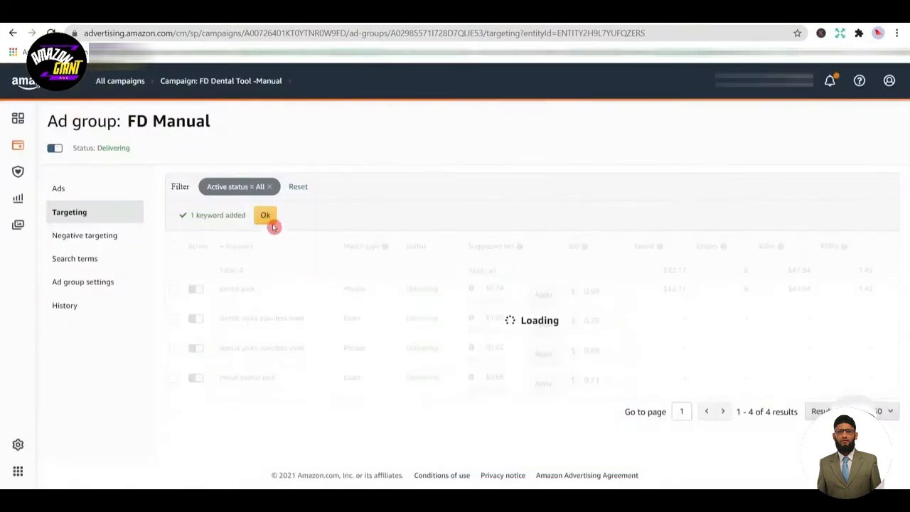
- Open the FD Manual ad group's search terms, review their spend and sales, and copy "blunt dental pick"
click(93, 264)
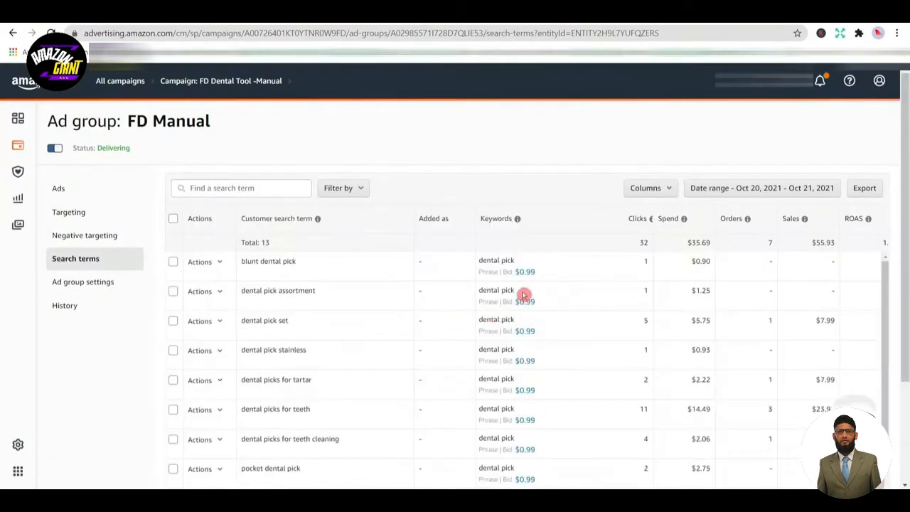
drag(906, 196, 907, 221)
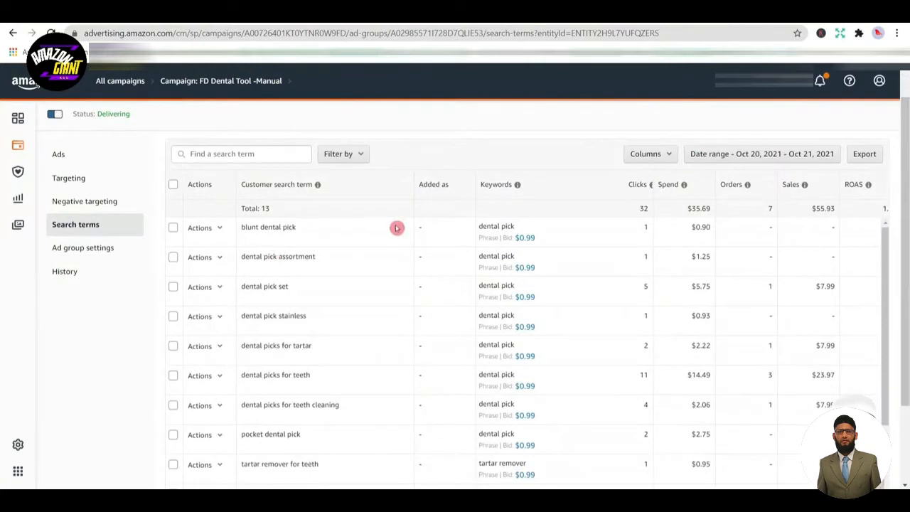
scroll(727, 222, down, 1)
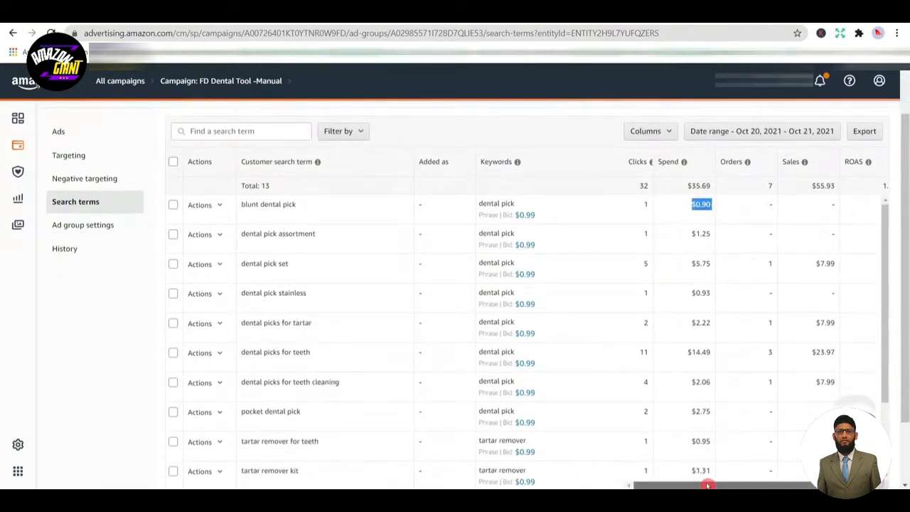
drag(704, 481, 774, 483)
triple_click(283, 206)
key(ctrl+c)
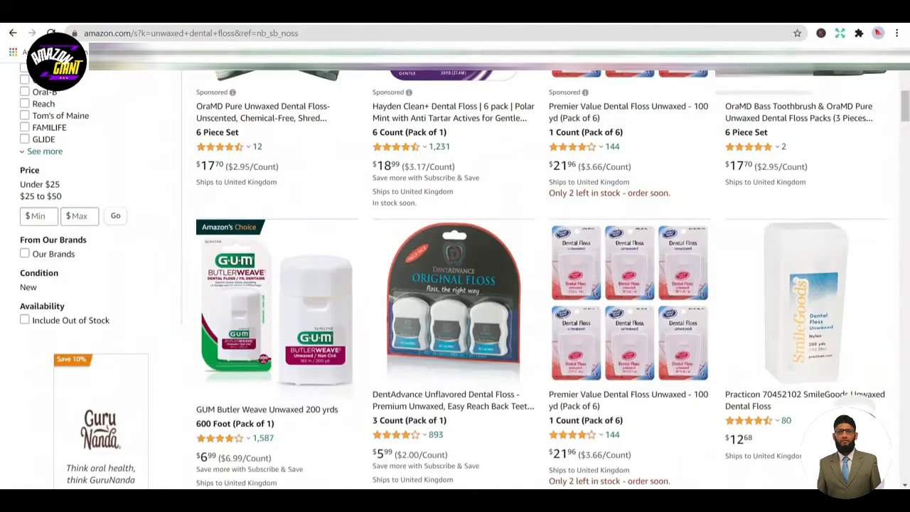
- Search Amazon for "blunt dental pick" and look through the product results
scroll(263, 92, up, 4)
triple_click(264, 81)
key(ctrl+v)
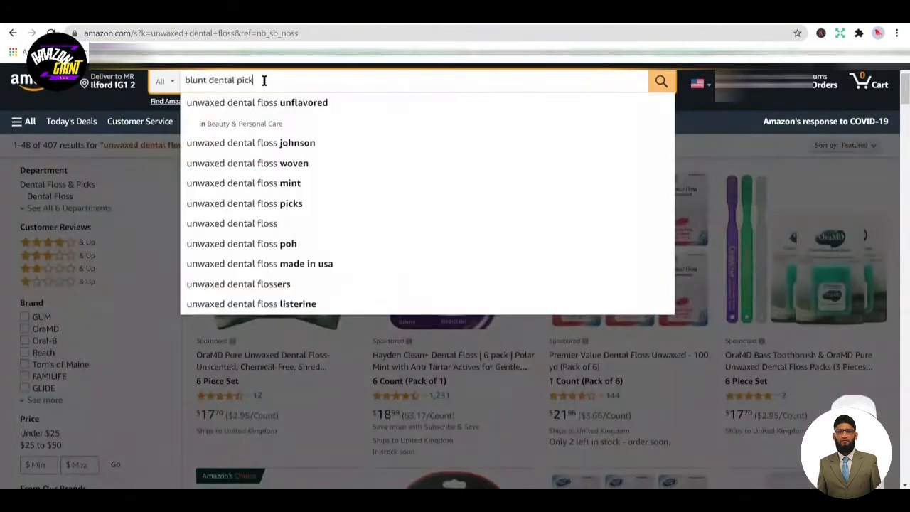
key(Return)
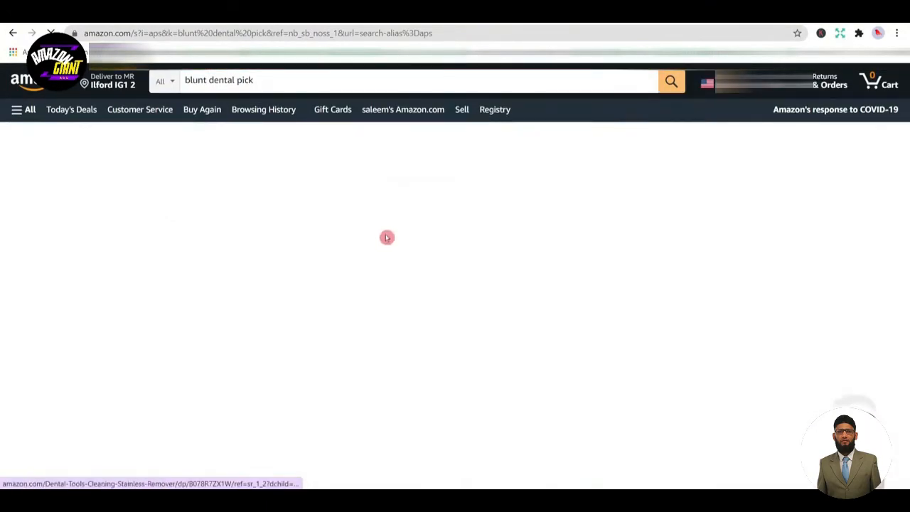
scroll(469, 234, down, 2)
scroll(472, 226, down, 8)
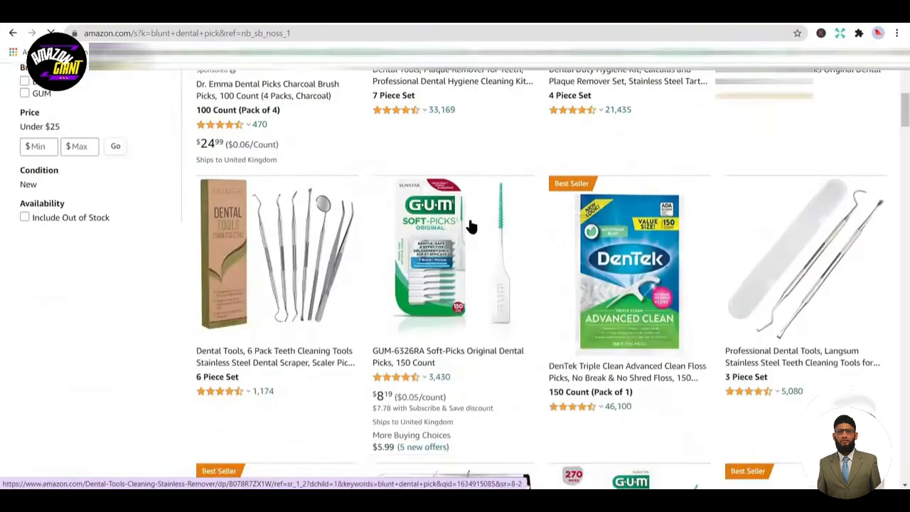
- Copy "dental pick assortment" from the FD Manual ad group's search terms and search Amazon for it
key(ctrl+shift+Tab)
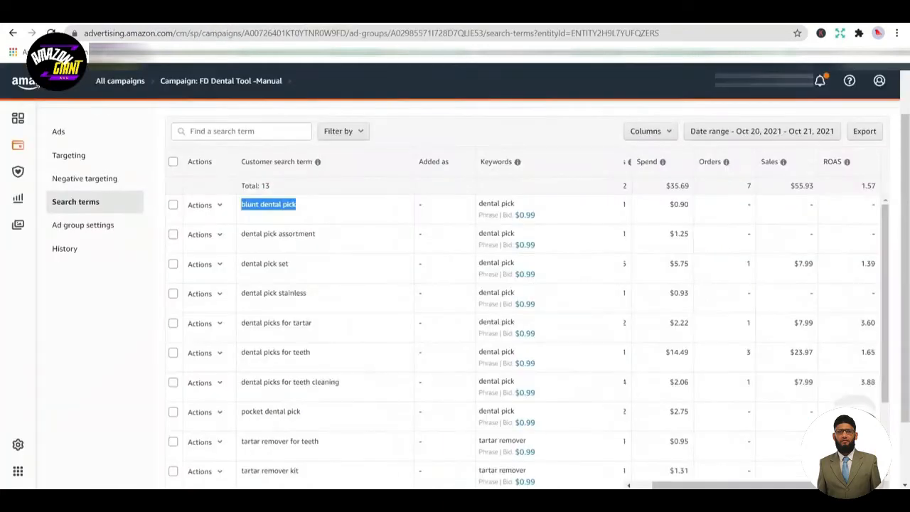
click(201, 14)
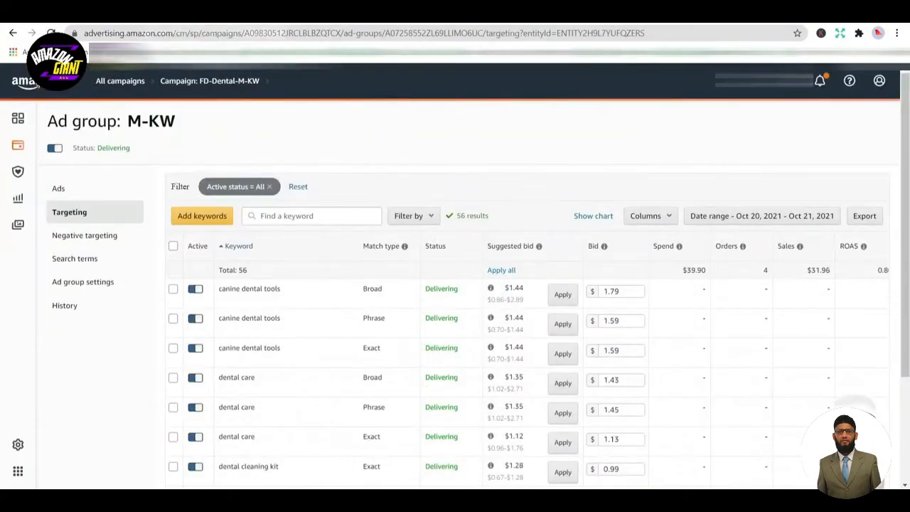
click(261, 14)
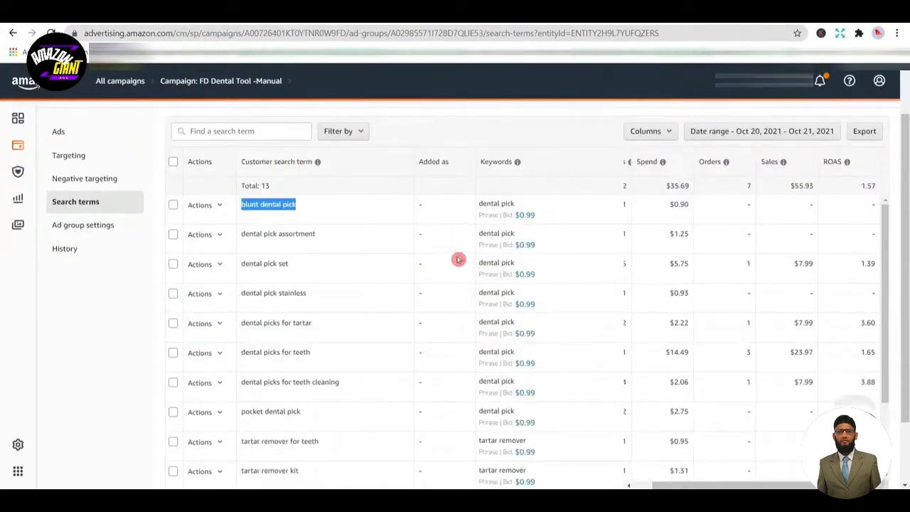
triple_click(285, 239)
key(ctrl+c)
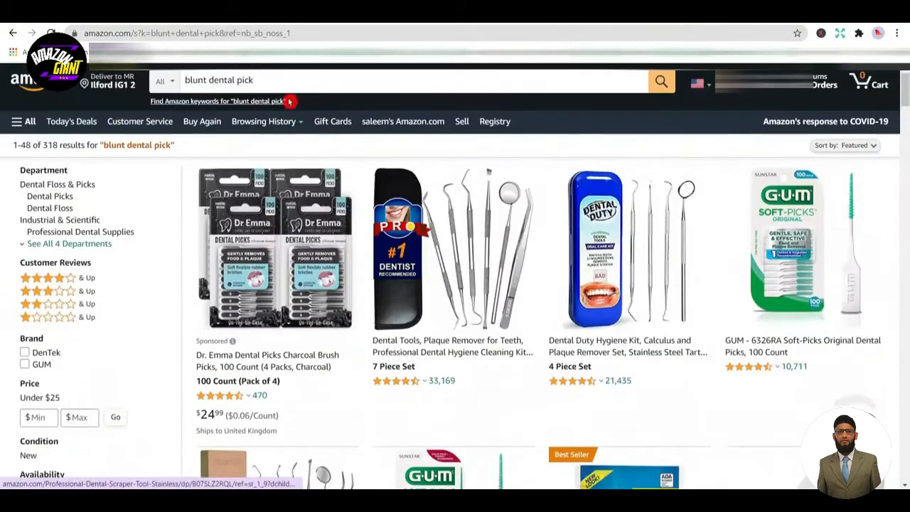
triple_click(284, 81)
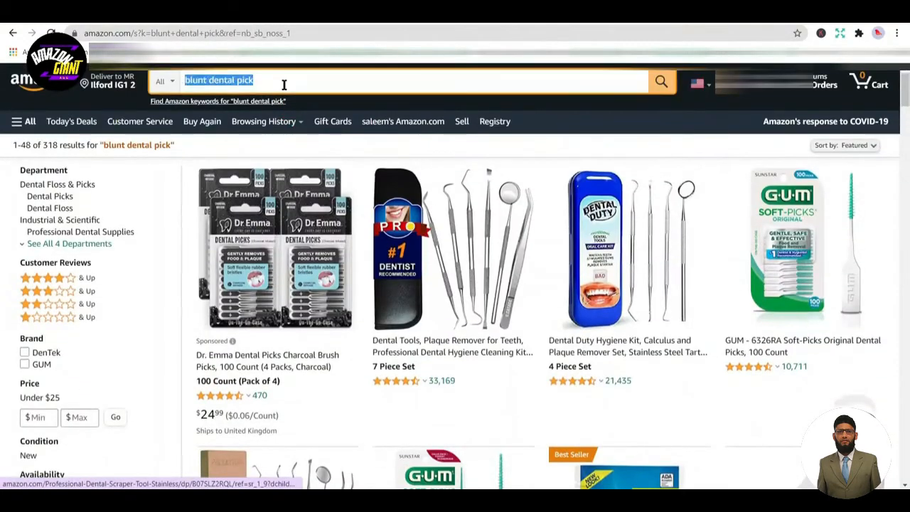
key(ctrl+v)
key(Return)
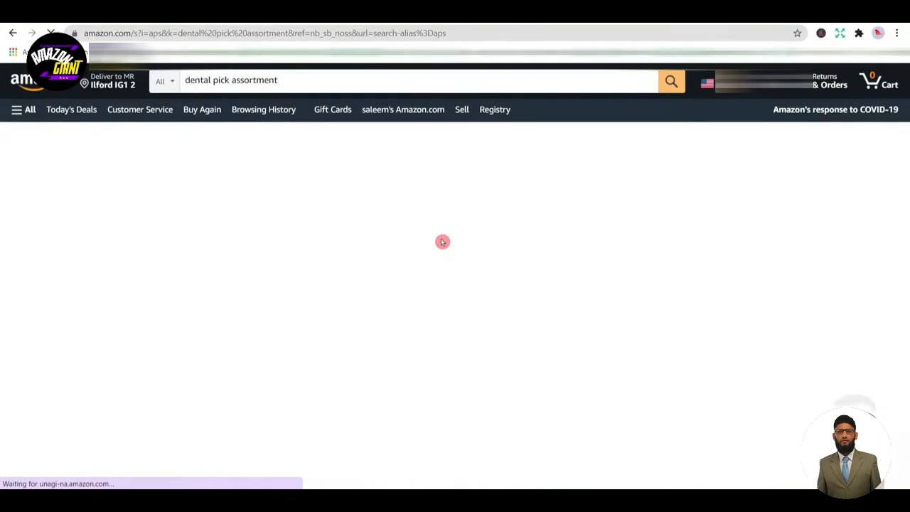
- Examine the Amazon product results for "dental pick assortment" to judge how relevant the term is
scroll(422, 217, down, 10)
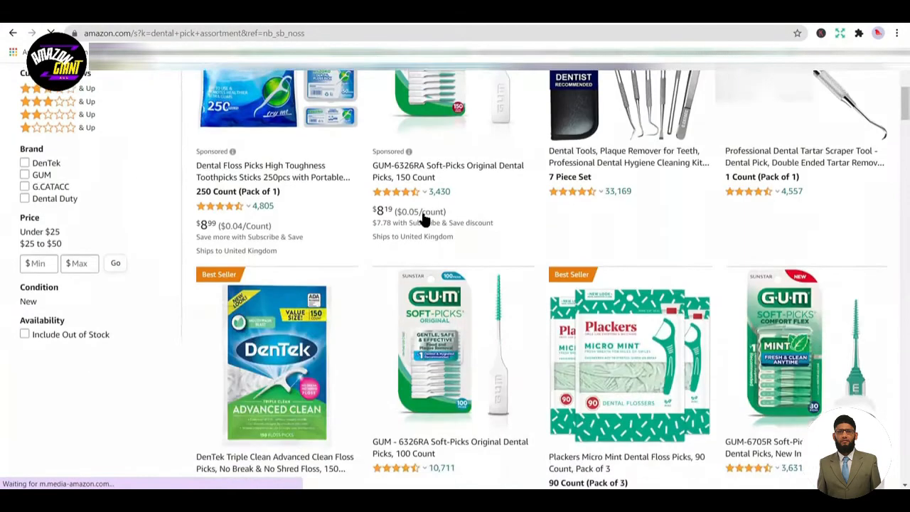
scroll(422, 217, down, 12)
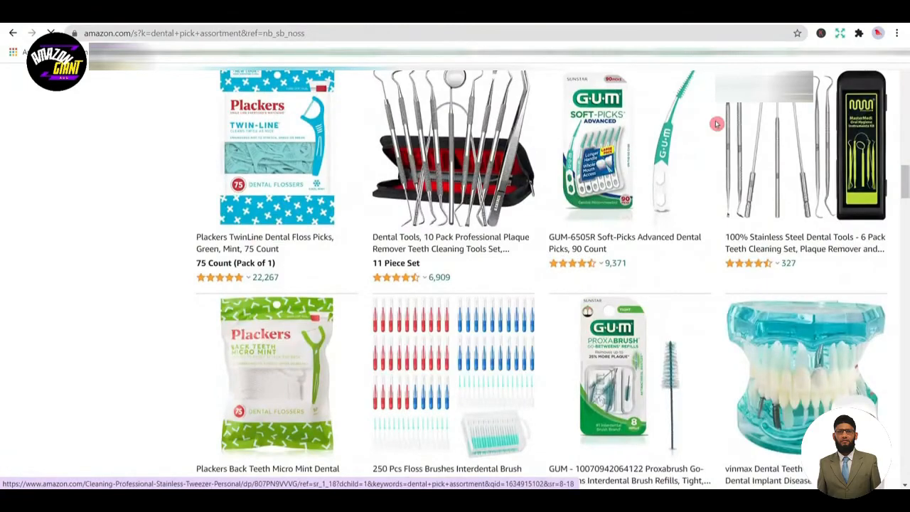
scroll(475, 219, down, 15)
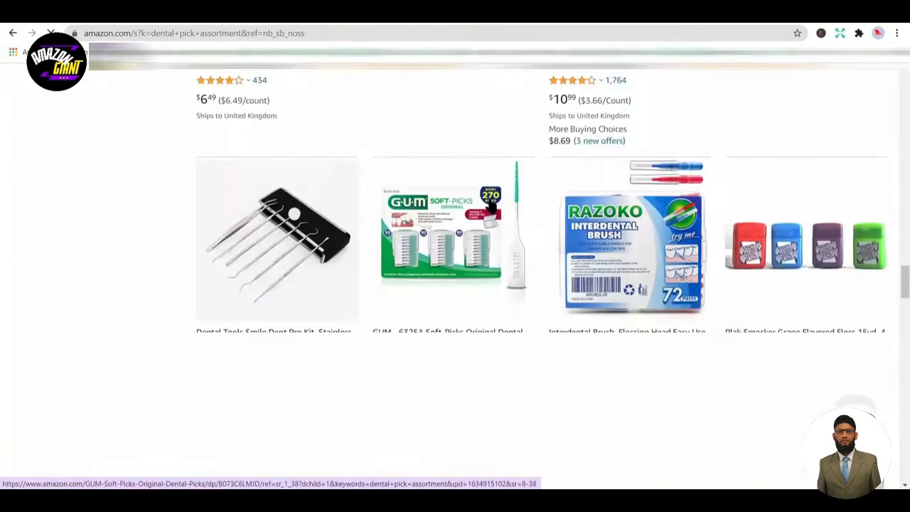
scroll(441, 205, down, 8)
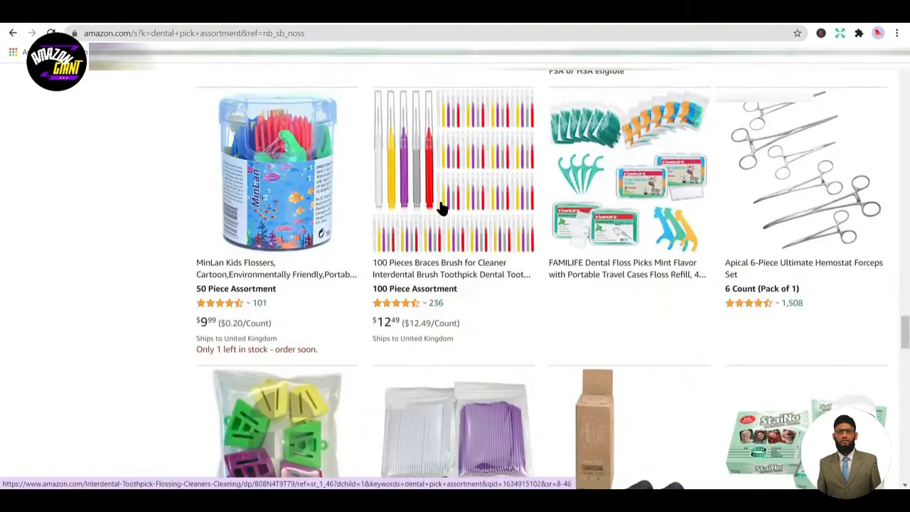
scroll(247, 353, down, 8)
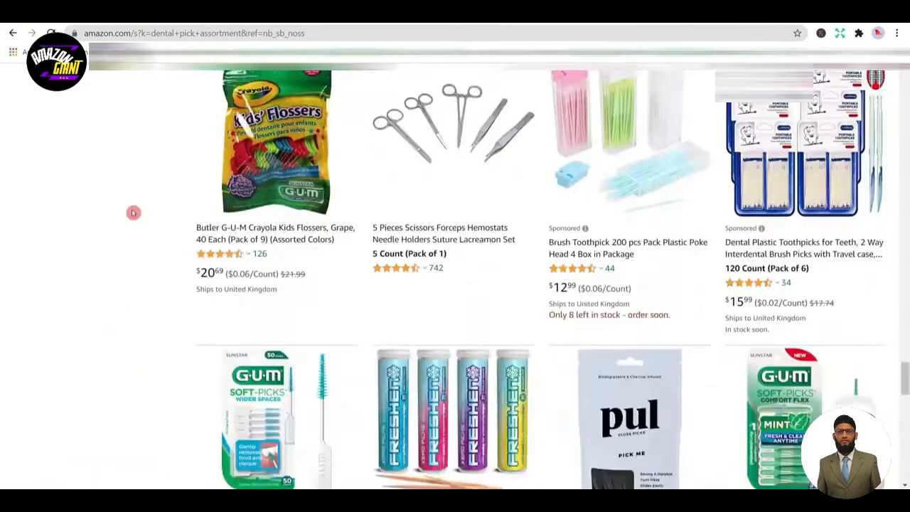
scroll(168, 196, up, 15)
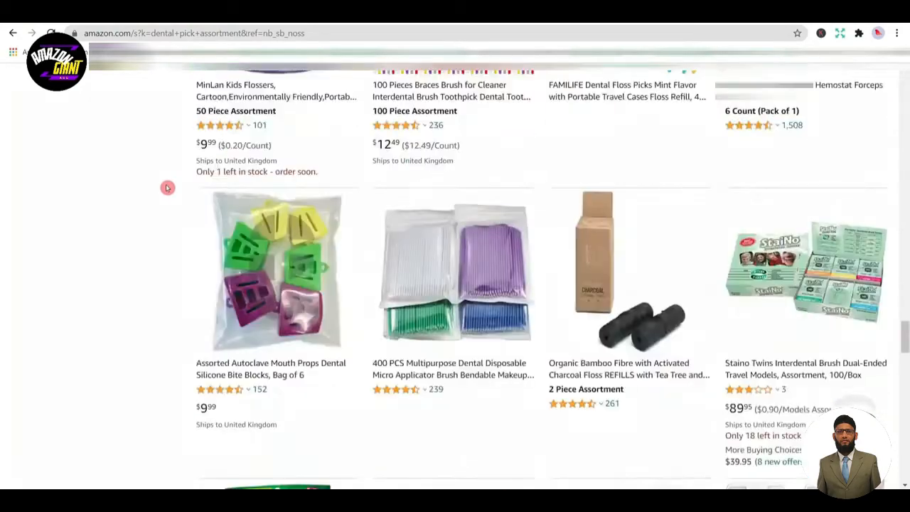
scroll(168, 188, up, 10)
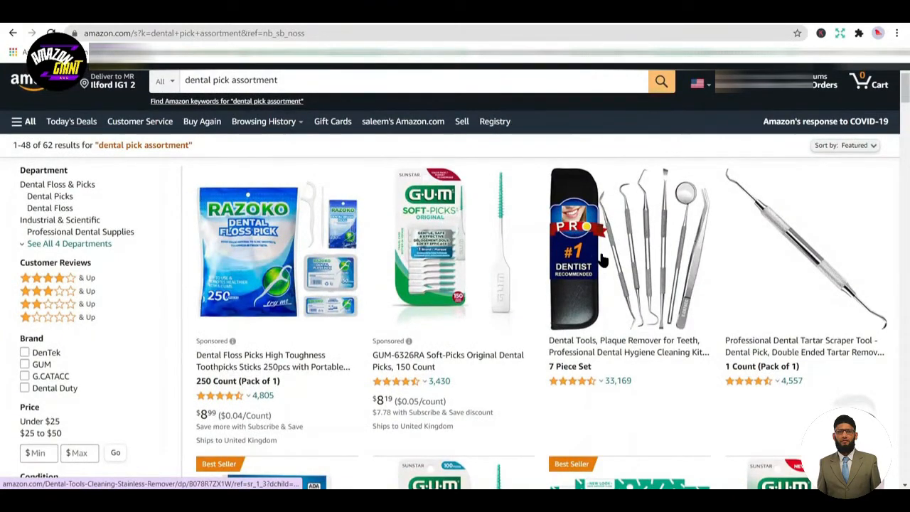
scroll(604, 259, down, 10)
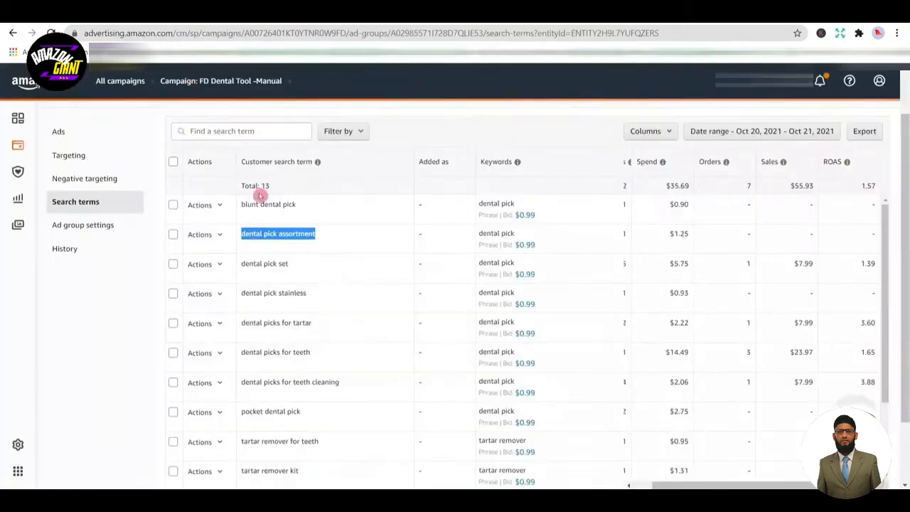
- Review the spend, orders and ROAS of the FD Manual search terms, including "dental picks for tartar" and "dental picks for teeth cleaning"
scroll(384, 295, down, 2)
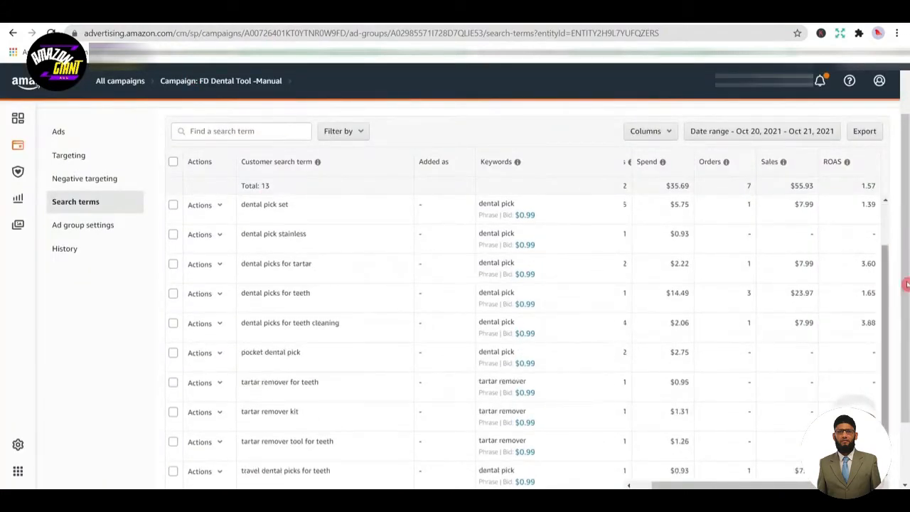
mouse_move(906, 284)
mouse_down()
mouse_move(906, 274)
mouse_move(907, 286)
mouse_up()
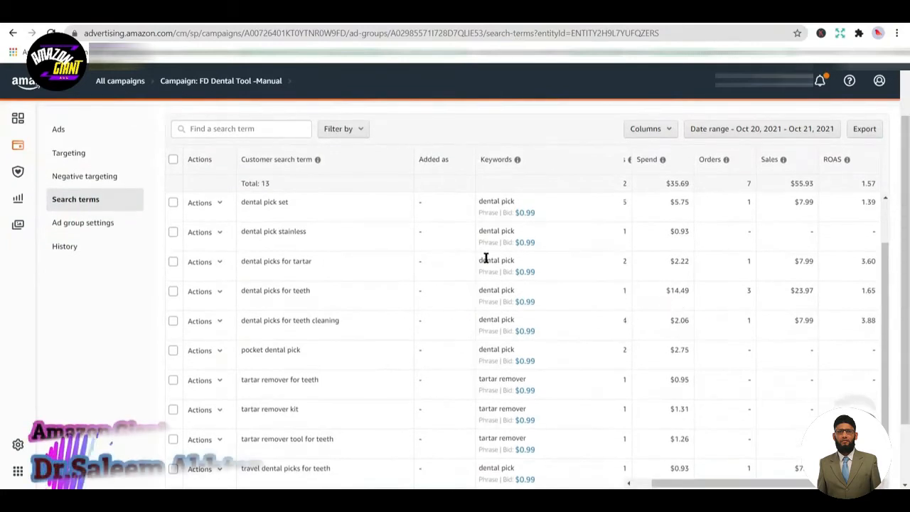
drag(479, 261, 515, 261)
triple_click(287, 263)
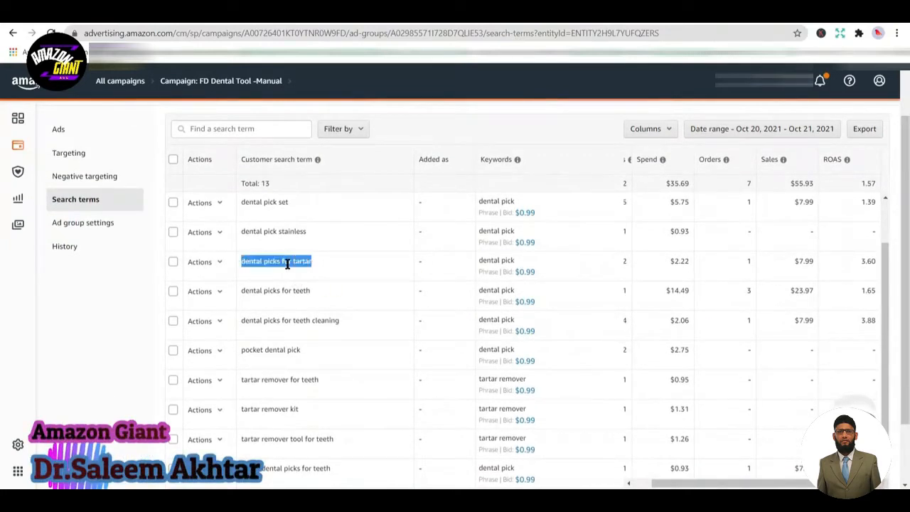
click(868, 261)
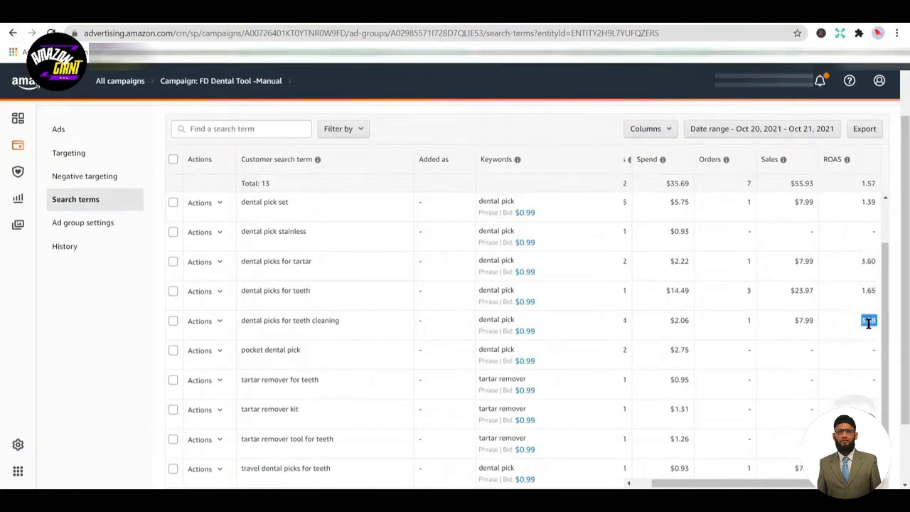
scroll(358, 329, down, 1)
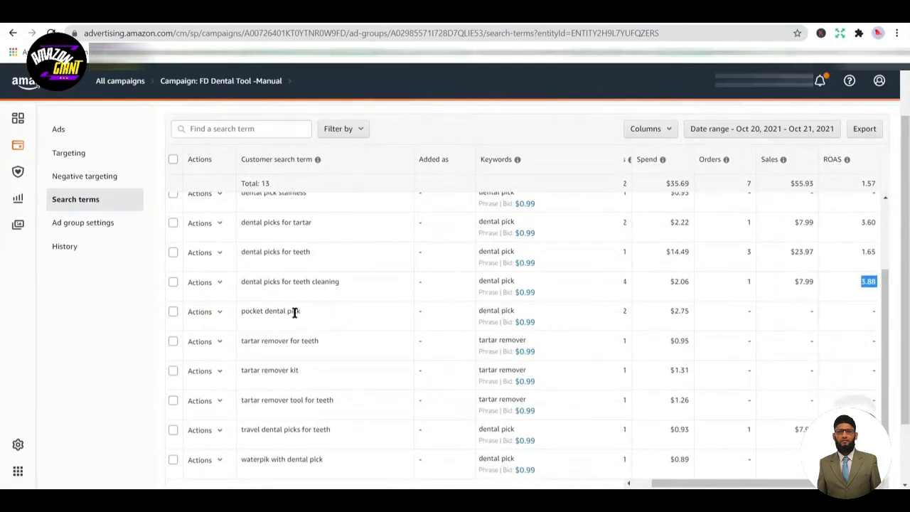
- Copy the search term "pocket dental pick", search Amazon for it and look through the product results
triple_click(284, 311)
key(ctrl+c)
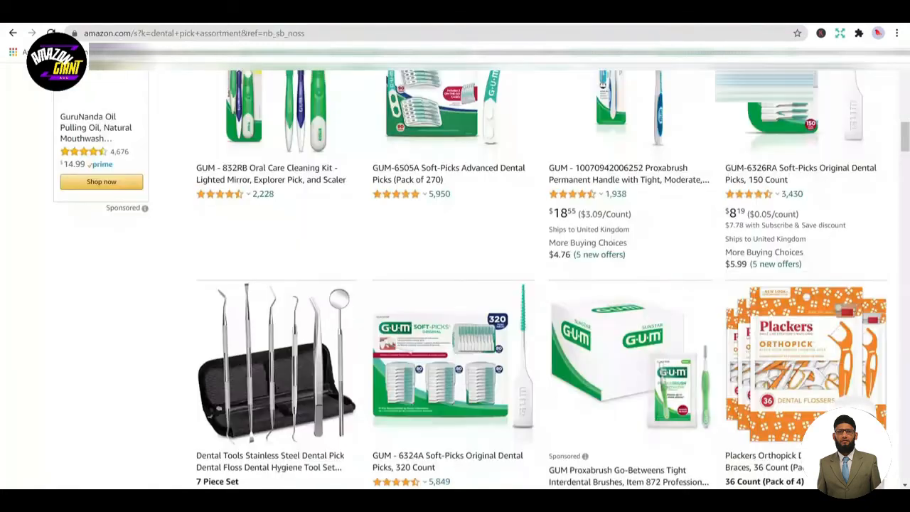
scroll(263, 79, up, 10)
triple_click(266, 82)
key(ctrl+v)
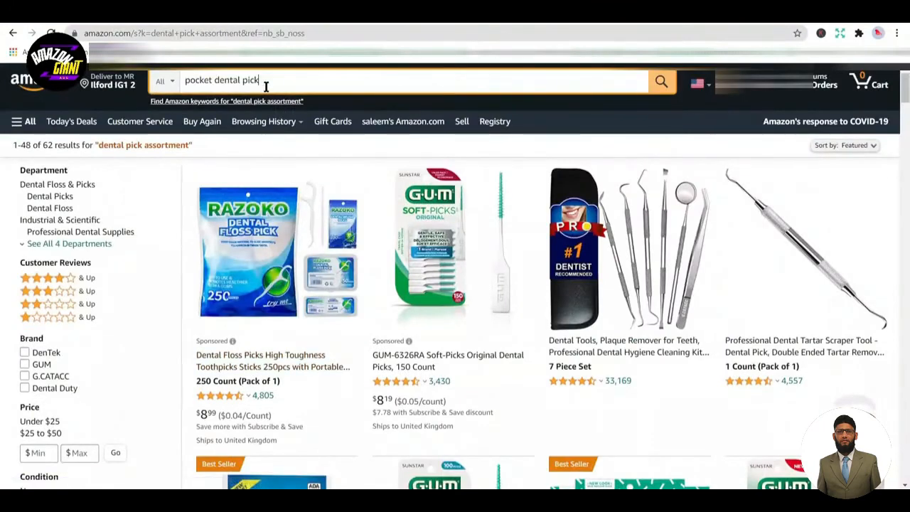
key(Return)
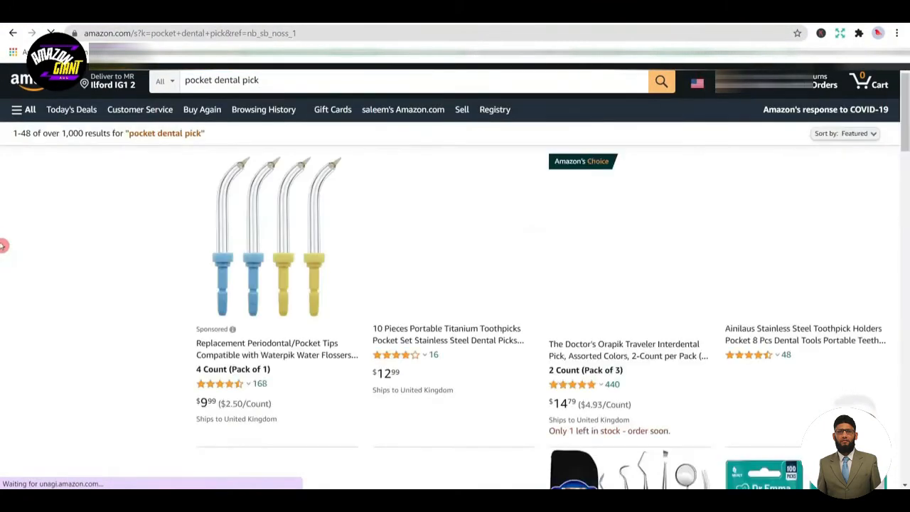
scroll(384, 263, down, 3)
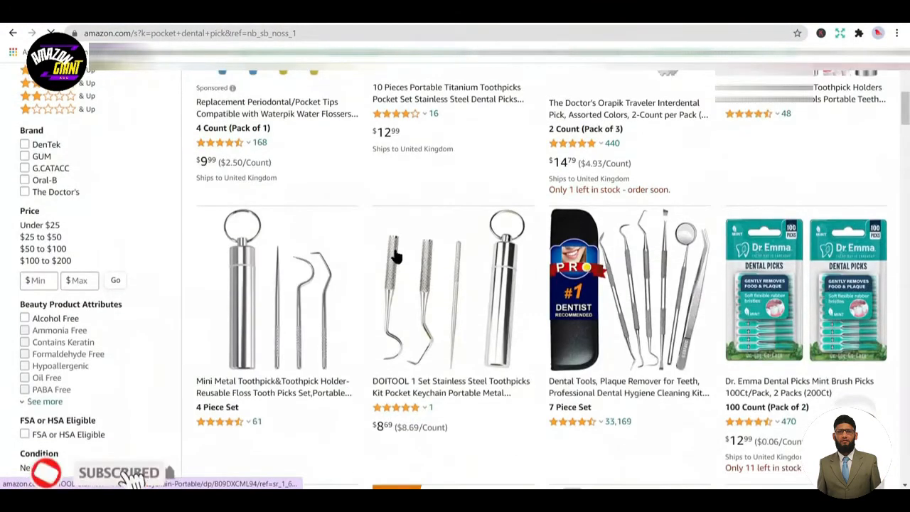
scroll(395, 252, down, 9)
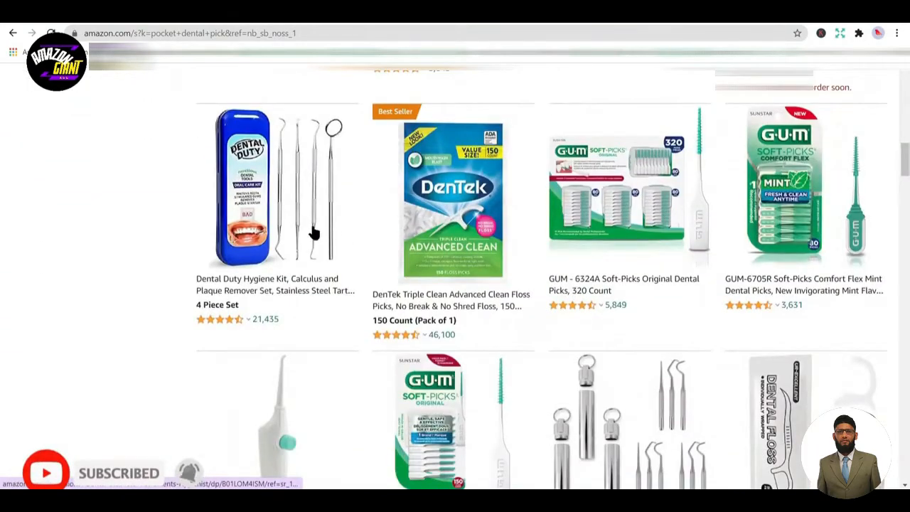
scroll(142, 223, down, 3)
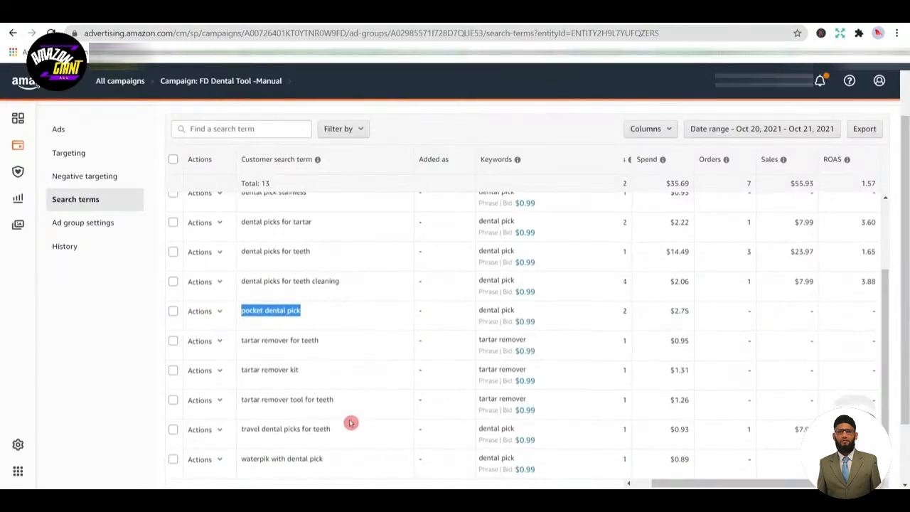
- Copy "waterpik with dental pick" from the end of the search term list, search Amazon for it and check the results
scroll(336, 470, down, 1)
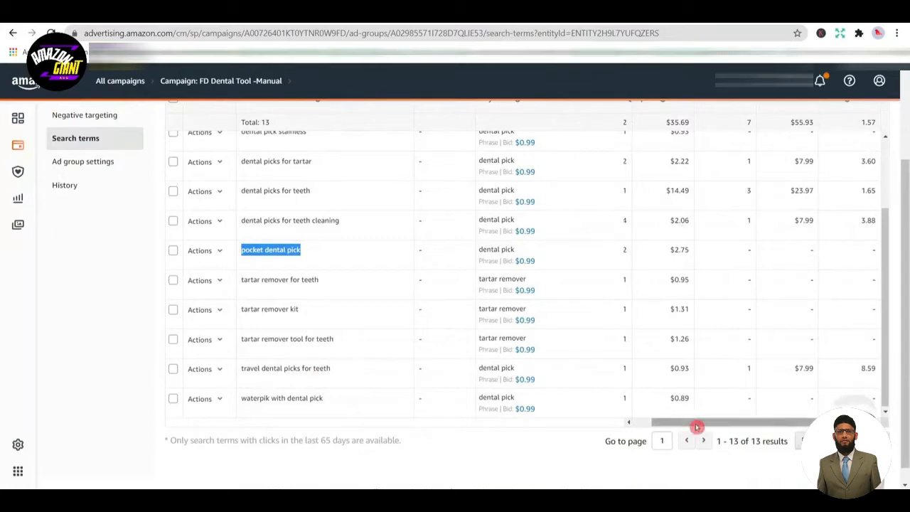
triple_click(287, 401)
key(ctrl+c)
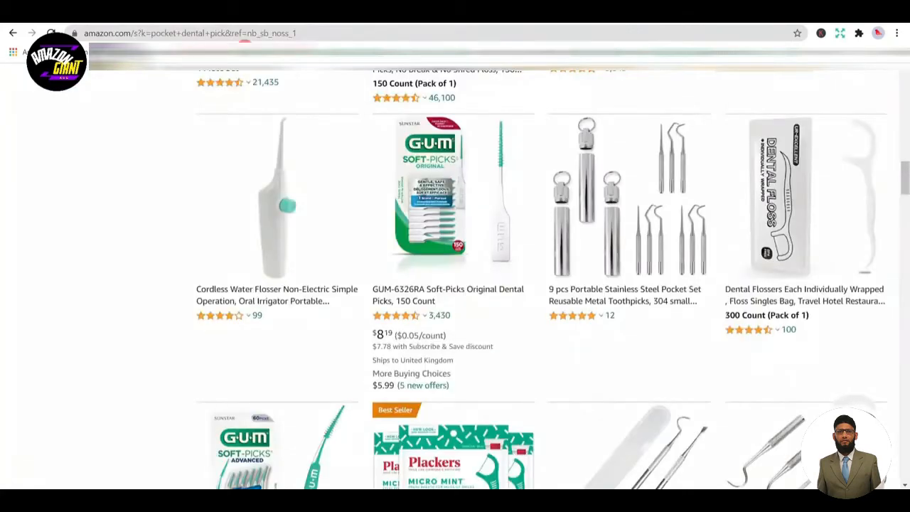
scroll(288, 213, up, 10)
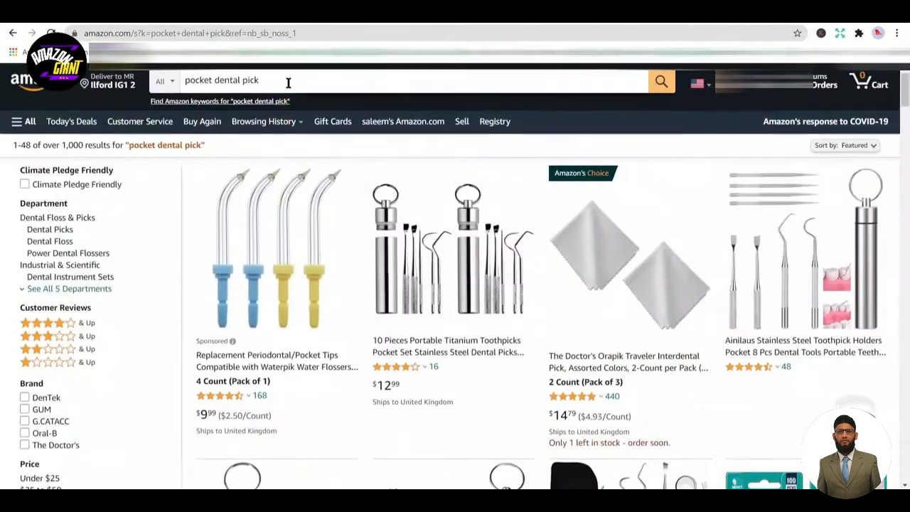
triple_click(288, 82)
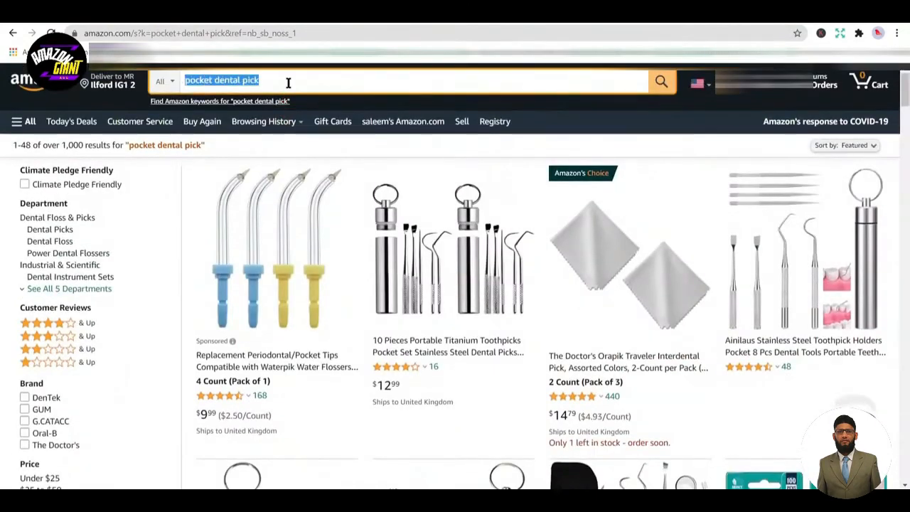
key(ctrl+v)
key(Return)
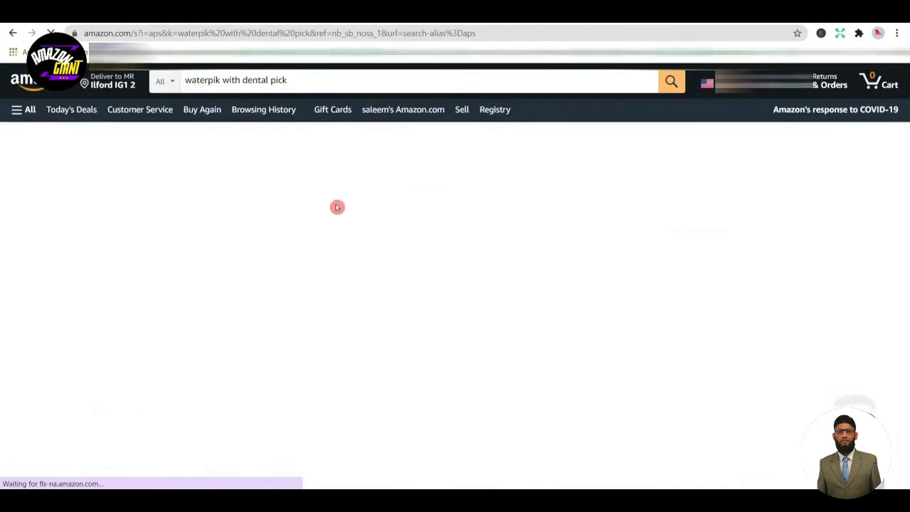
scroll(461, 229, down, 2)
scroll(461, 229, down, 3)
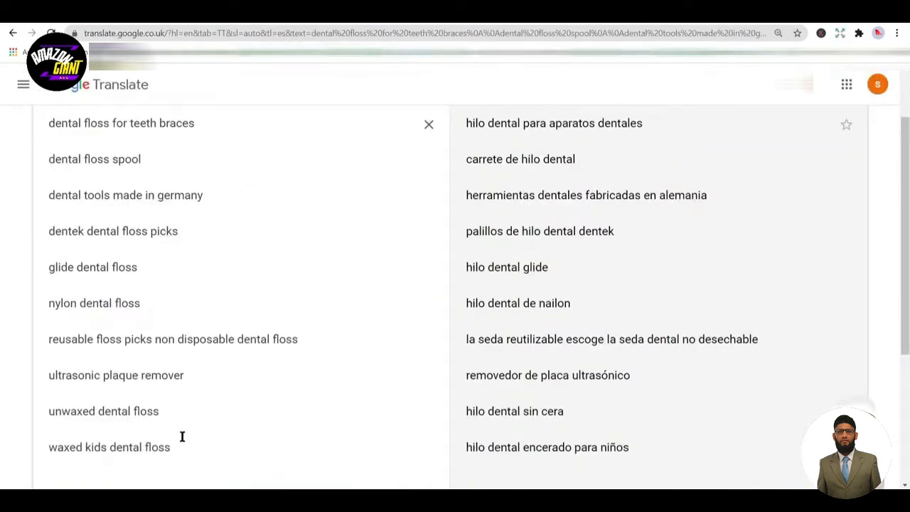
- Replace the old term list in Google Translate with "waterpik with dental pick" and return to the FD Manual search terms
drag(182, 437, 36, 107)
key(ctrl+x)
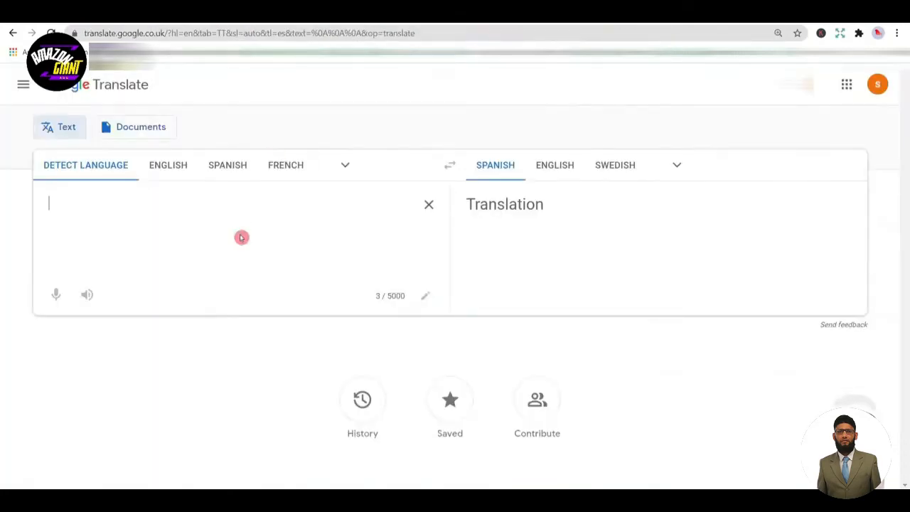
key(ctrl+v)
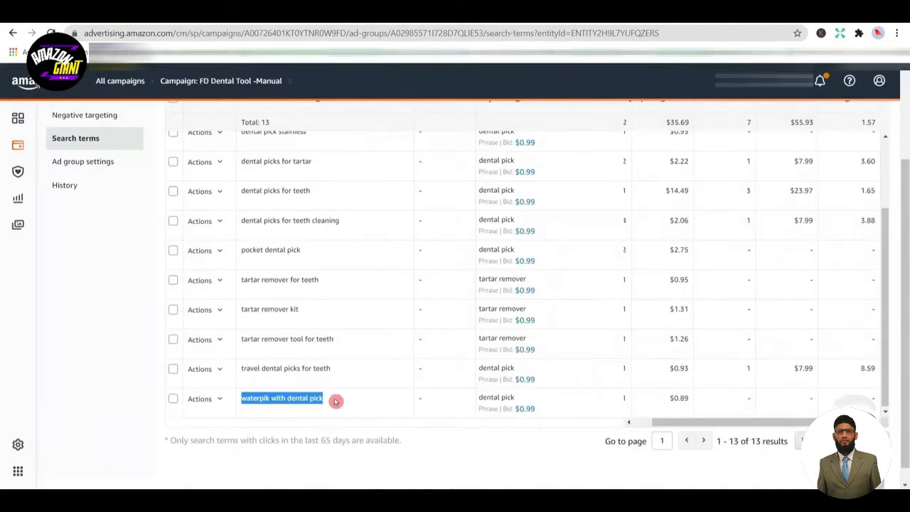
scroll(316, 361, up, 2)
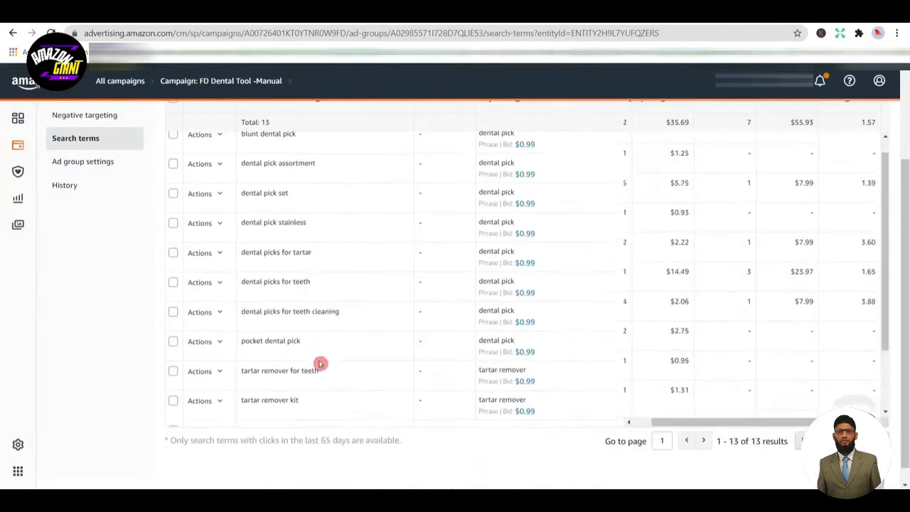
scroll(320, 363, up, 3)
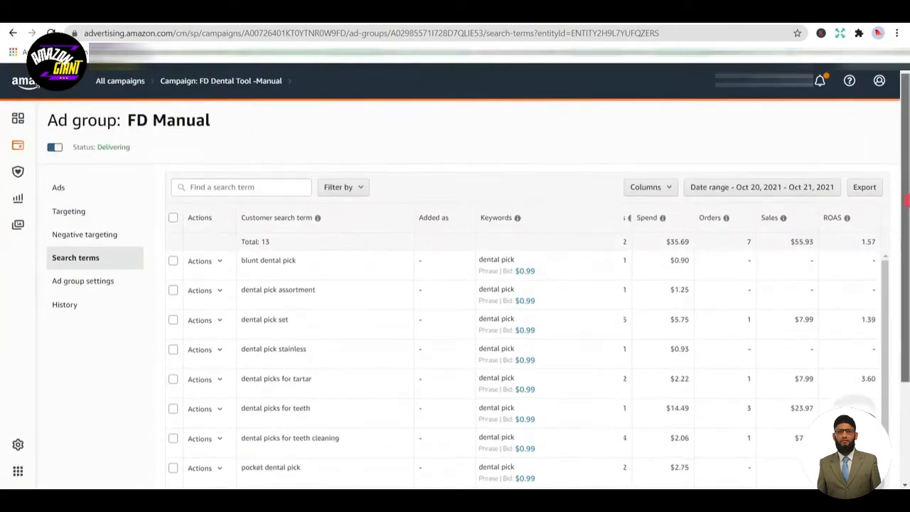
- Review the spend and orders of the remaining FD Manual search terms, from "pocket dental pick" to "waterpik with dental pick"
scroll(906, 201, down, 2)
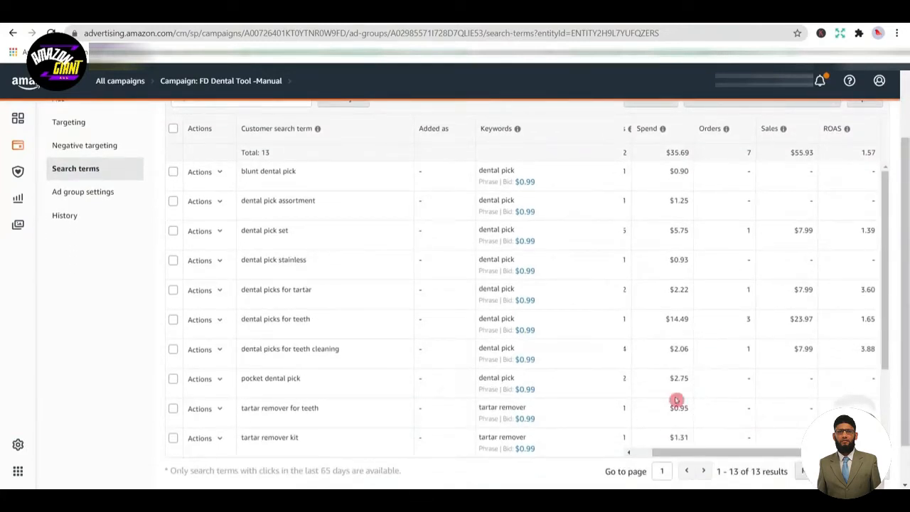
drag(675, 399, 680, 425)
click(725, 411)
drag(245, 379, 727, 416)
click(727, 416)
scroll(708, 348, down, 3)
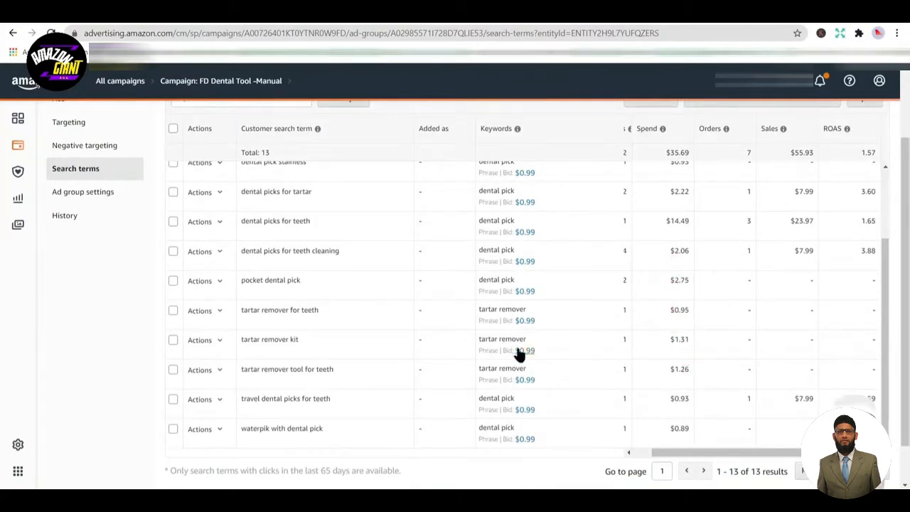
double_click(483, 292)
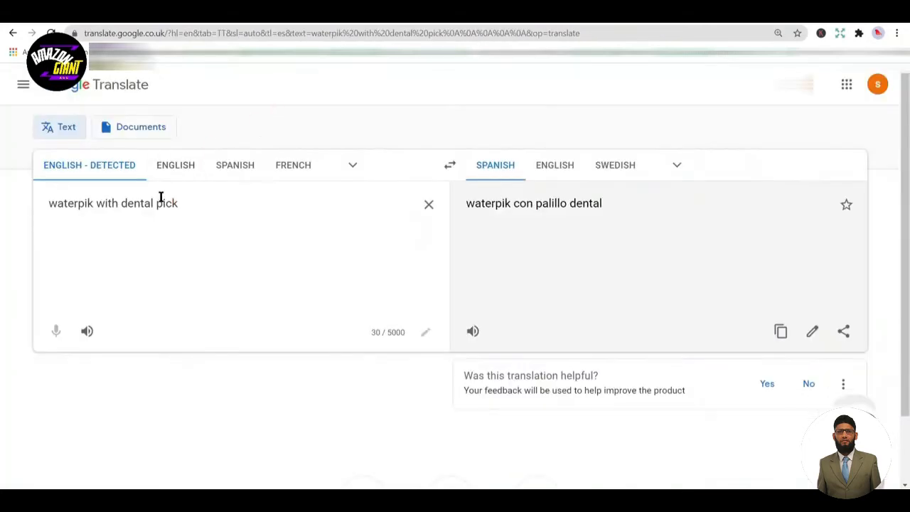
- Copy "waterpik with dental pick" from Google Translate and save it as a negative exact keyword in the FD Manual ad group
triple_click(161, 197)
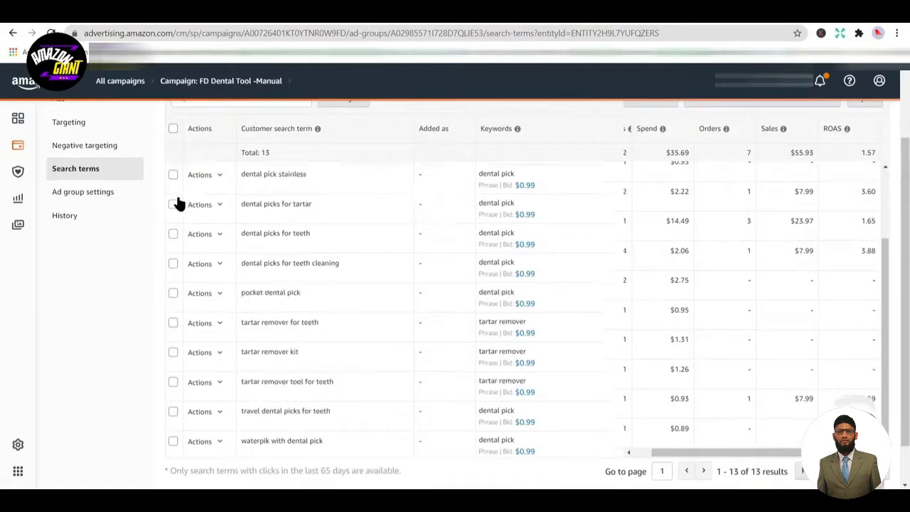
scroll(179, 204, up, 3)
click(107, 145)
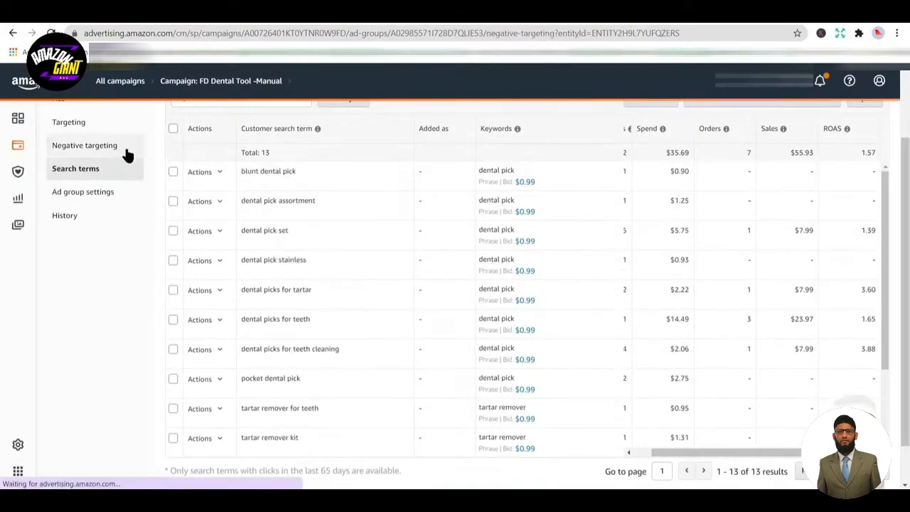
click(236, 150)
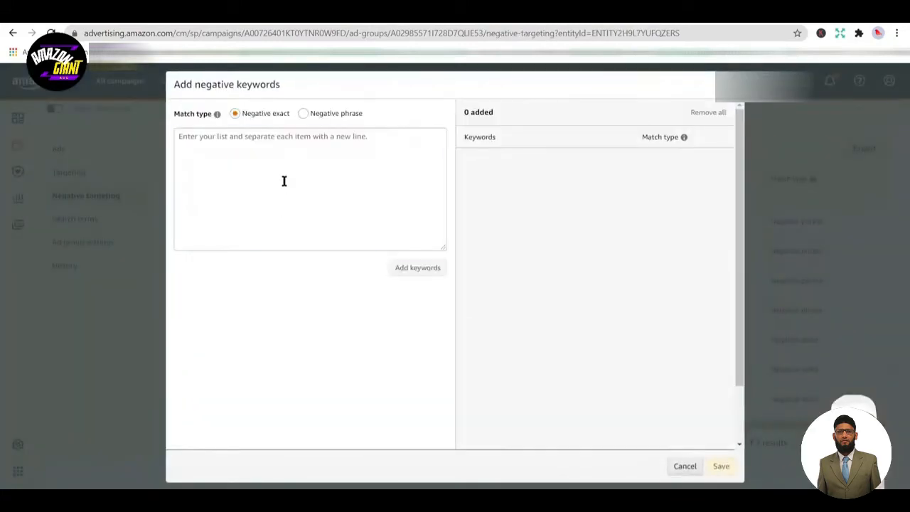
click(283, 178)
key(ctrl+v)
click(420, 269)
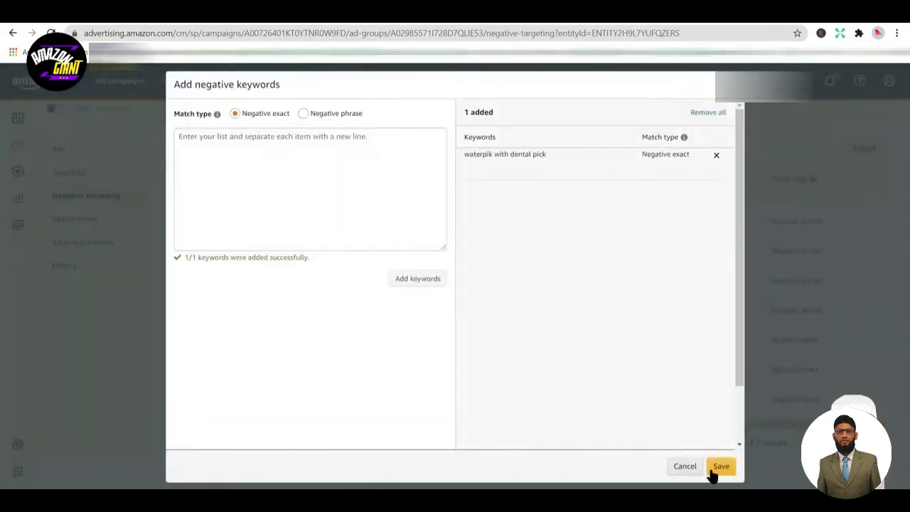
click(716, 470)
click(294, 148)
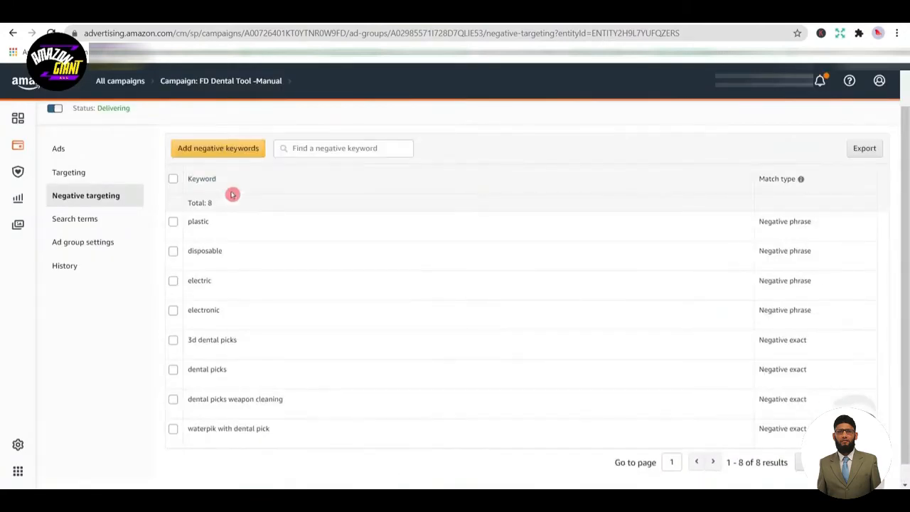
- Take the keyword "dental pick" from the search terms and look up its match types among the ad group's targeting keywords
click(98, 221)
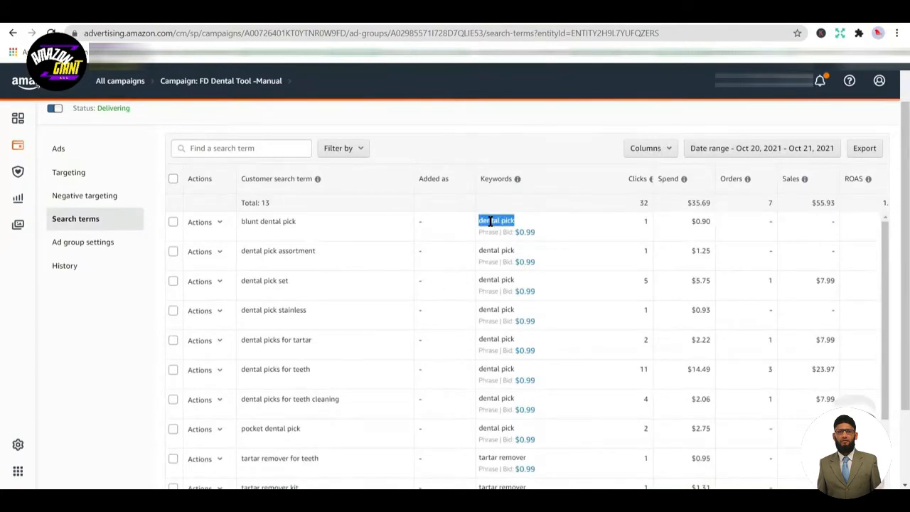
right_click(77, 174)
click(76, 173)
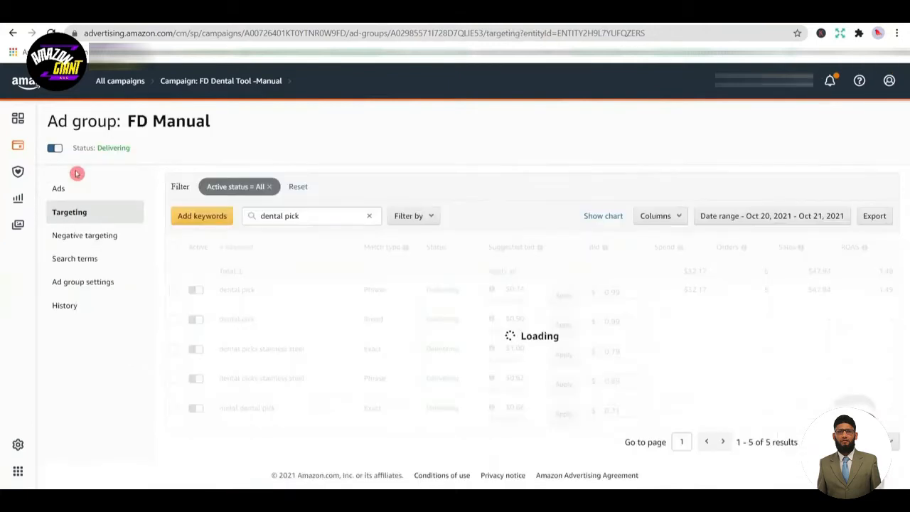
double_click(343, 213)
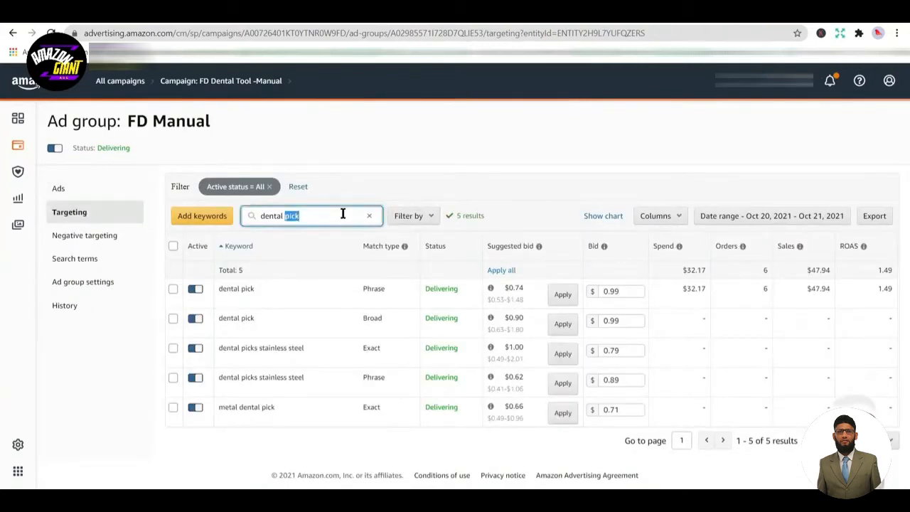
key(Return)
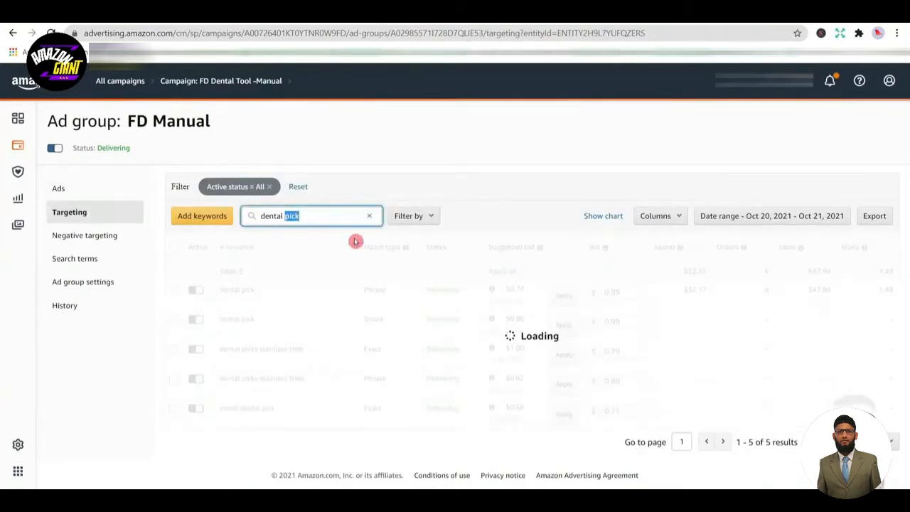
triple_click(375, 317)
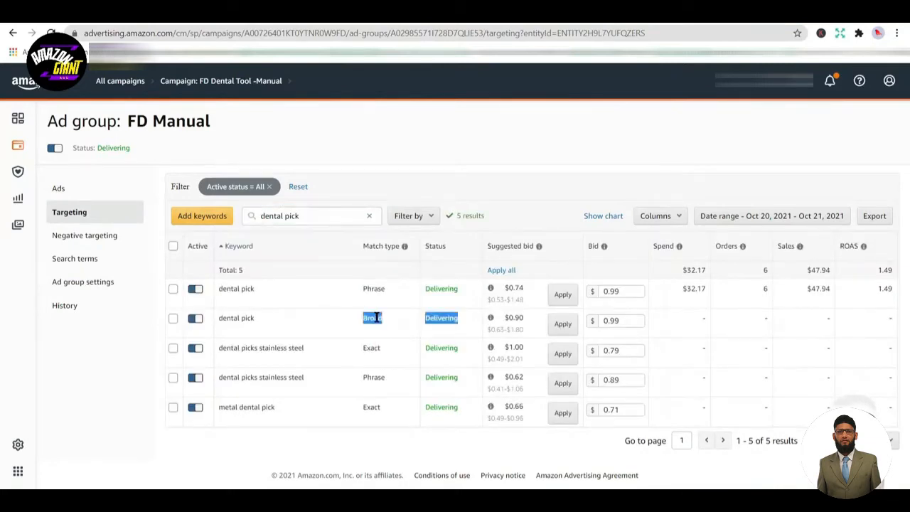
- Return to the search terms and check the keyword and match type behind the tartar remover terms
click(88, 261)
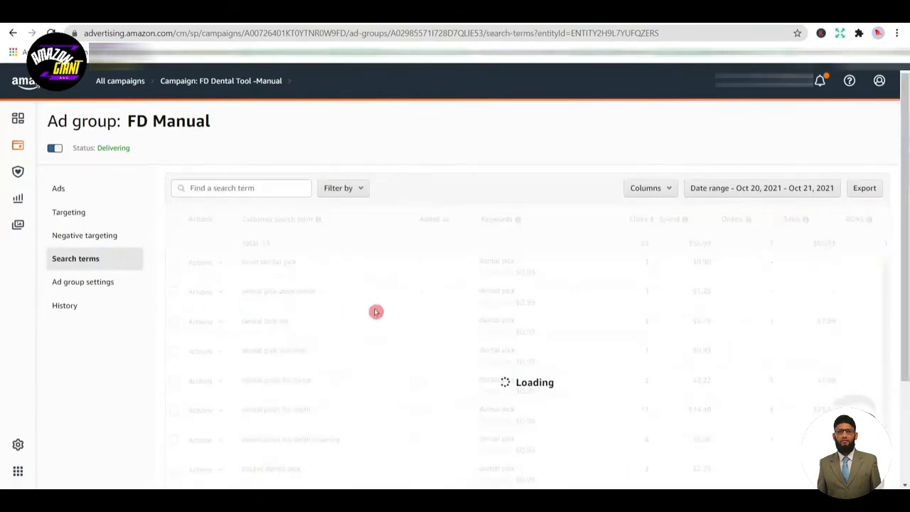
scroll(483, 317, down, 2)
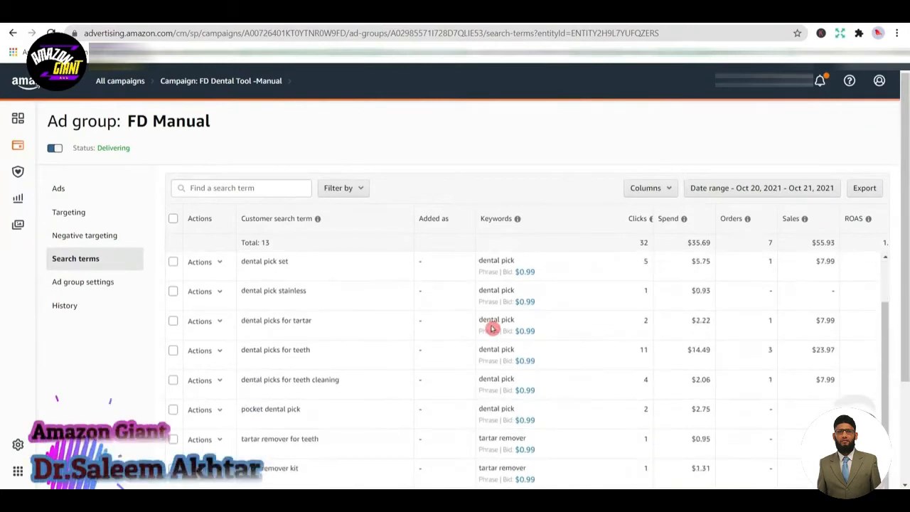
scroll(492, 334, down, 2)
scroll(488, 382, down, 1)
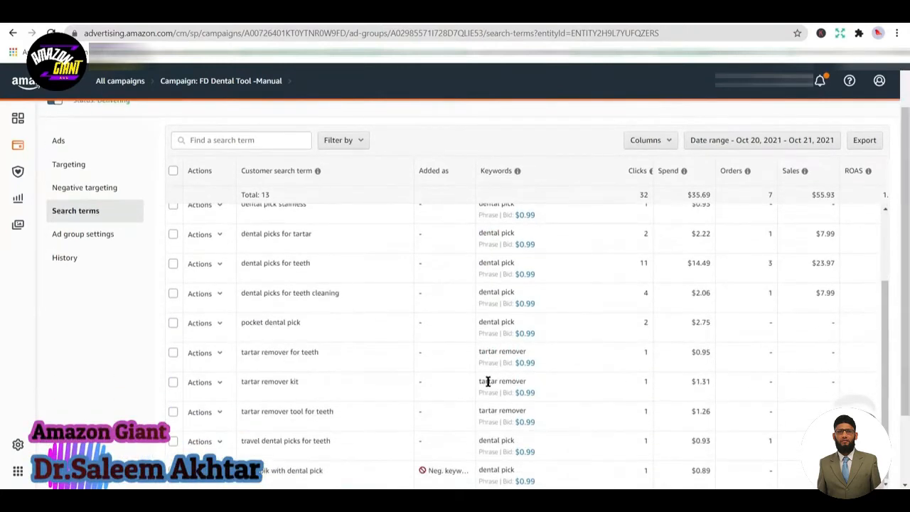
triple_click(491, 350)
double_click(488, 364)
double_click(487, 395)
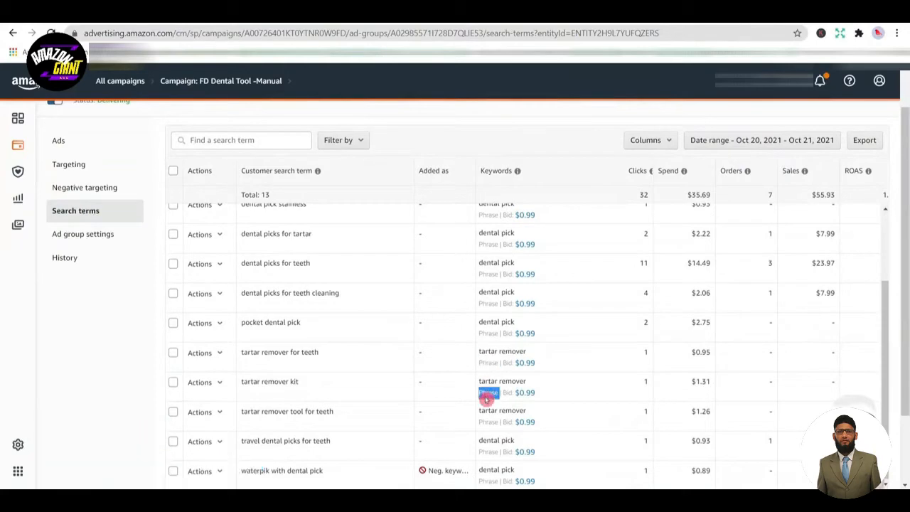
- Search the ad group's targeting keywords for "tartar remover" to check its match types
click(85, 191)
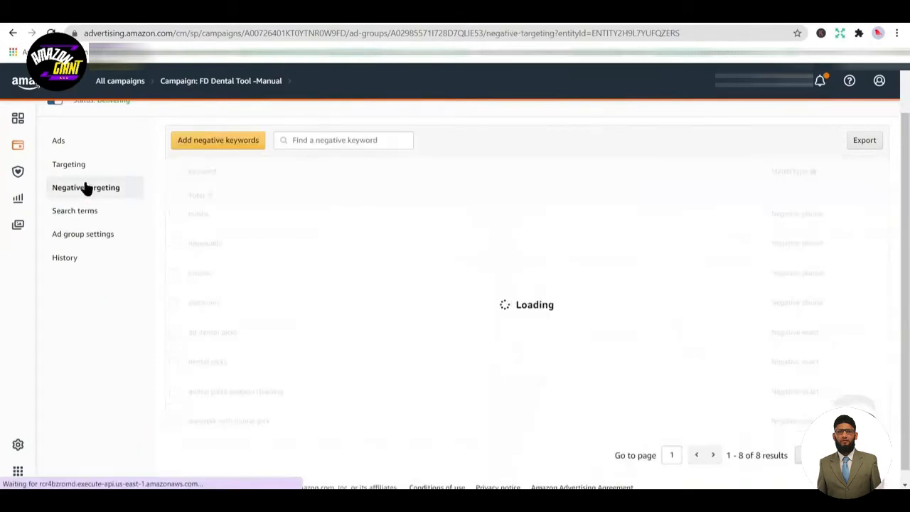
click(71, 168)
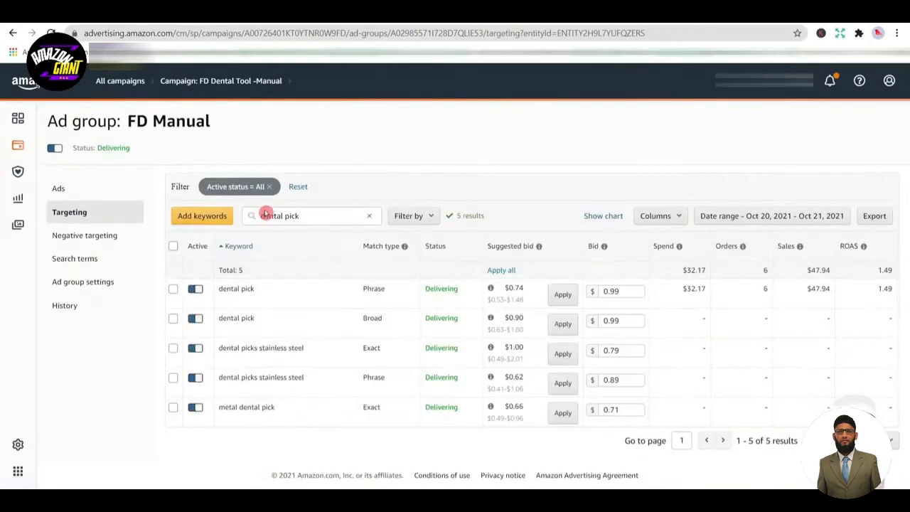
triple_click(299, 215)
text(tartar remover)
key(Return)
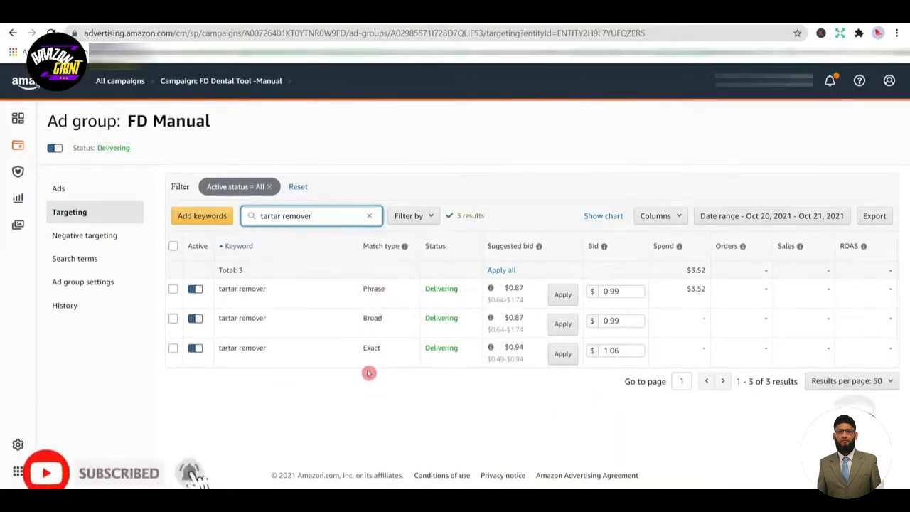
- Go back to the search terms and look through the full list with the keywords that triggered them
click(111, 262)
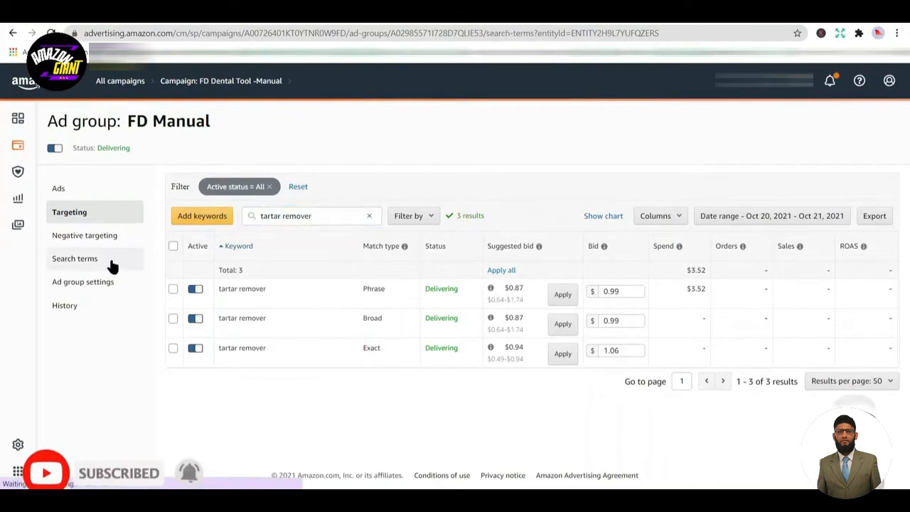
scroll(367, 309, down, 3)
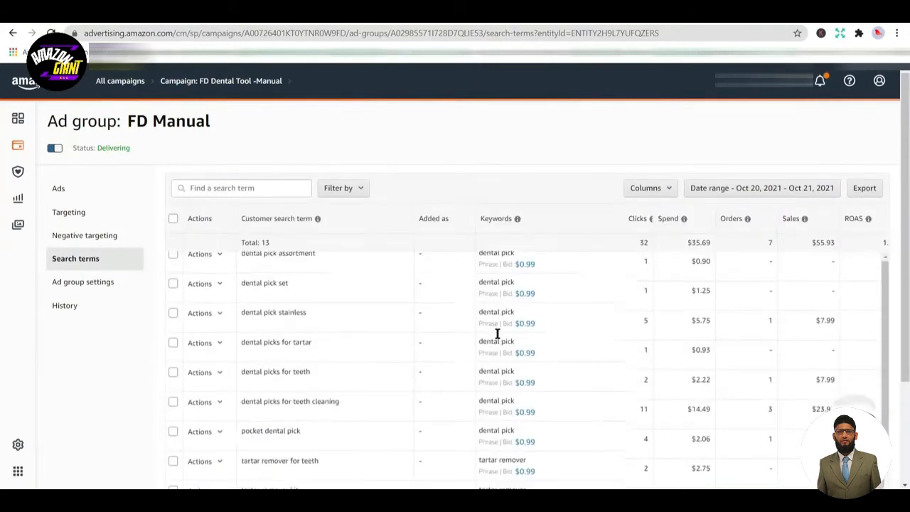
scroll(597, 390, down, 3)
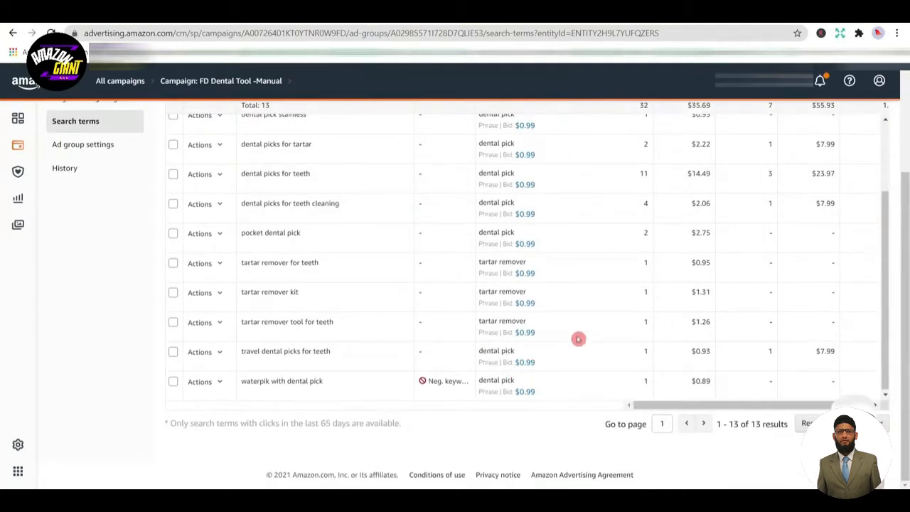
scroll(569, 336, up, 3)
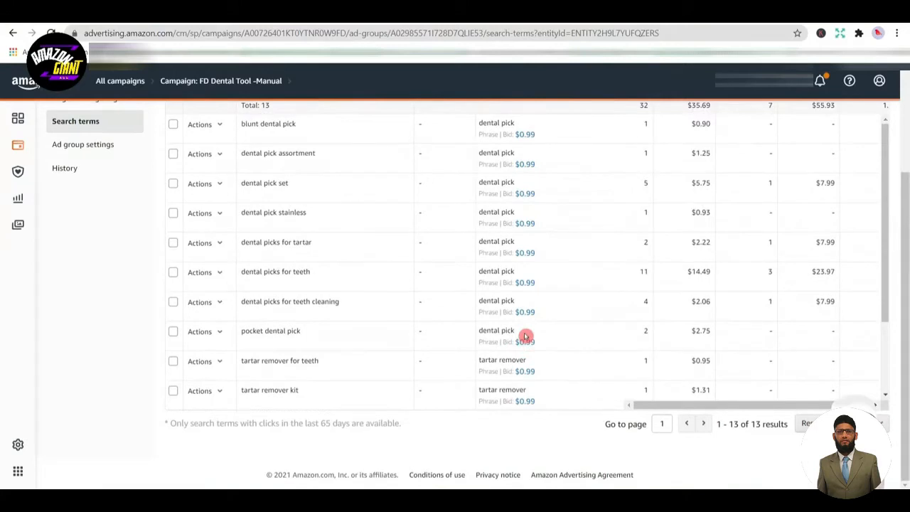
scroll(530, 266, up, 3)
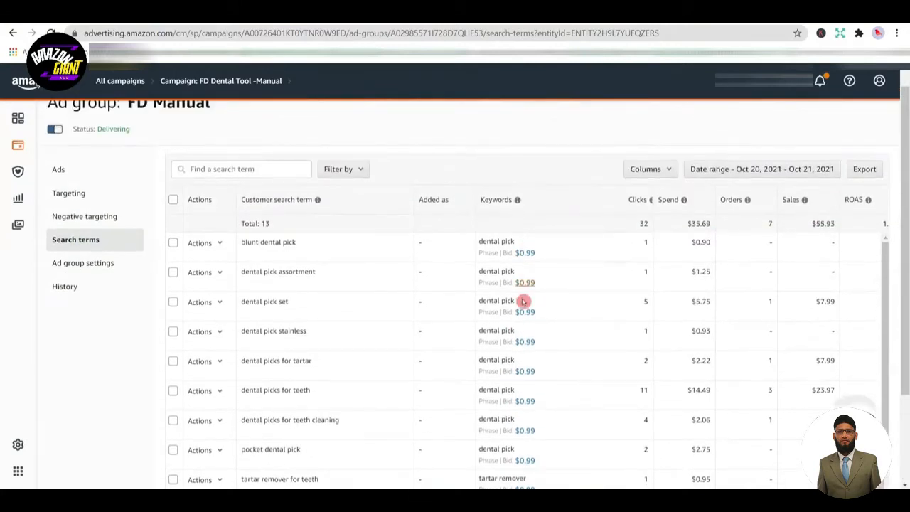
- Clear the "tartar remover" search in the targeting keywords and review every keyword's match type, status and bid
click(68, 193)
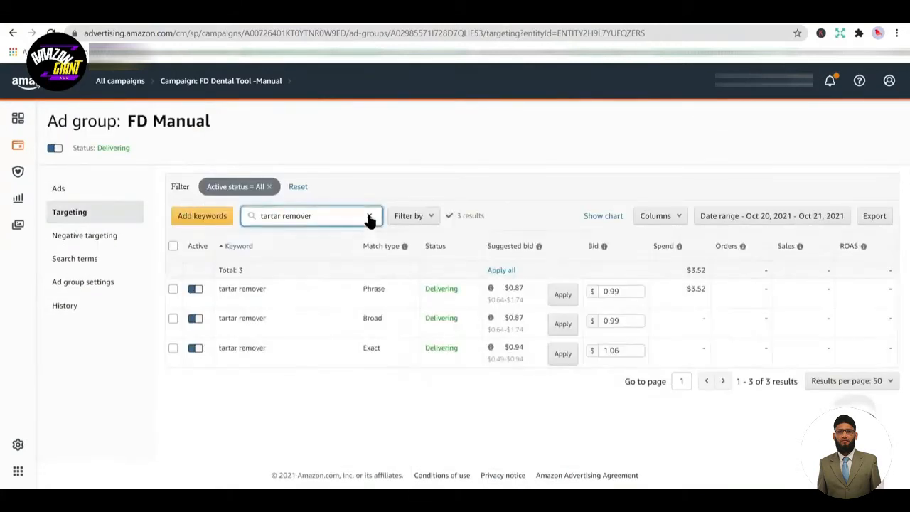
click(369, 217)
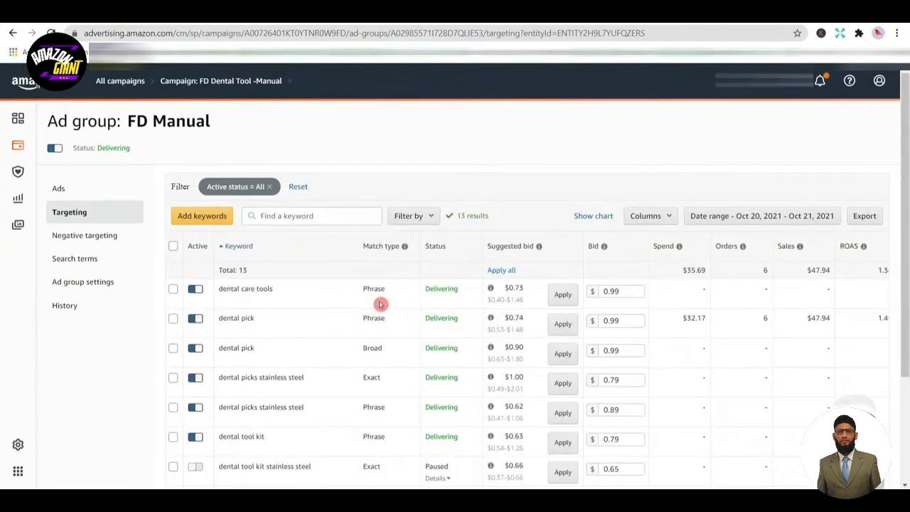
scroll(369, 307, down, 3)
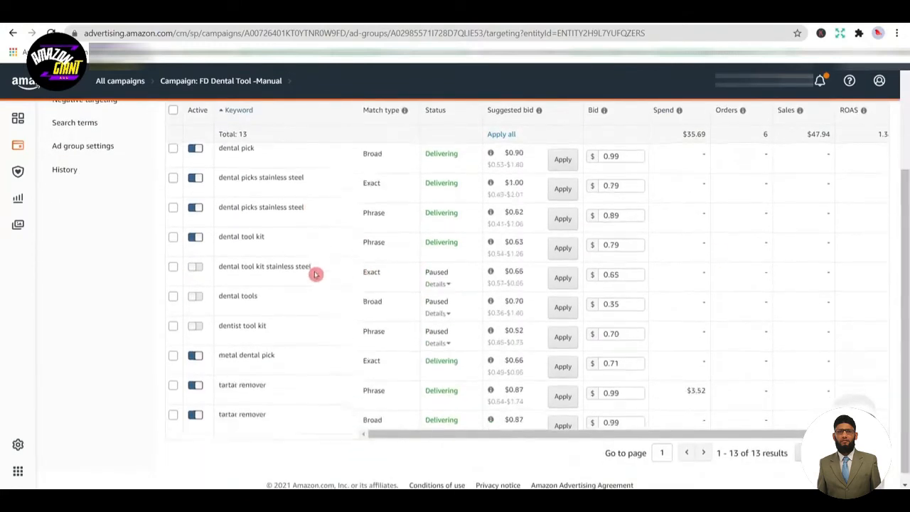
scroll(316, 275, down, 1)
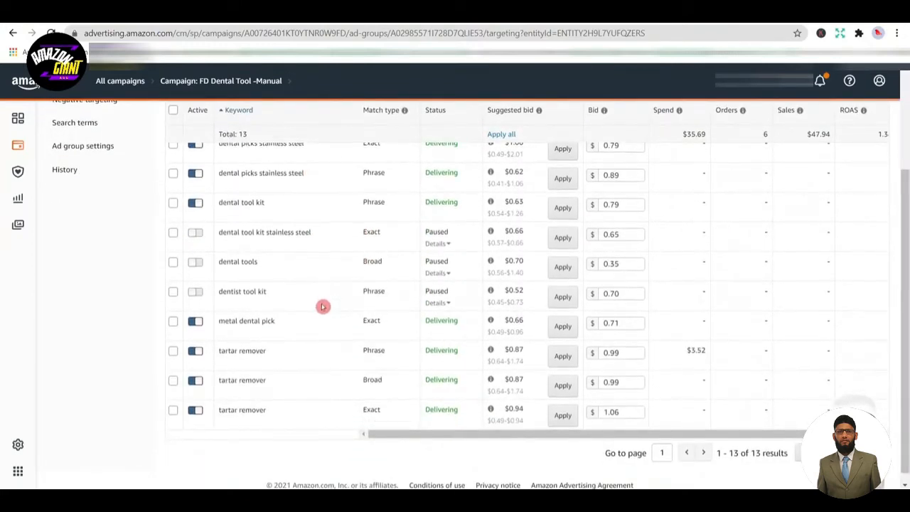
scroll(339, 351, down, 1)
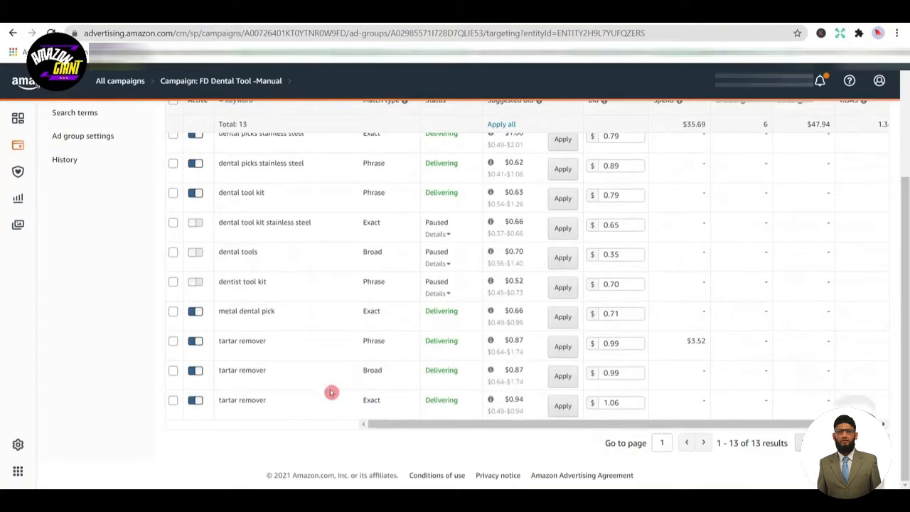
scroll(331, 384, up, 5)
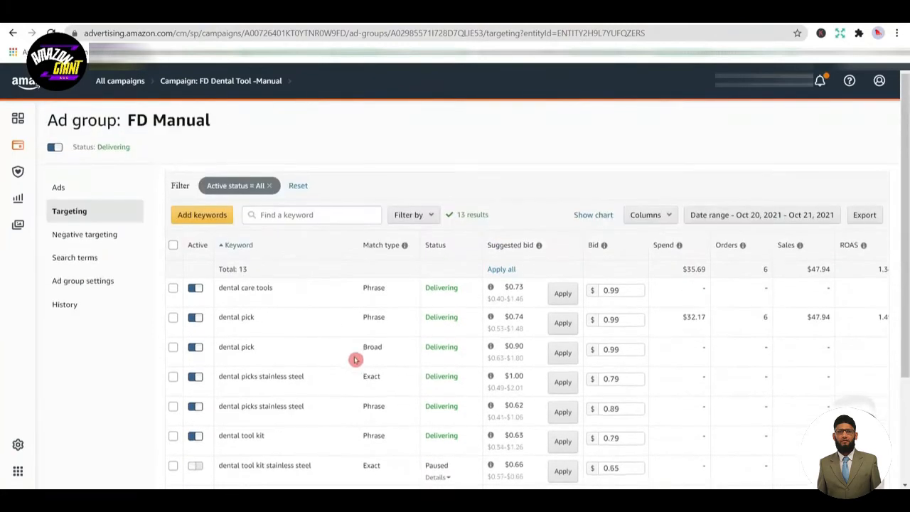
- Reopen the FD Manual search terms and compare their triggering keywords, clicks and orders once more
click(74, 260)
scroll(454, 299, down, 1)
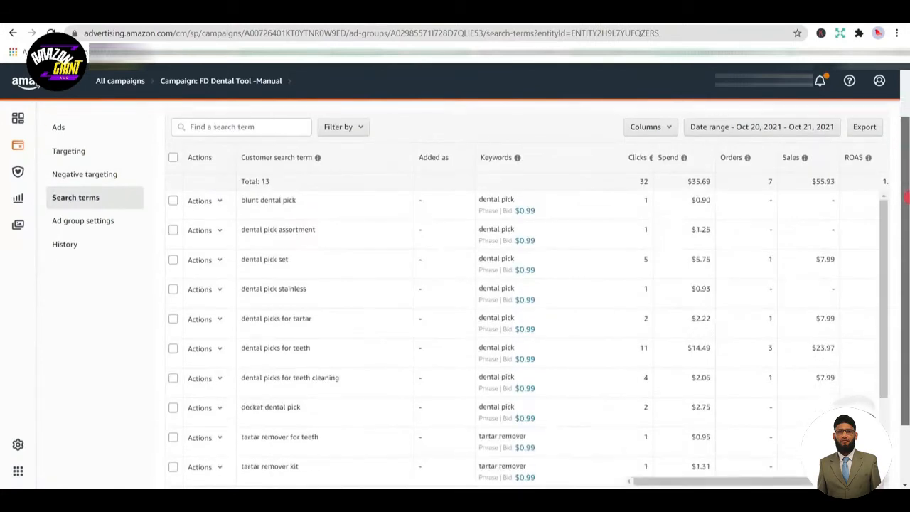
scroll(907, 199, down, 1)
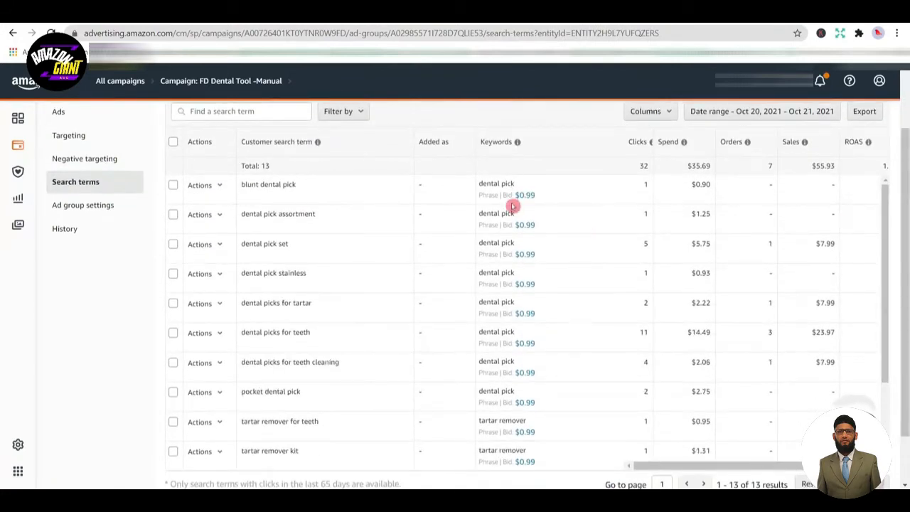
scroll(515, 255, down, 3)
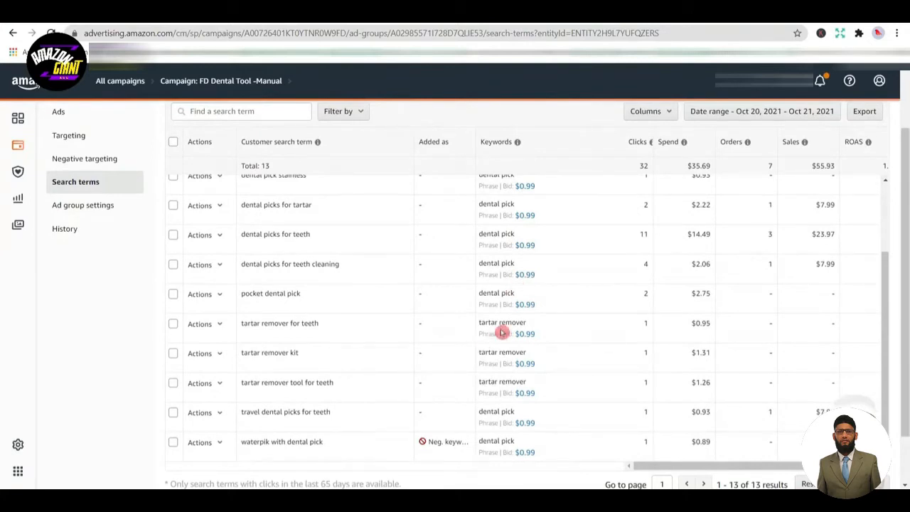
scroll(367, 309, up, 3)
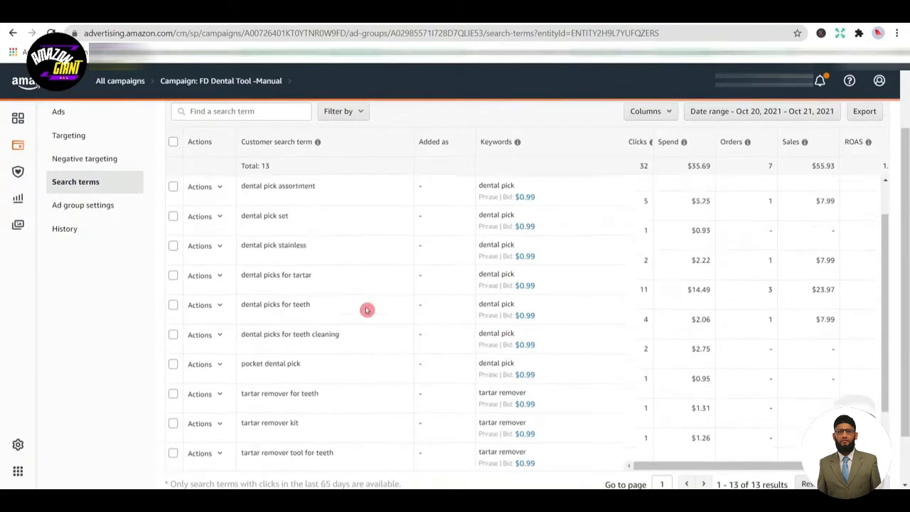
- Reopen the FD Manual ad group's targeting keywords and search them for "tartar remover" to check its match types
click(69, 136)
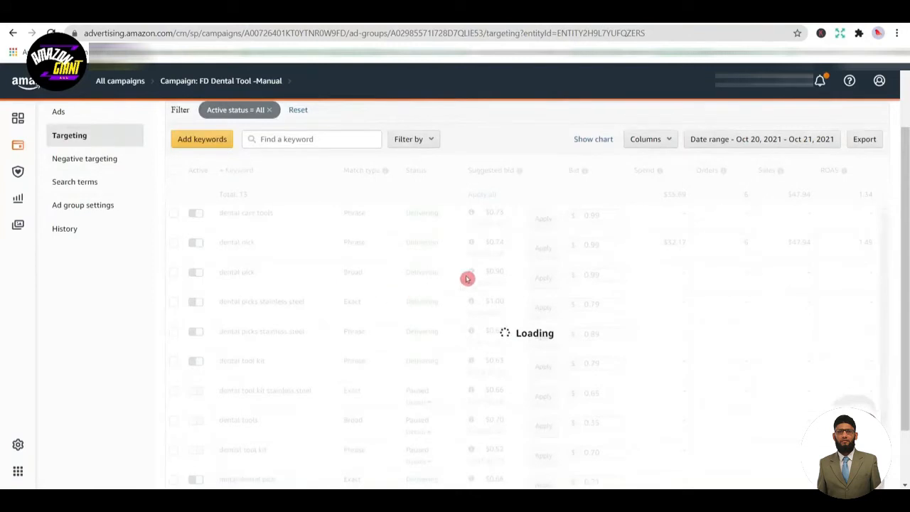
mouse_move(461, 300)
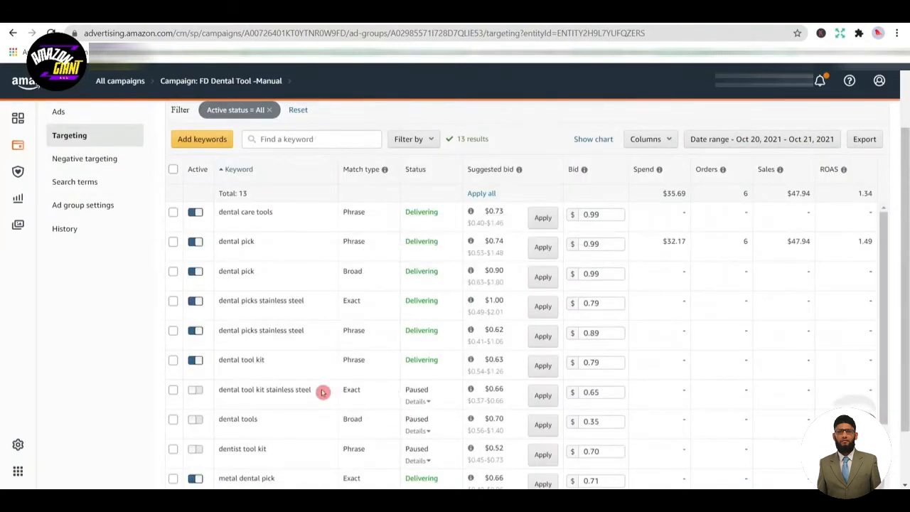
scroll(313, 362, down, 3)
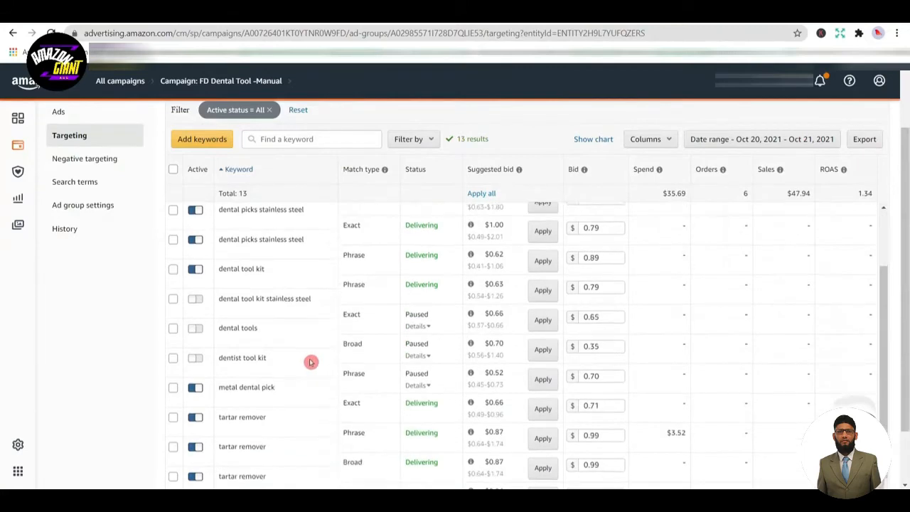
triple_click(250, 421)
key(ctrl+c)
click(311, 138)
key(ctrl+v)
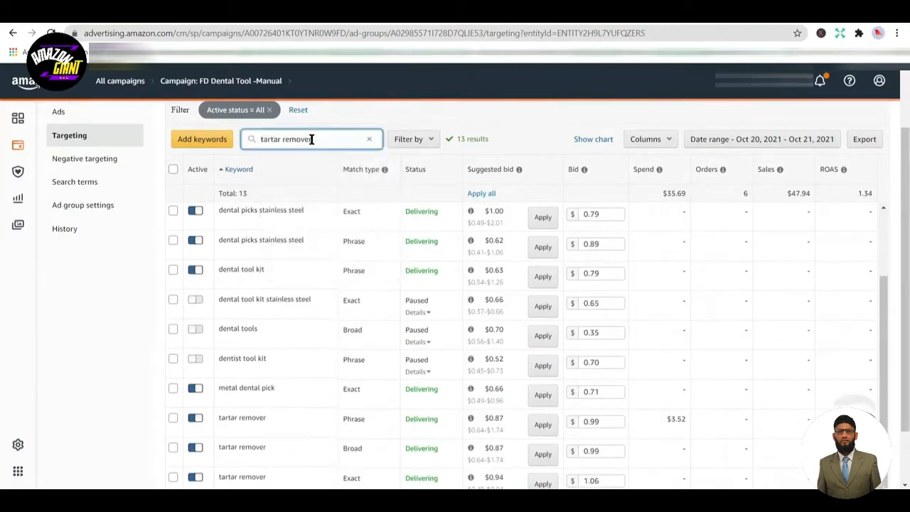
key(Return)
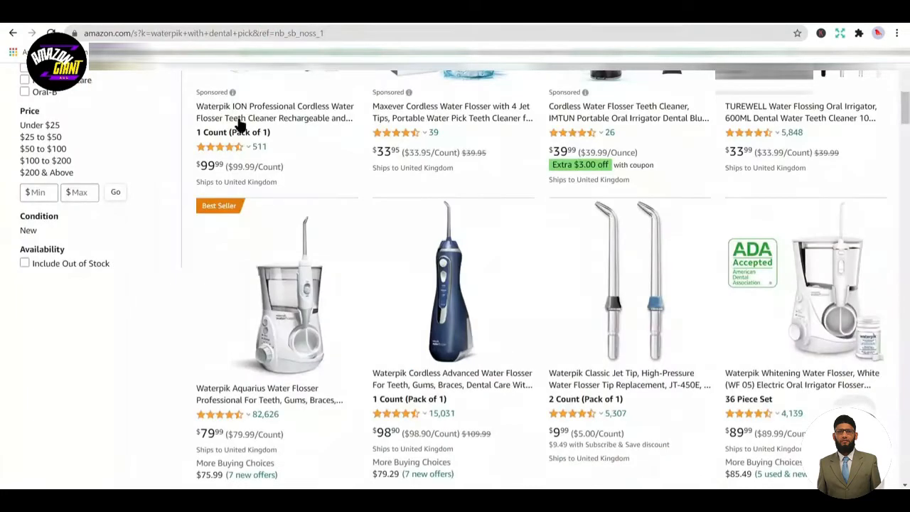
- Switch to the Amazon store results for "waterpik with dental pick" and replace the search query with "tartar remover"
scroll(249, 135, up, 3)
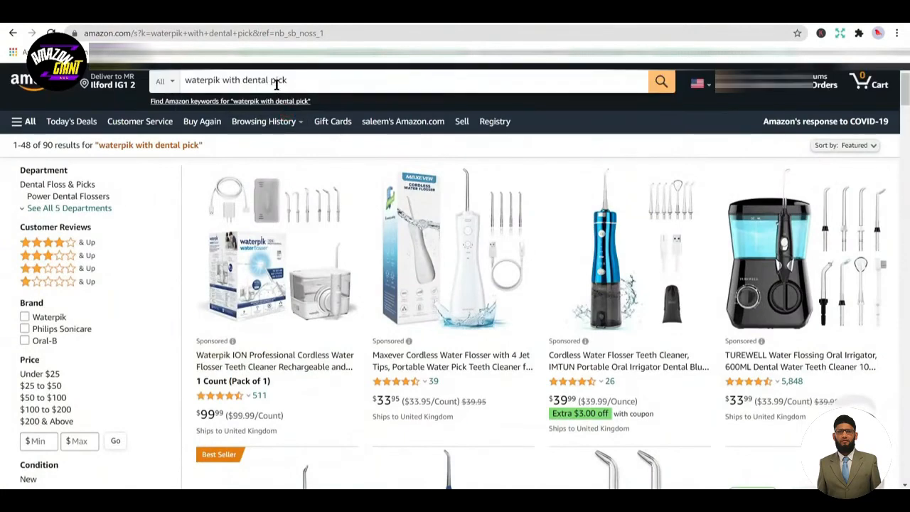
click(277, 78)
key(ctrl+a)
key(ctrl+v)
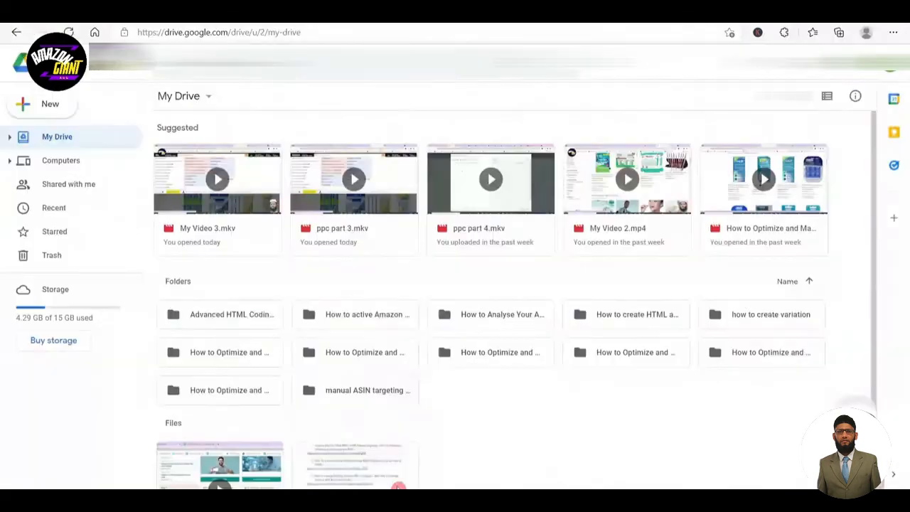
- Switch to Microsoft Edge and open amazon.com in a new tab
key(ctrl+t)
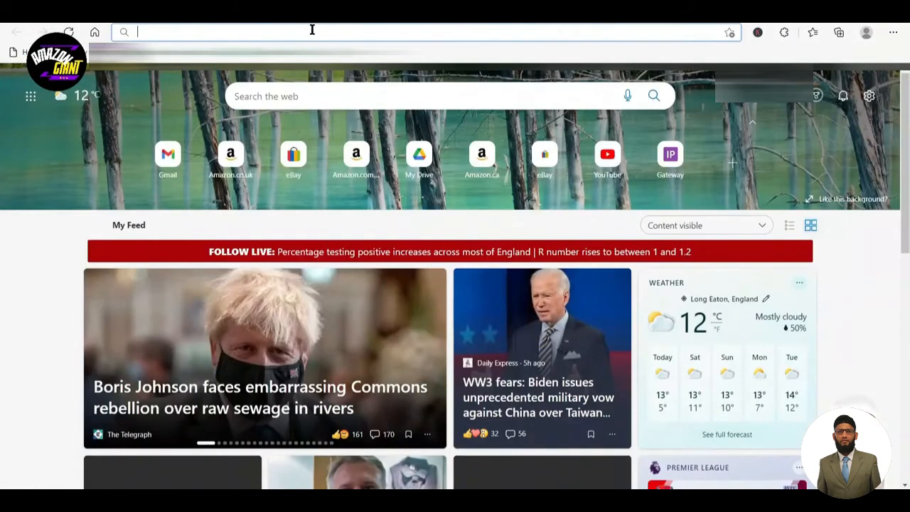
text(amaz)
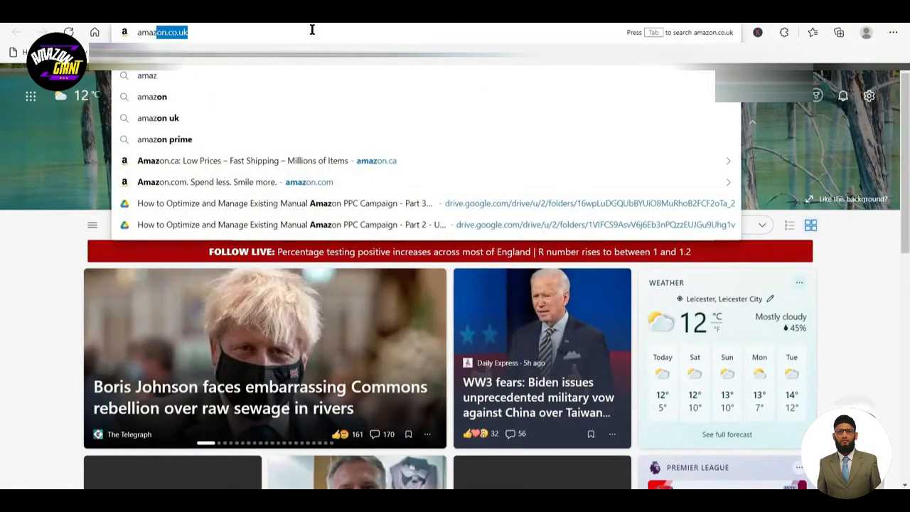
text(on.com)
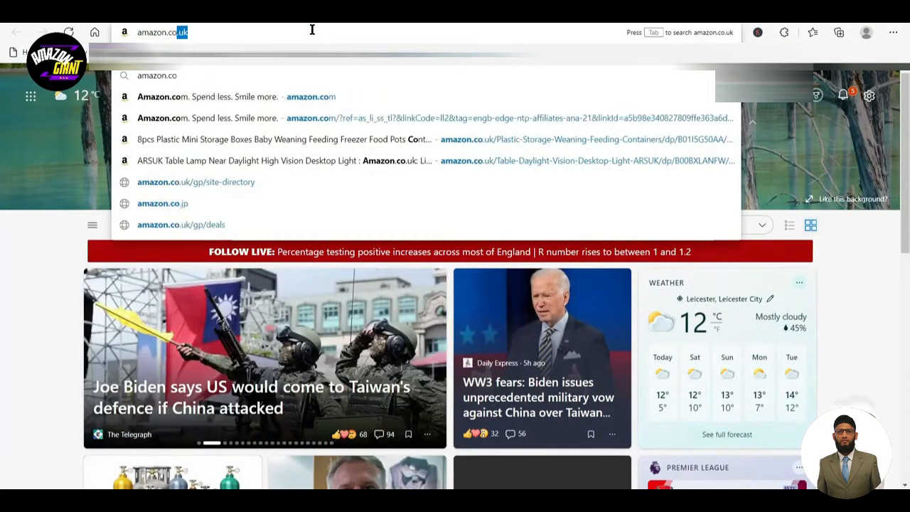
key(Return)
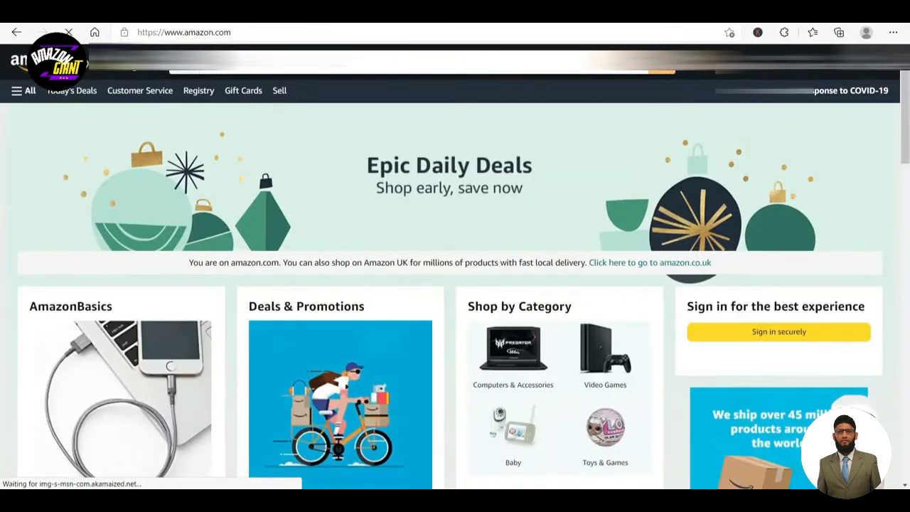
- Enter "tartar remover" in the store search, choose the suggestion "tartar remover for teeth" and look through the product results
key(ctrl+v)
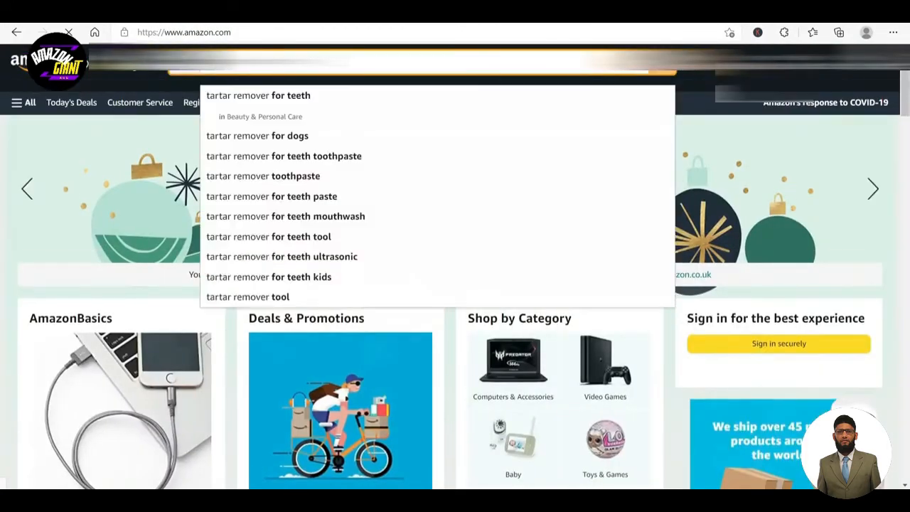
click(294, 101)
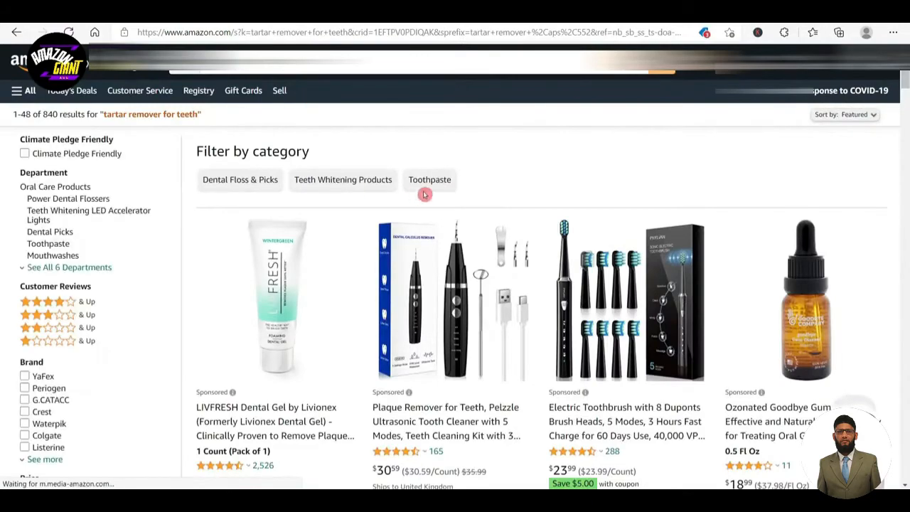
scroll(420, 229, down, 12)
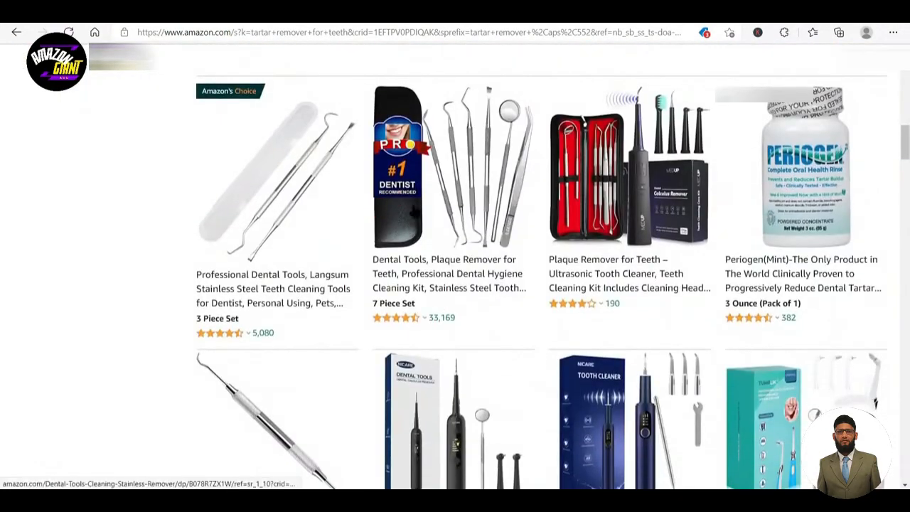
scroll(410, 229, up, 6)
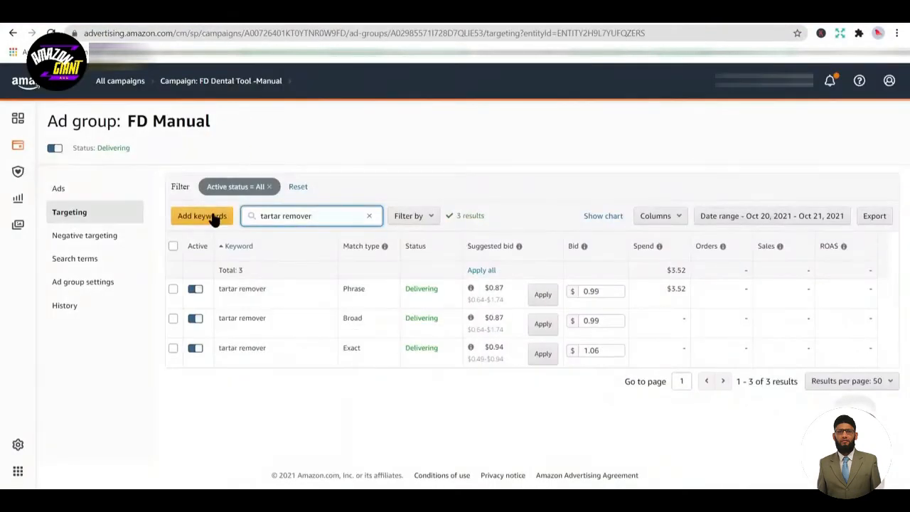
- Start adding keywords to the FD Manual ad group as an entered list with exact match only, containing "tartar remover"
click(213, 219)
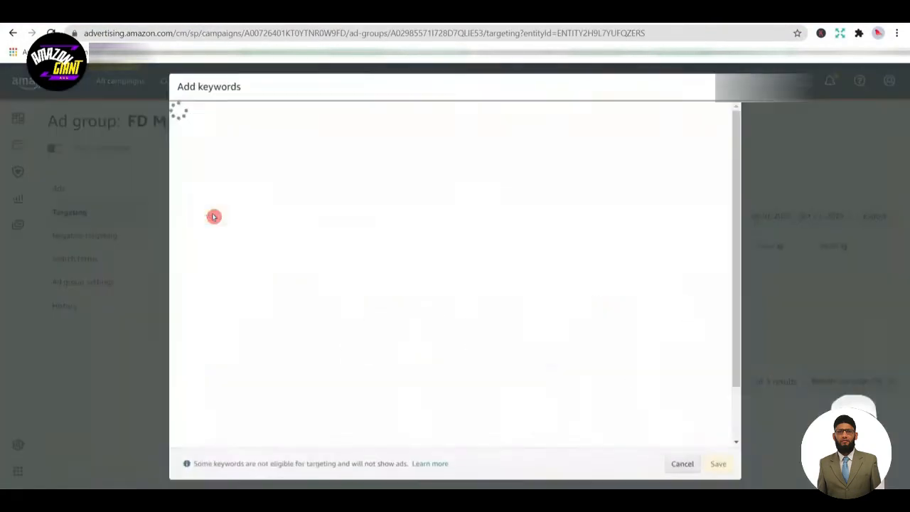
click(231, 169)
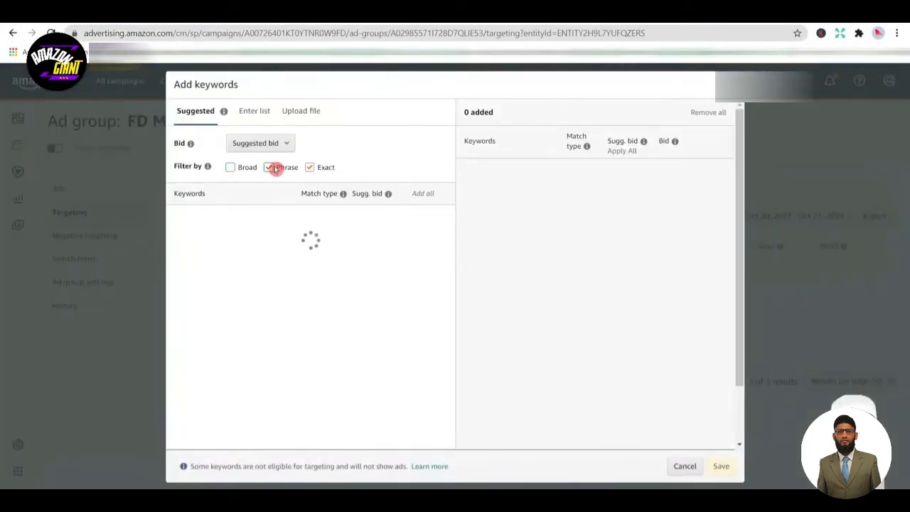
click(269, 168)
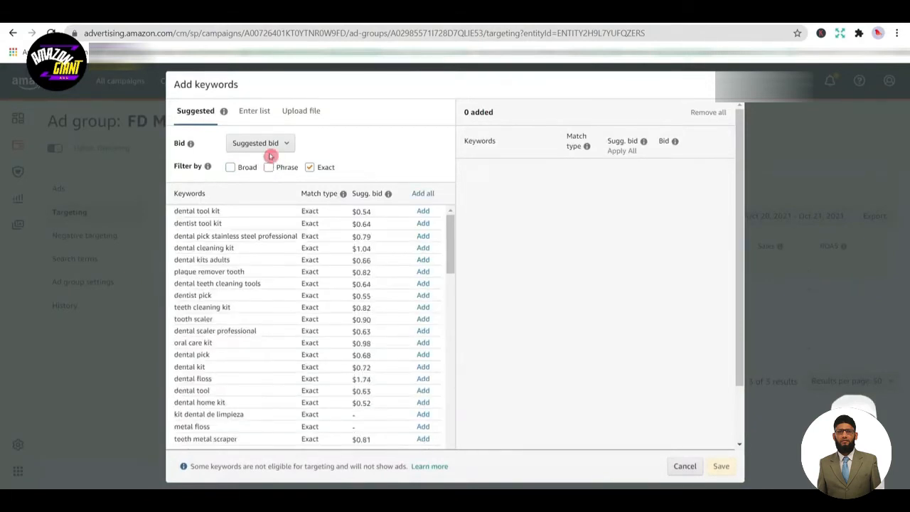
click(259, 116)
click(270, 202)
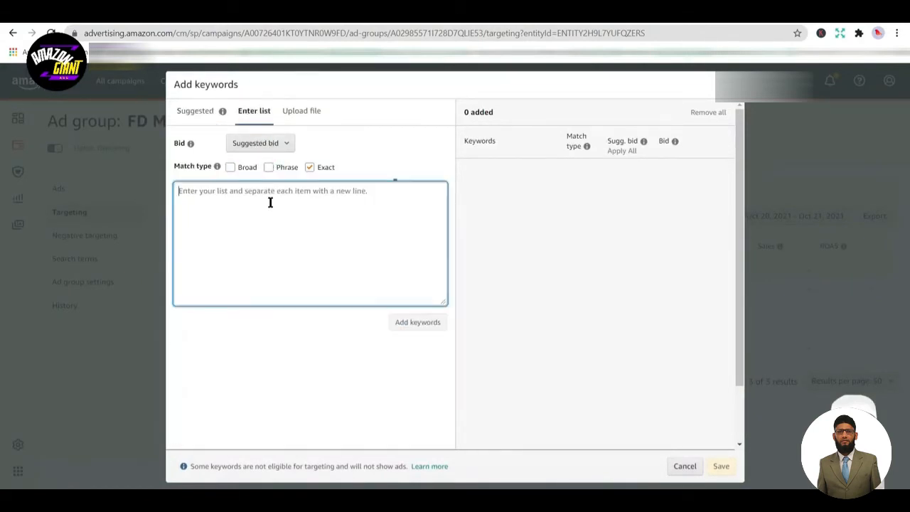
key(ctrl+v)
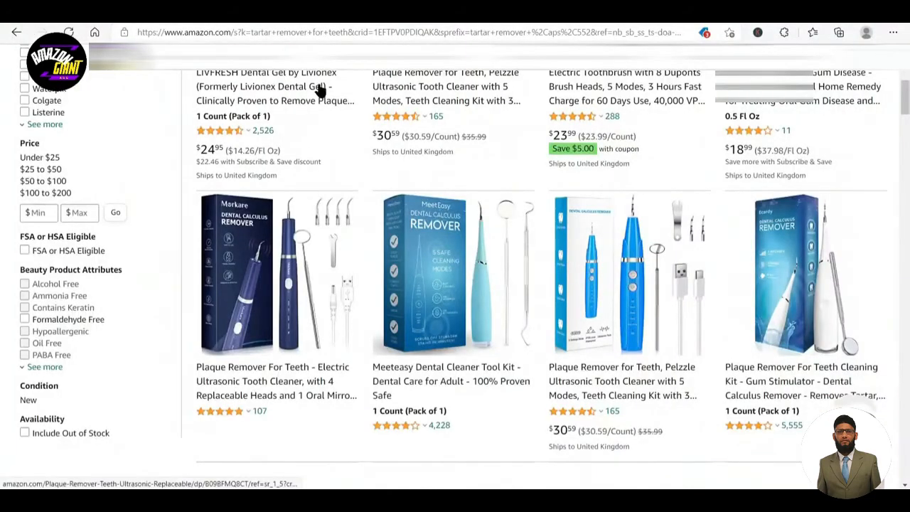
- Revisit the Amazon search for "tartar remover for teeth" and replace the keyword list entry with that phrase
scroll(319, 90, up, 5)
click(321, 62)
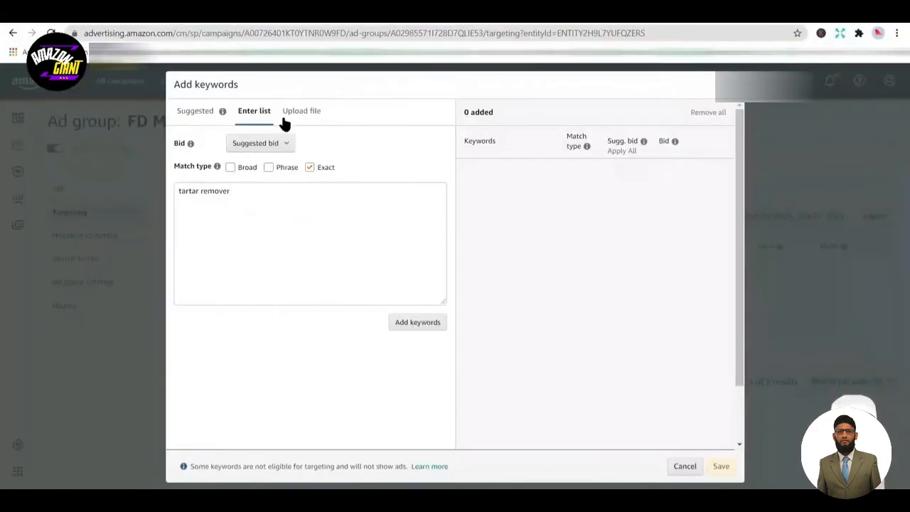
click(262, 193)
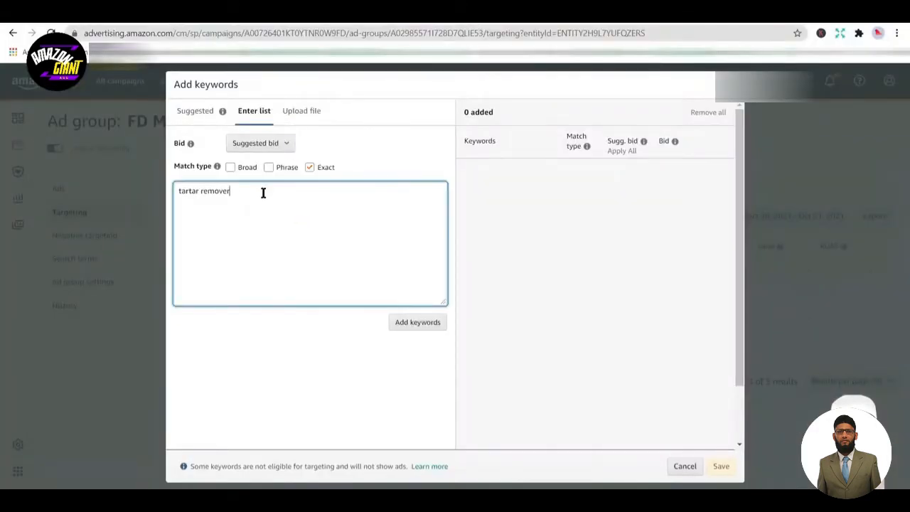
key(ctrl+a)
text(tartar remover for teeth)
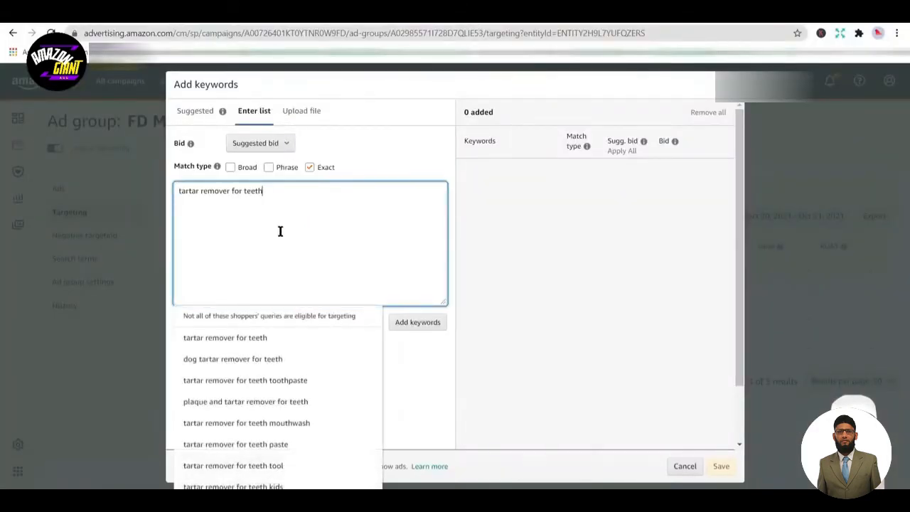
scroll(323, 293, down, 1)
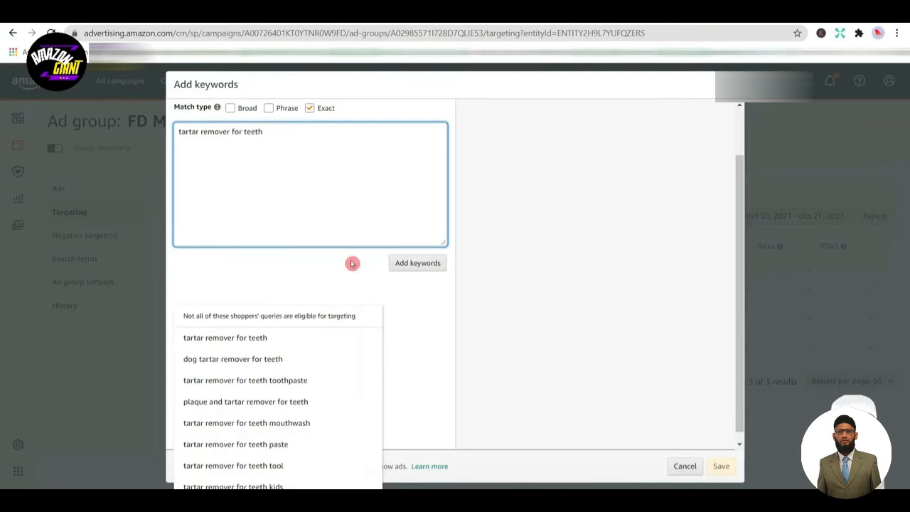
- Append "tartar remover for teeth tool" and "tartar remover for teeth kit" to the list and add all its keywords as exact match
key(Return)
text(tartar remover for teeth)
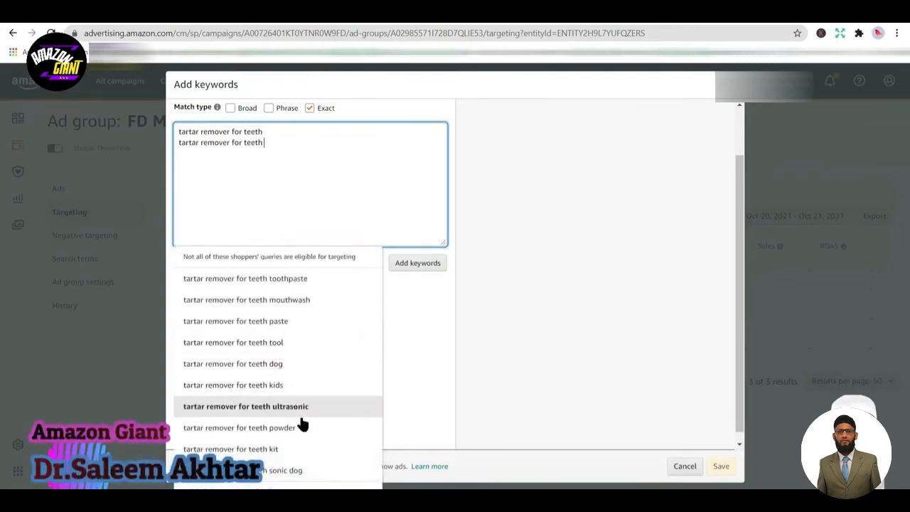
click(320, 341)
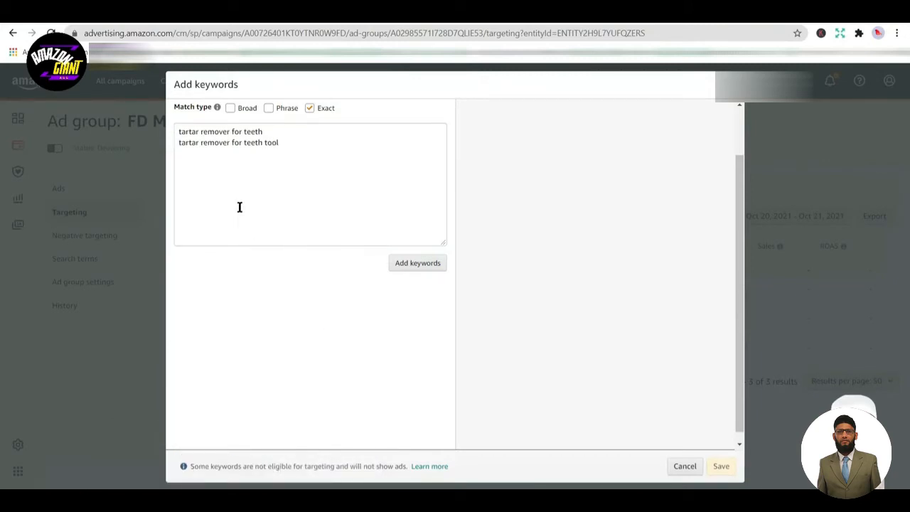
click(230, 164)
text(tartar remover for teeth)
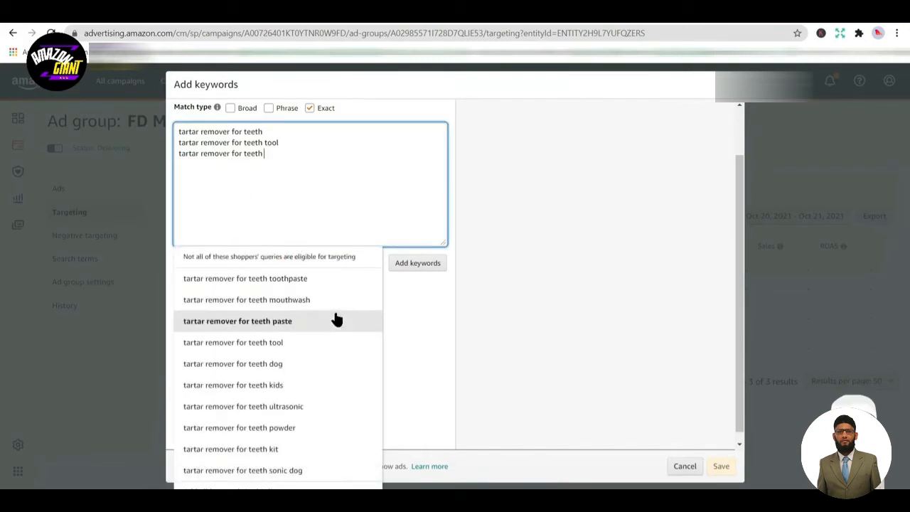
click(304, 450)
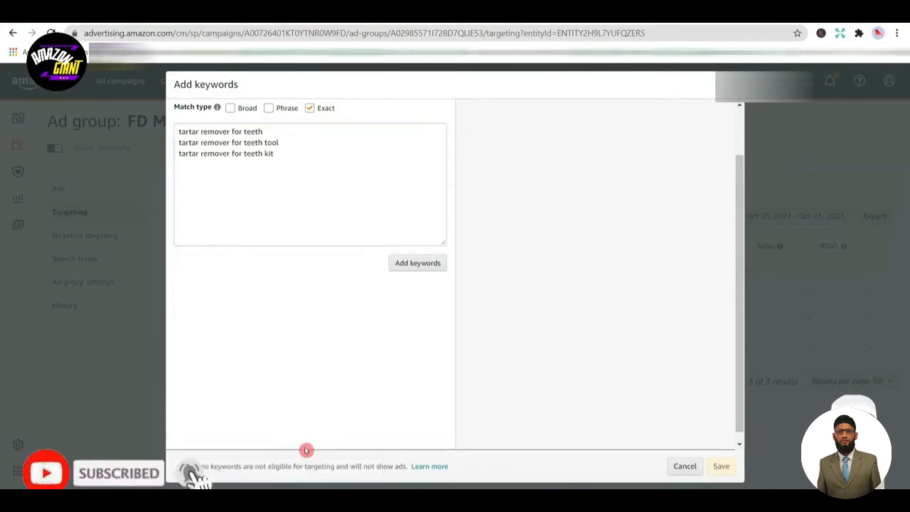
click(425, 266)
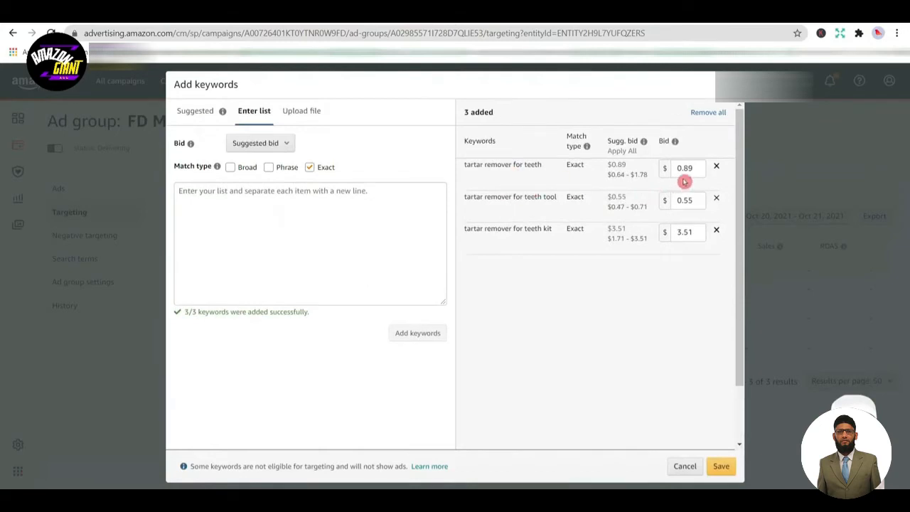
- Check the added keywords' match types and set the bid for "tartar remover for teeth" to $0.99
drag(479, 167, 512, 174)
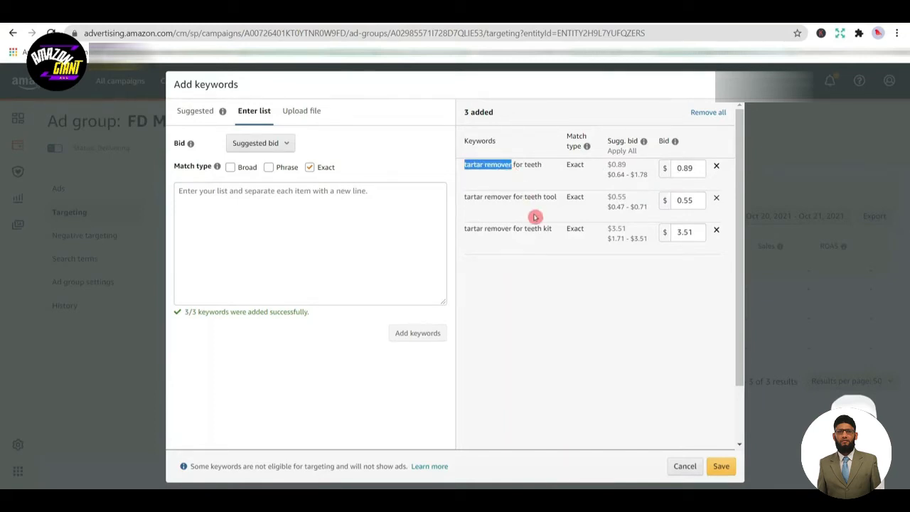
click(539, 209)
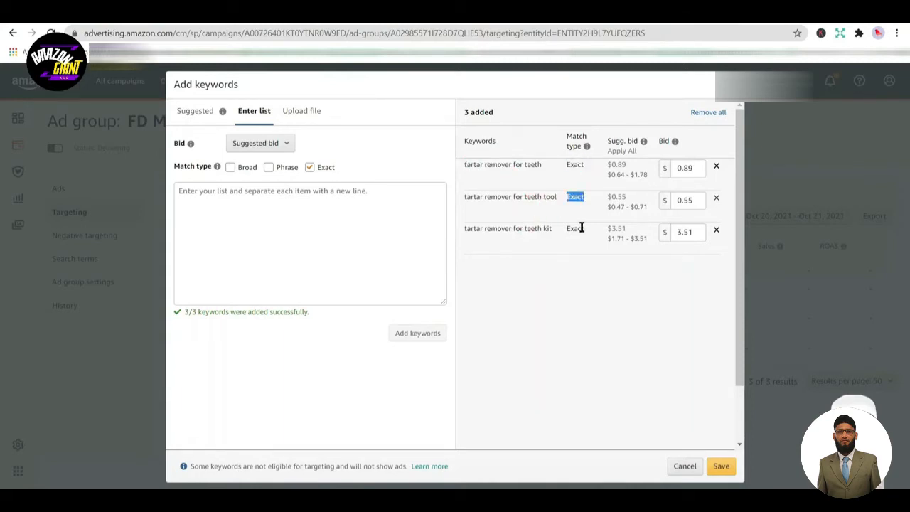
click(692, 170)
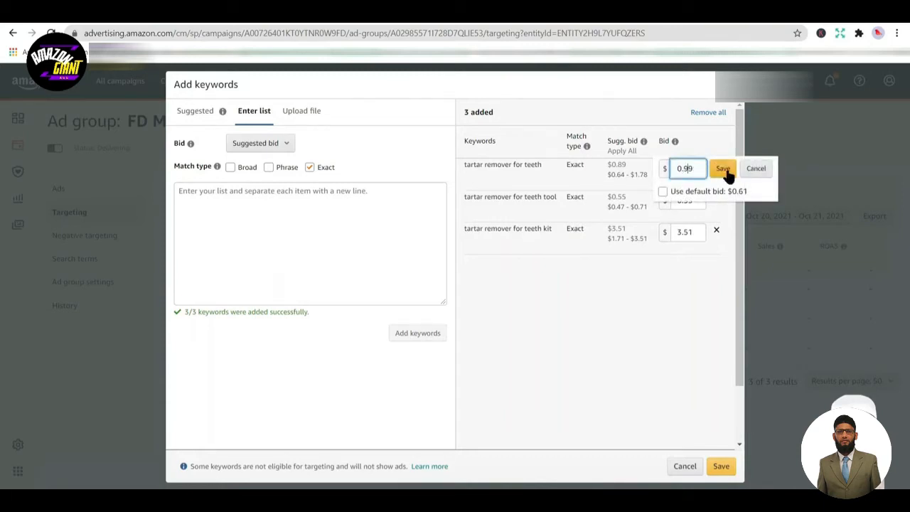
click(724, 169)
- Set the bid for "tartar remover for teeth tool" to $0.65 and check the bid for "tartar remover for teeth kit"
click(701, 202)
click(702, 202)
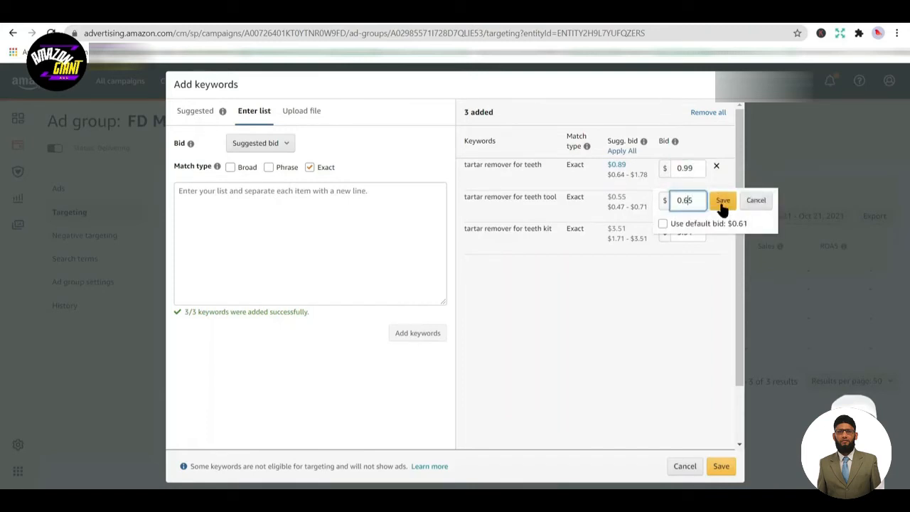
click(723, 201)
click(697, 233)
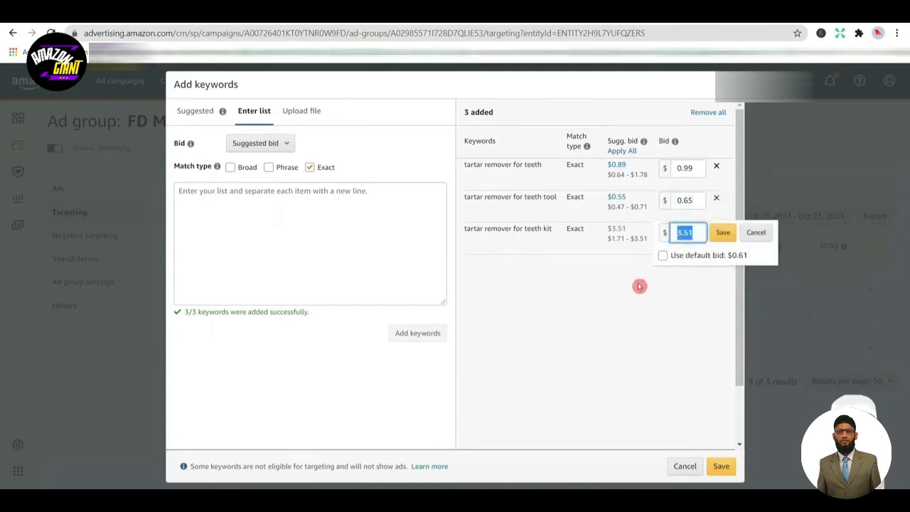
click(639, 285)
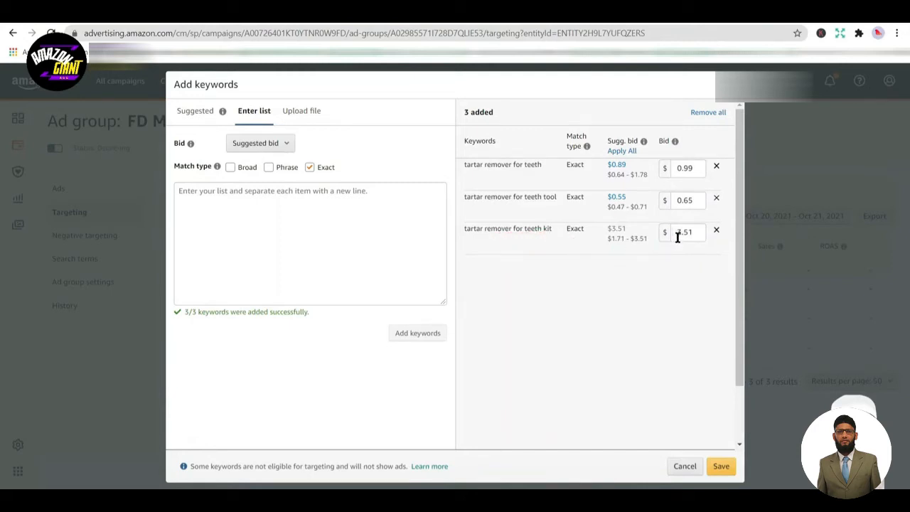
- Remove "tartar remover for teeth kit" from the added keywords and save the remaining two to the ad group
drag(676, 232, 701, 246)
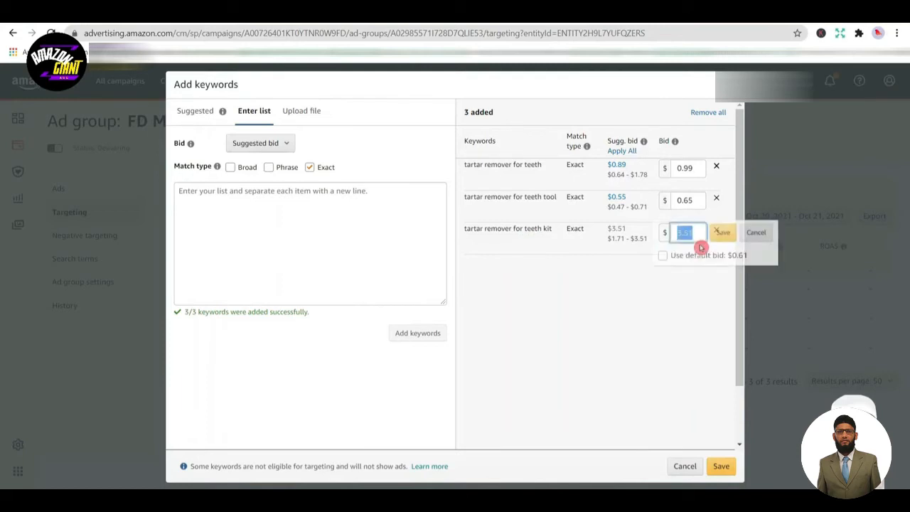
click(705, 280)
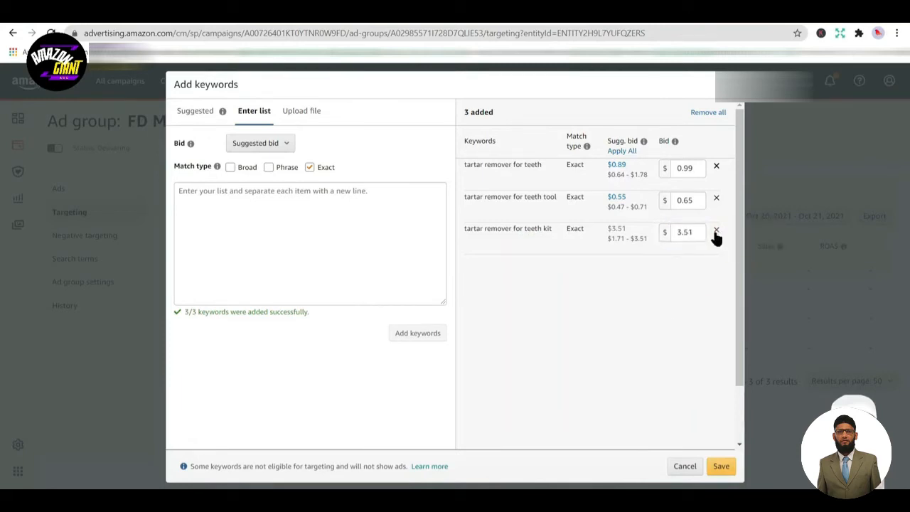
click(716, 234)
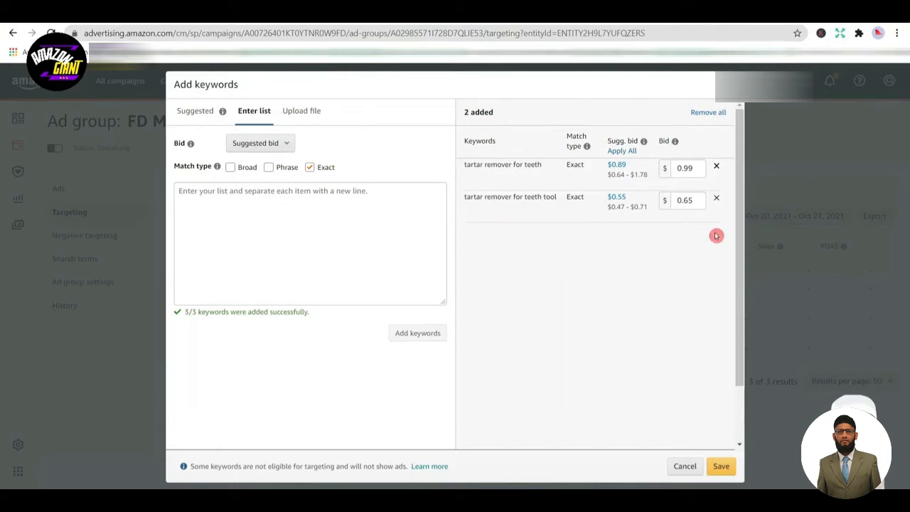
click(721, 464)
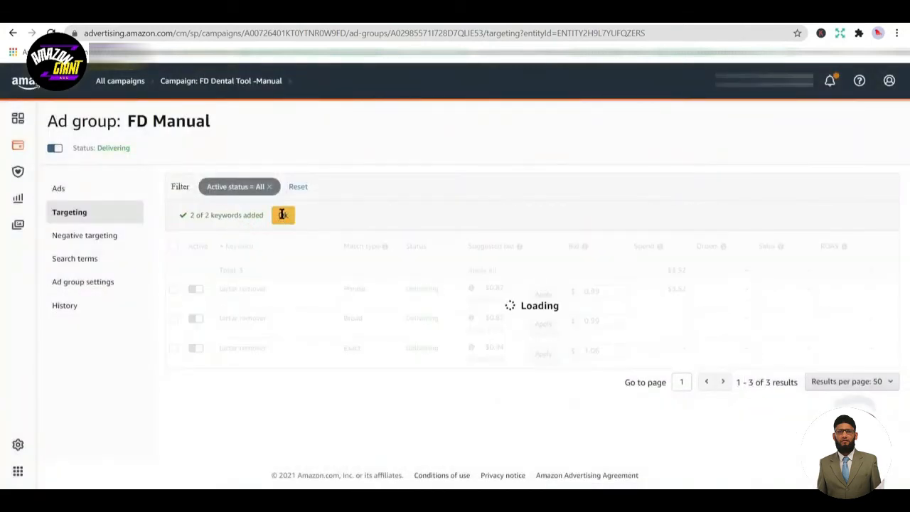
click(282, 214)
- Review all keywords in the FD Manual ad group and copy the broad-match keyword "dental pick"
click(368, 215)
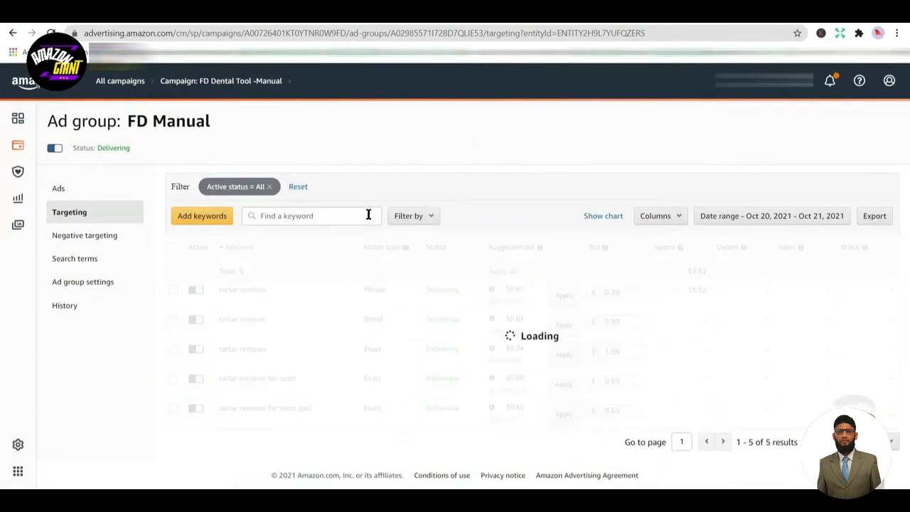
scroll(902, 245, down, 1)
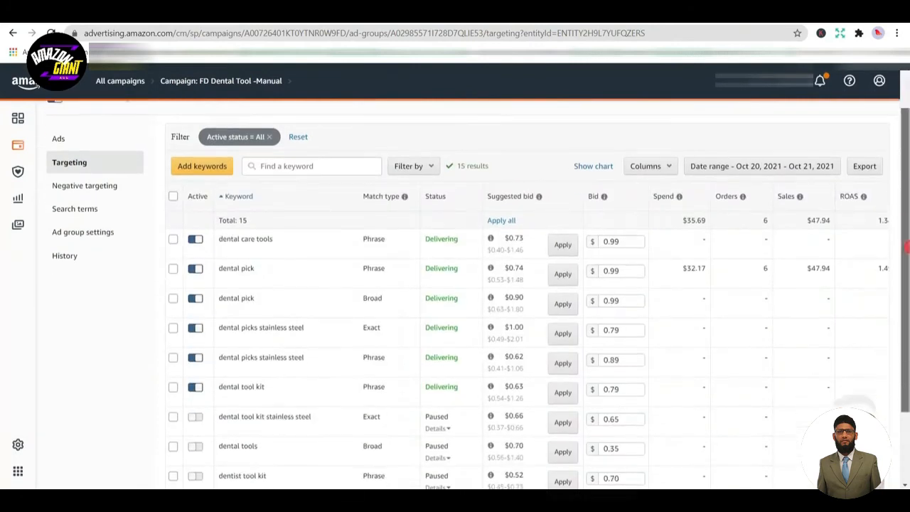
scroll(504, 319, down, 1)
scroll(305, 324, down, 5)
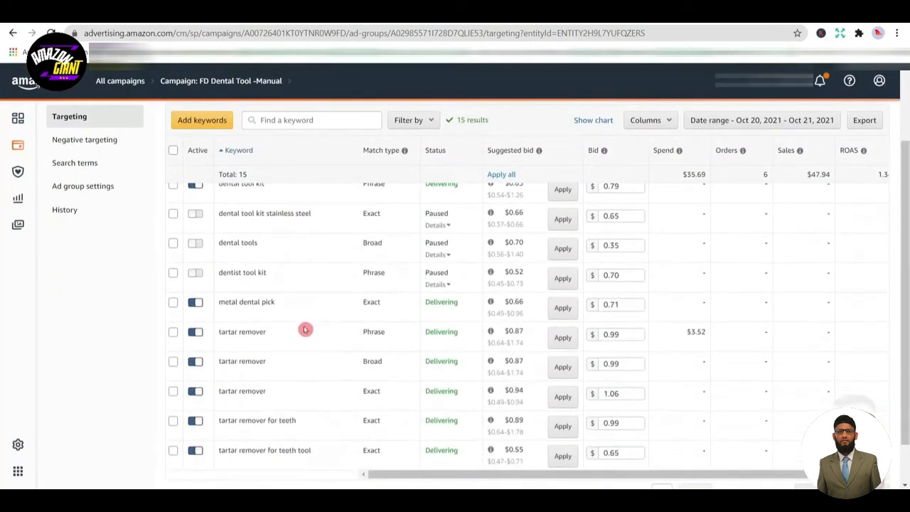
scroll(323, 383, up, 8)
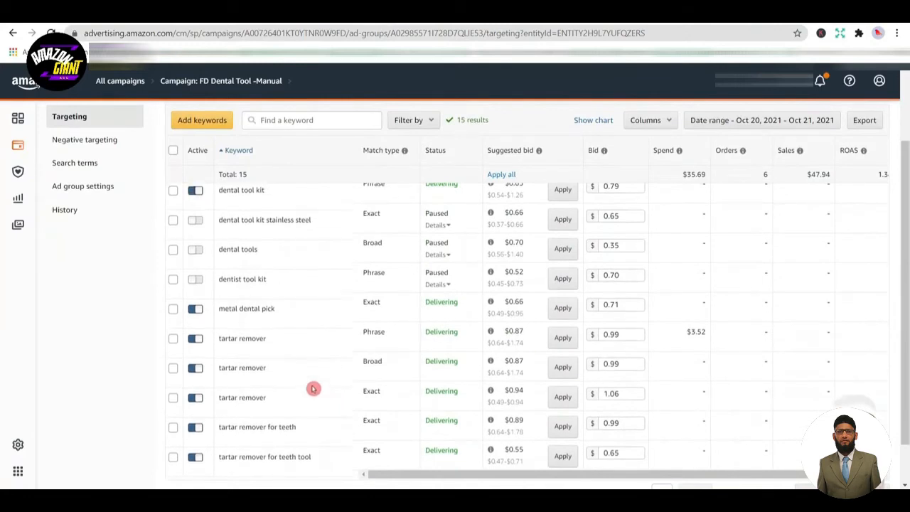
scroll(401, 342, down, 1)
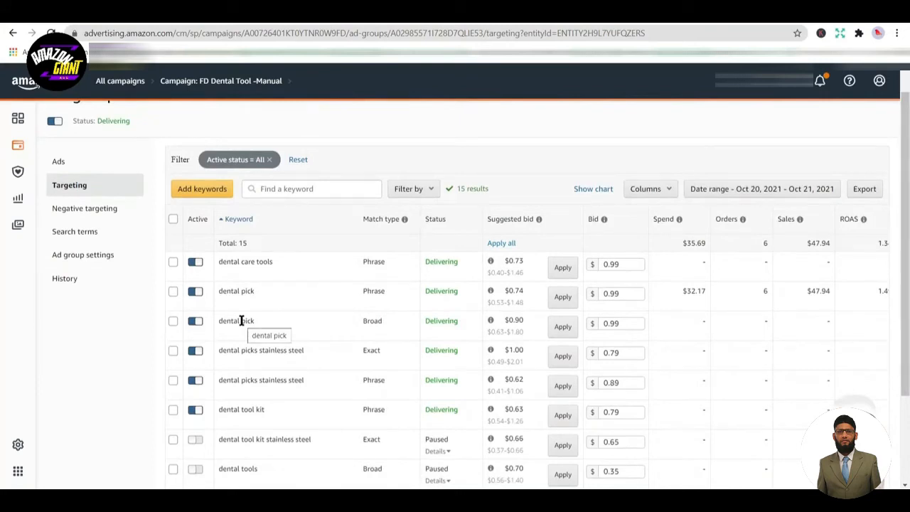
triple_click(249, 328)
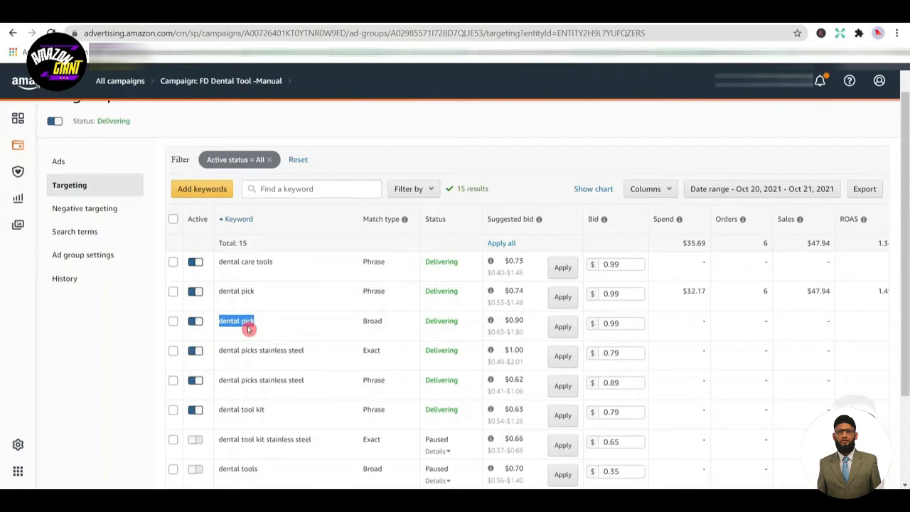
double_click(231, 292)
click(233, 315)
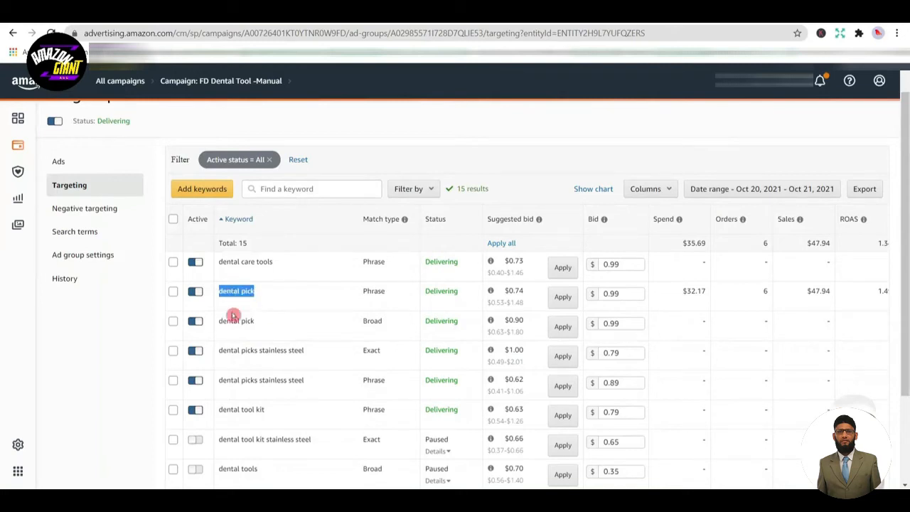
triple_click(227, 322)
key(ctrl+c)
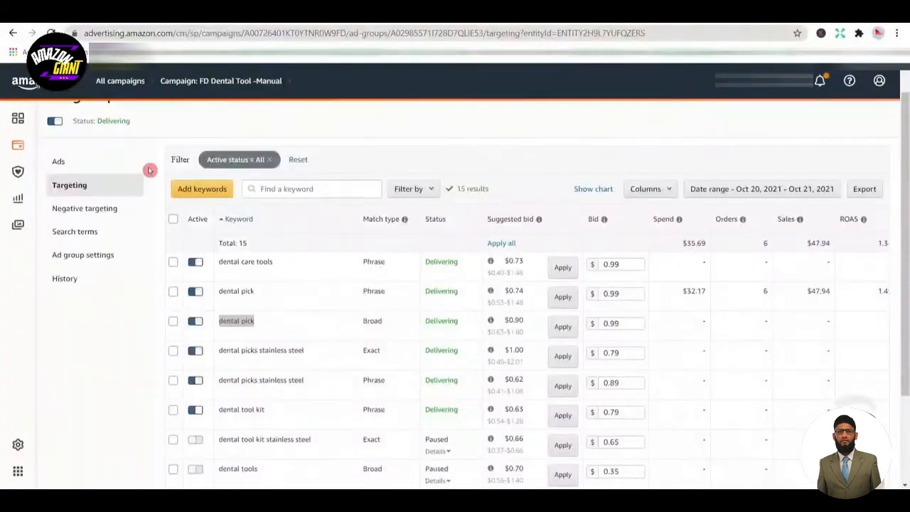
- Start a new keyword list limited to exact match and enter "dental pick tool" as its first entry
click(194, 187)
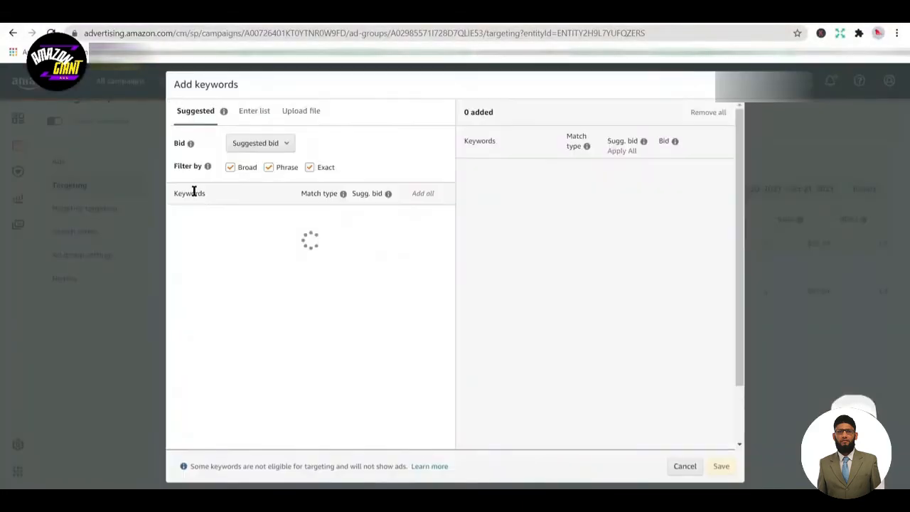
click(242, 167)
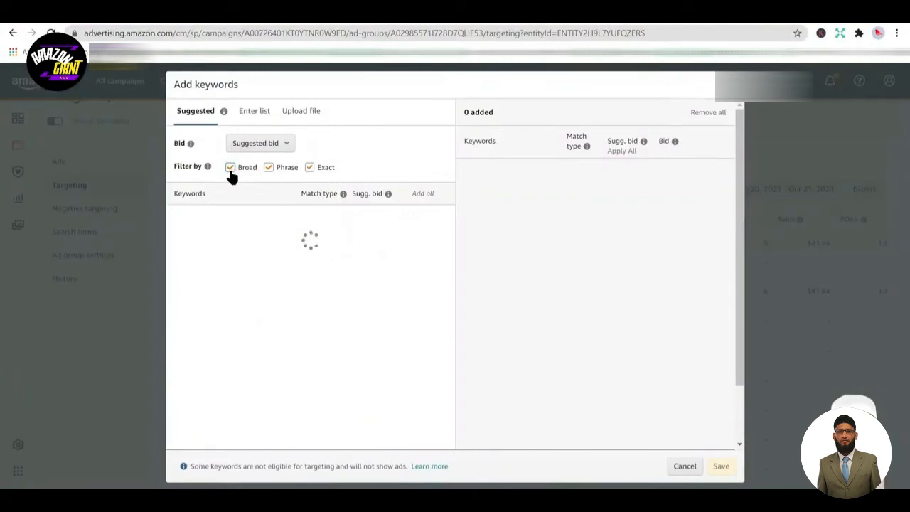
click(269, 167)
click(254, 111)
click(262, 231)
key(ctrl+v)
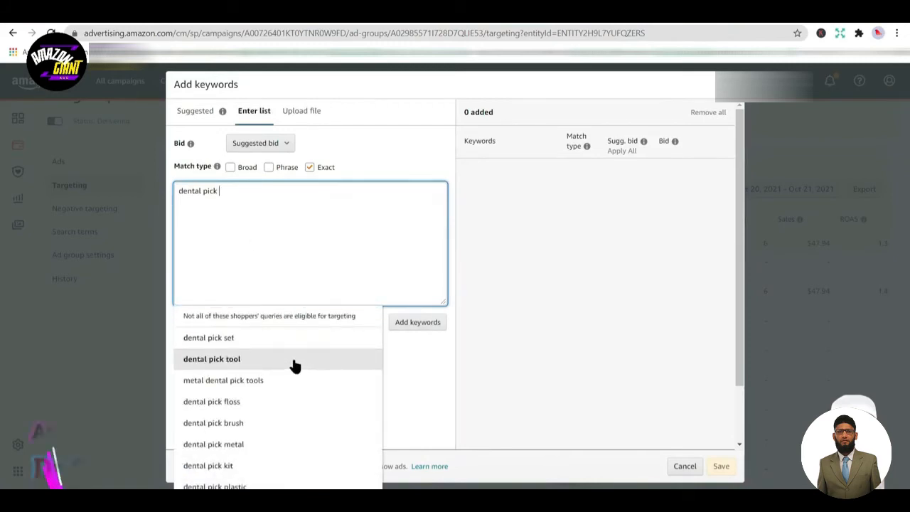
click(295, 361)
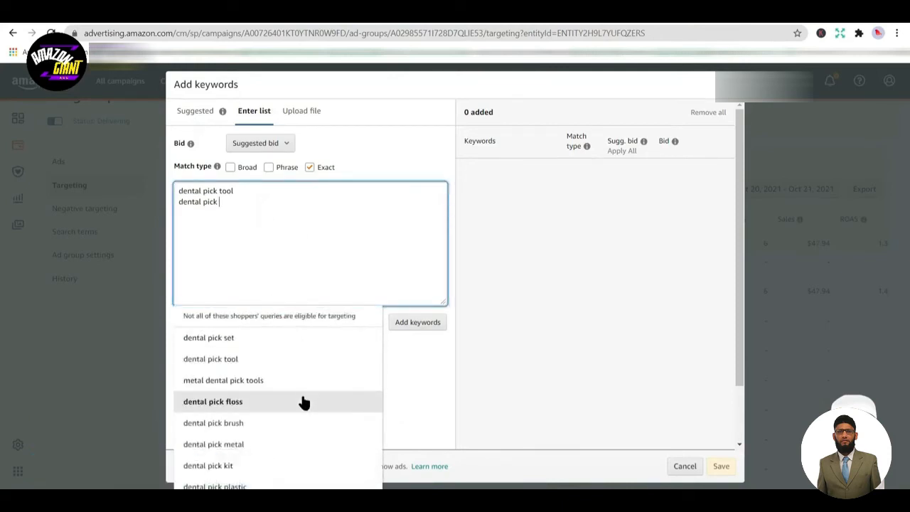
- Append "dental pick floss", "dental pick kit" and "metal dental pick tools" to the keyword list
click(304, 403)
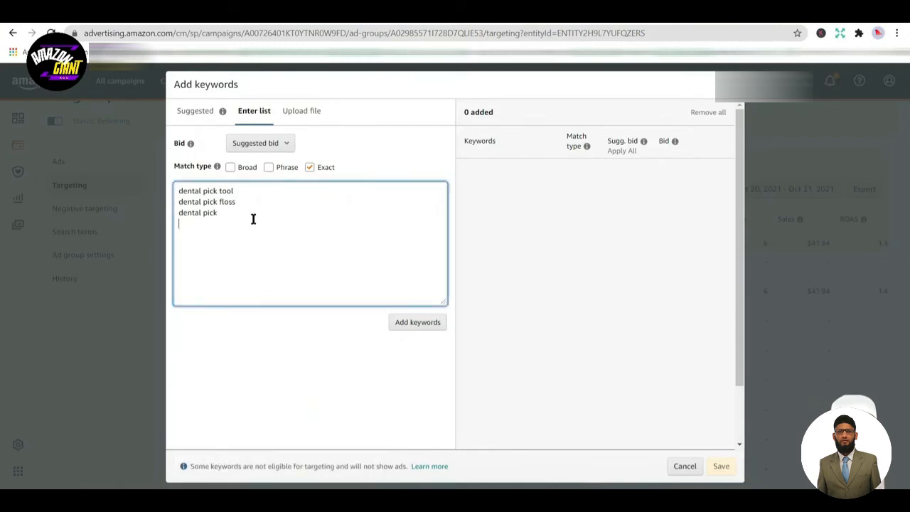
text(dental pick)
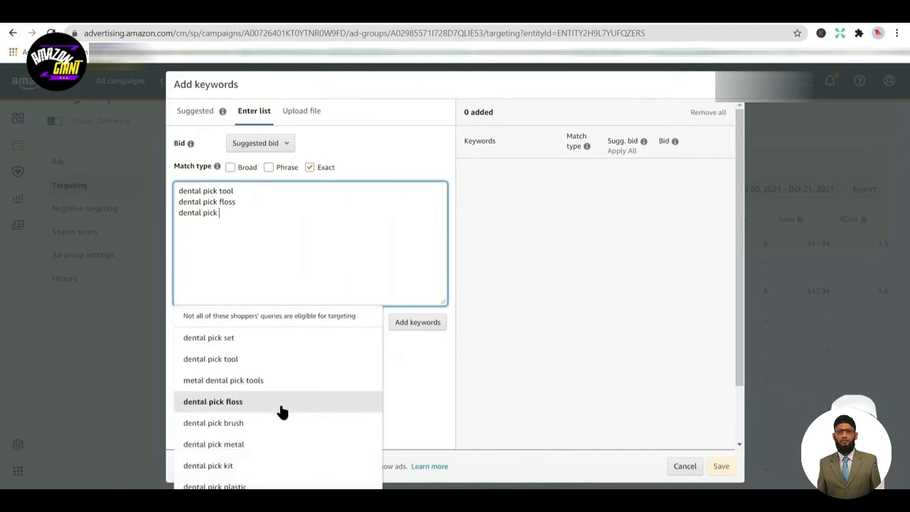
click(247, 465)
click(263, 226)
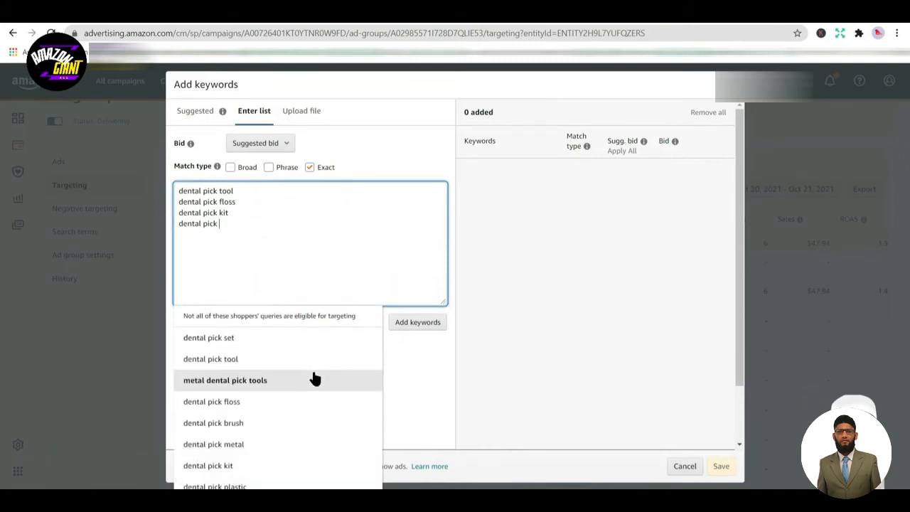
click(315, 378)
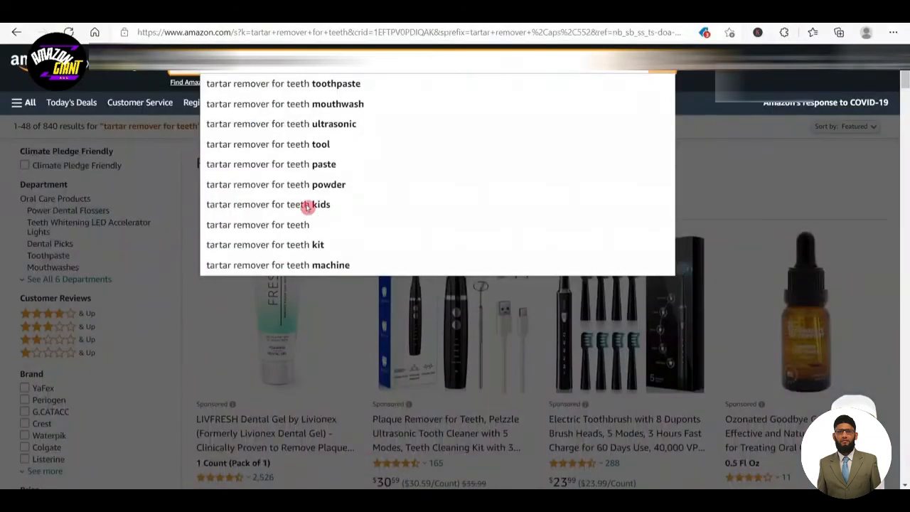
- Switch to the Amazon store, search for "dental picks for teeth cleaning" and examine whether the resulting products are relevant
text(dental p)
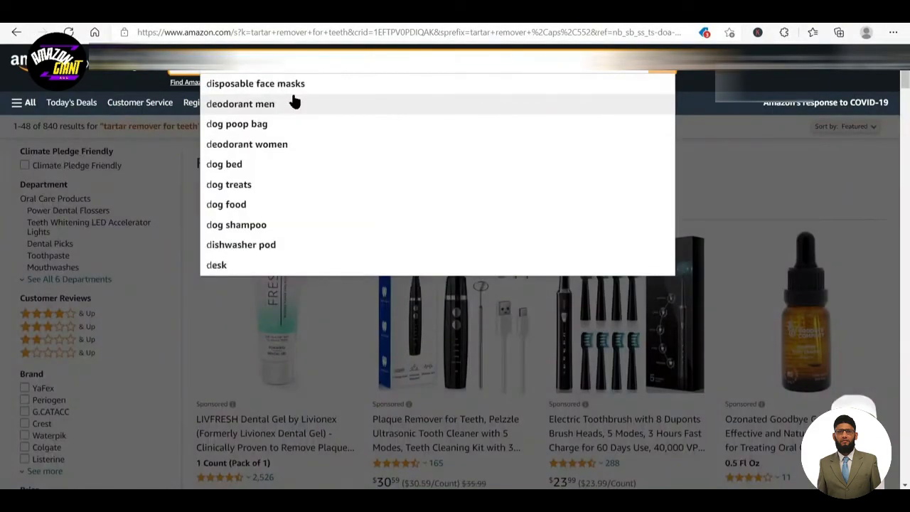
text(ick)
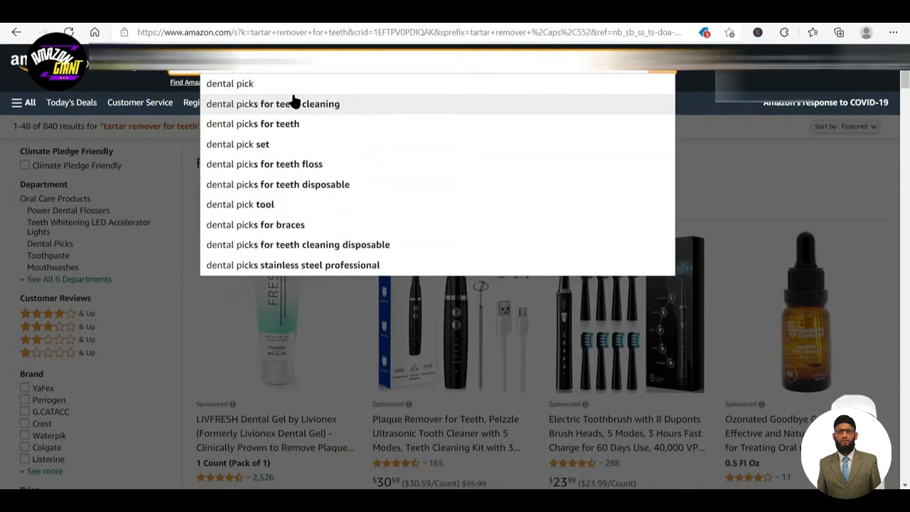
click(341, 105)
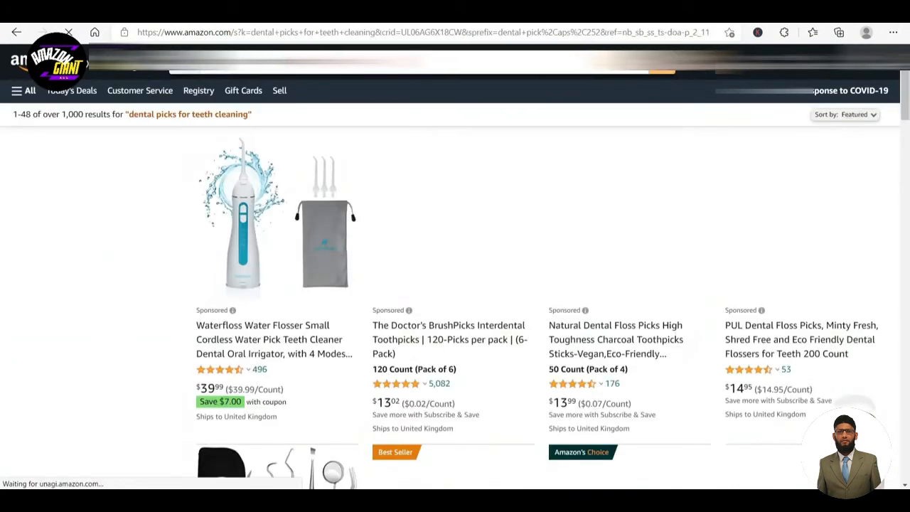
scroll(479, 268, down, 7)
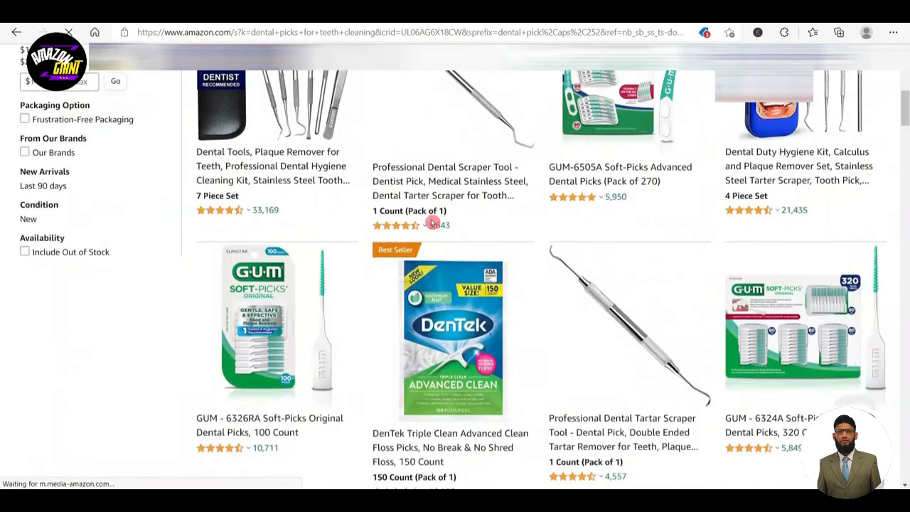
scroll(258, 85, up, 7)
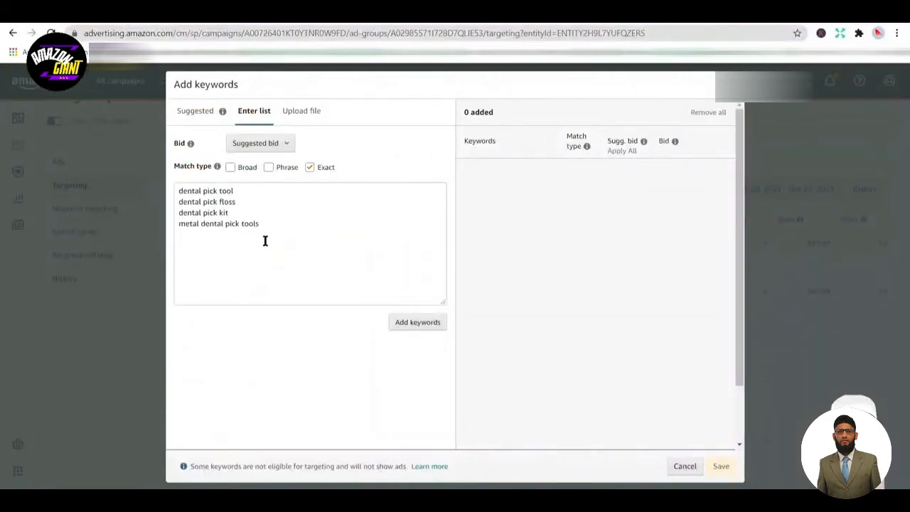
- Return to the ad campaign's keyword list and append "dental picks for teeth cleaning" without a leading space
click(265, 241)
text(dental picks for teeth cleaning)
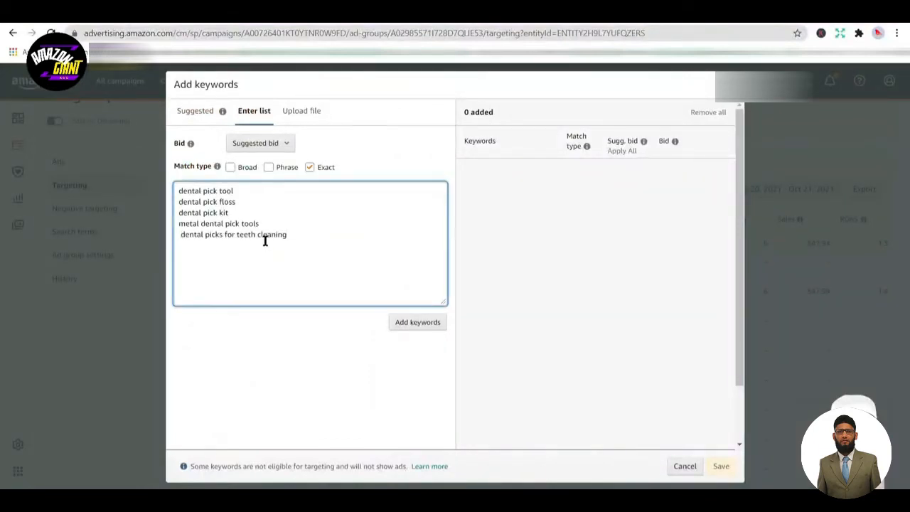
click(183, 234)
key(BackSpace)
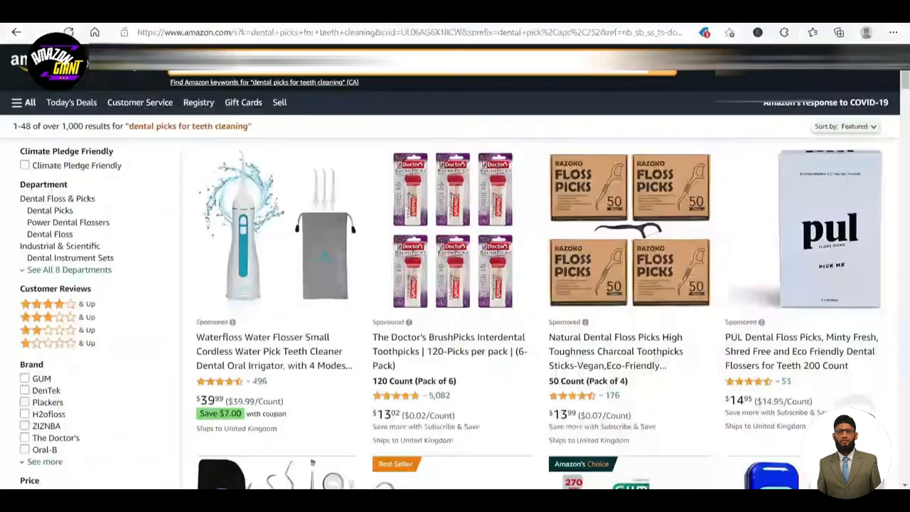
- Shorten the Amazon store search to "dental picks" and search for the suggestion "dental picks stainless steel professional"
click(305, 67)
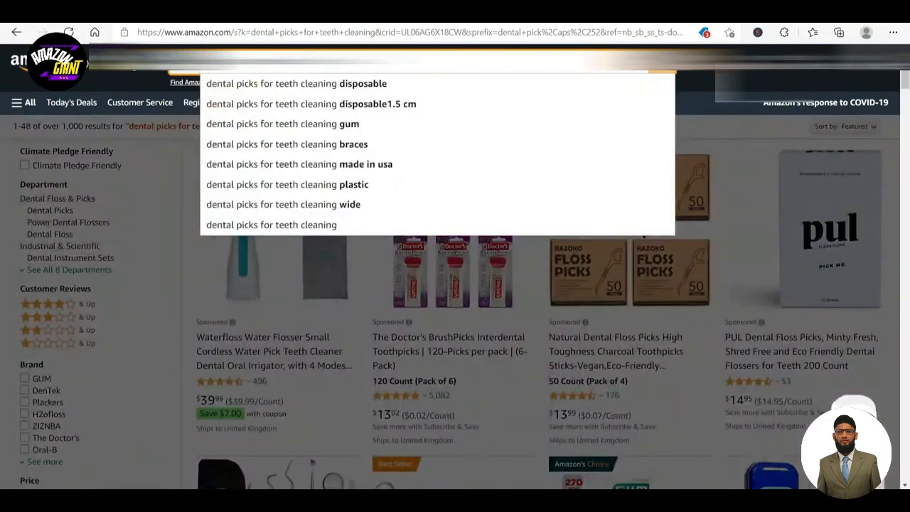
key(BackSpace)
key(BackSpace)
key(BackSpace)
key(BackSpace)
key(BackSpace)
key(BackSpace)
key(BackSpace)
key(BackSpace)
key(BackSpace)
key(BackSpace)
key(BackSpace)
key(BackSpace)
key(BackSpace)
key(BackSpace)
key(BackSpace)
key(BackSpace)
key(BackSpace)
key(BackSpace)
key(BackSpace)
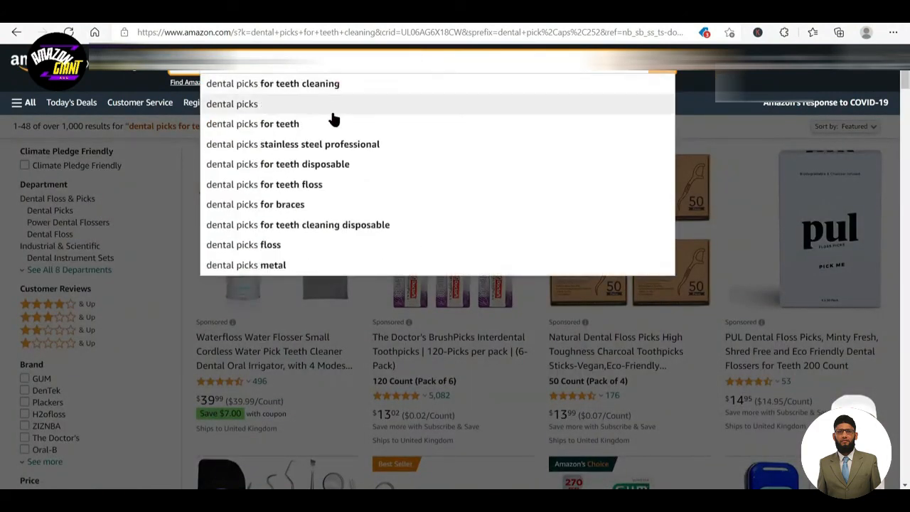
click(342, 152)
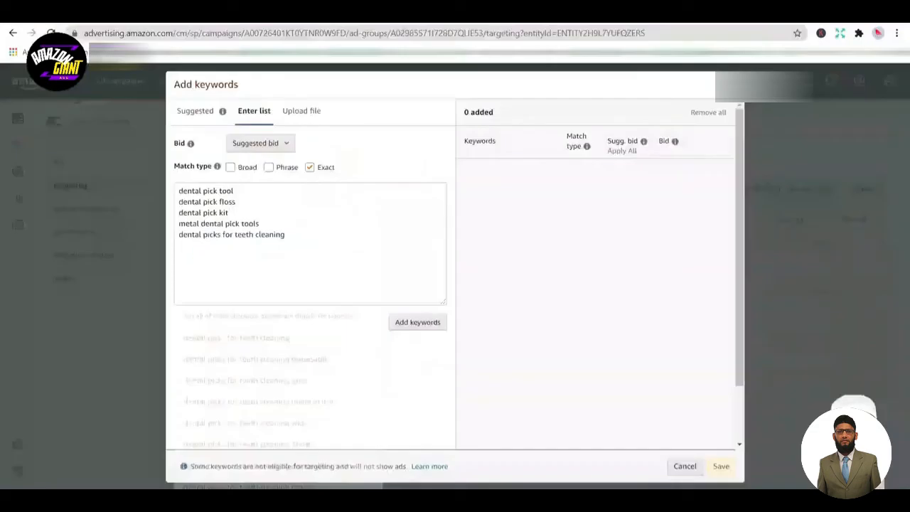
- Append "dental picks stainless steel professional" to the campaign's keyword list and start a new line
click(263, 261)
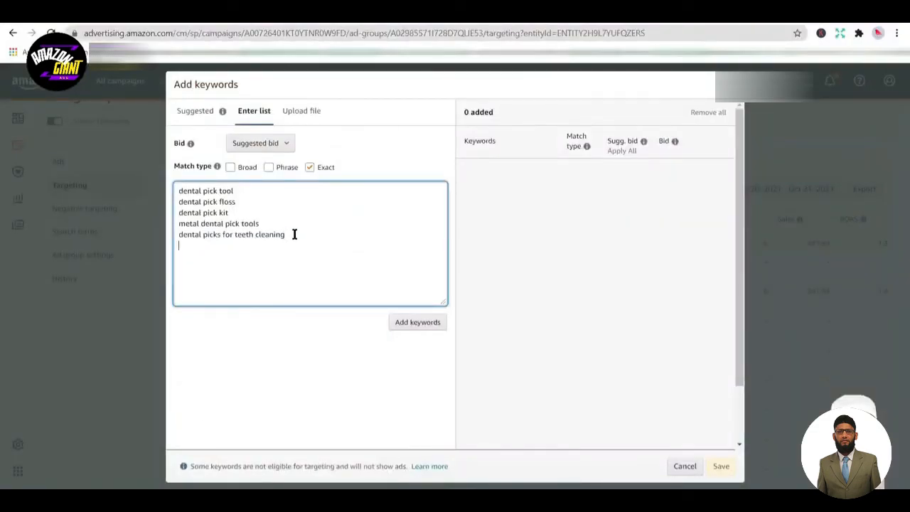
text(dental picks stainless steel professional)
key(Return)
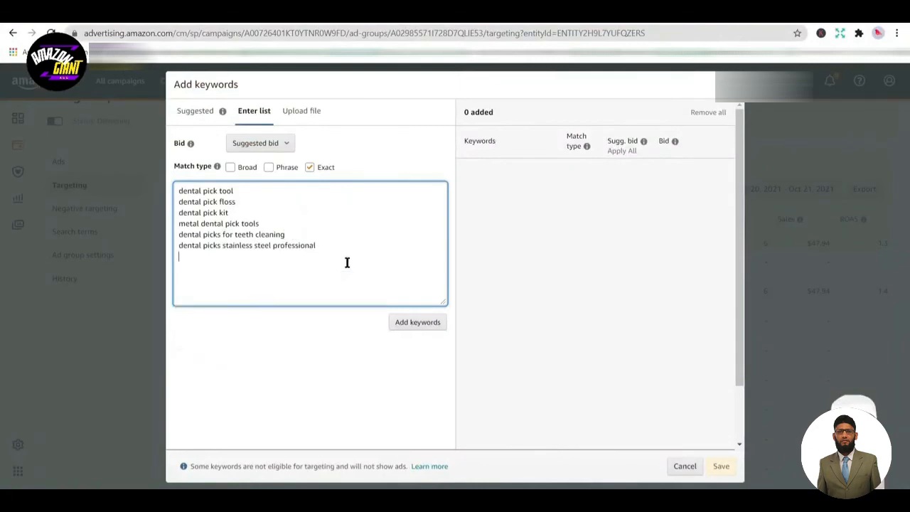
- Switch to the Amazon store and replace the search text with "dental pick" to bring up keyword suggestions
click(408, 411)
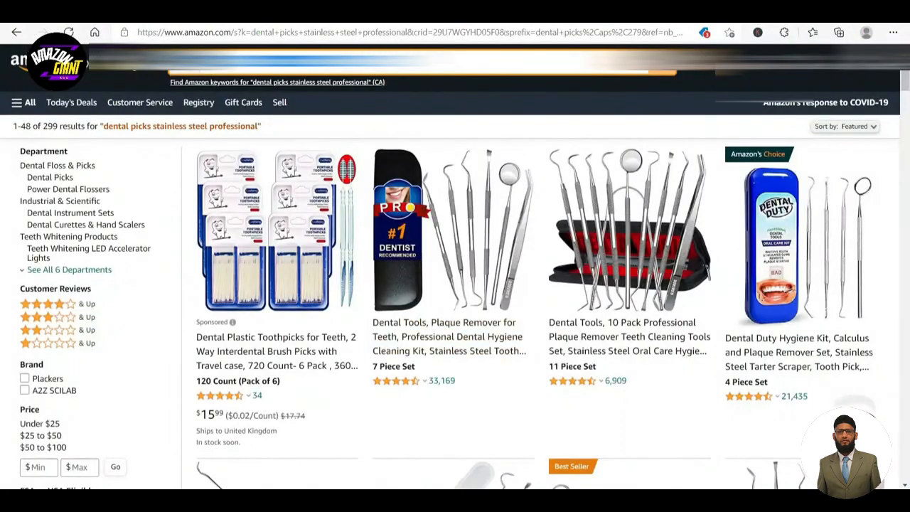
key(BackSpace)
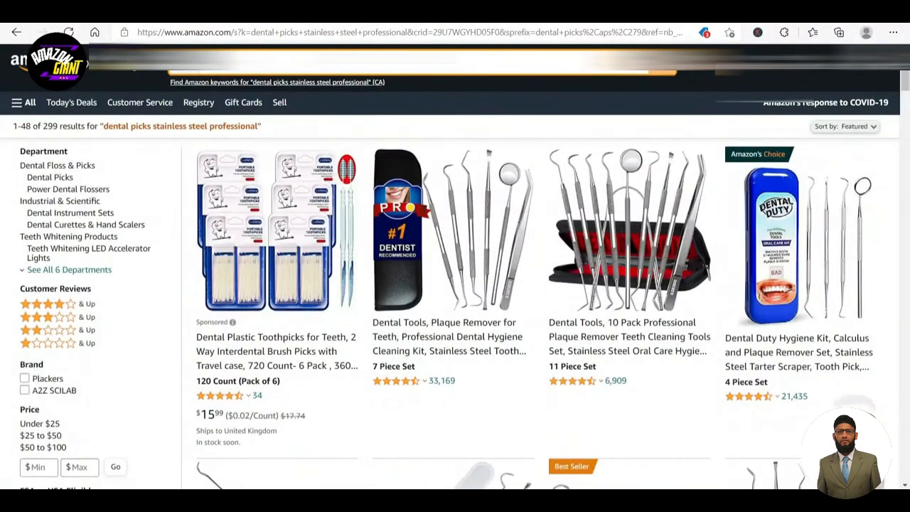
text(dental)
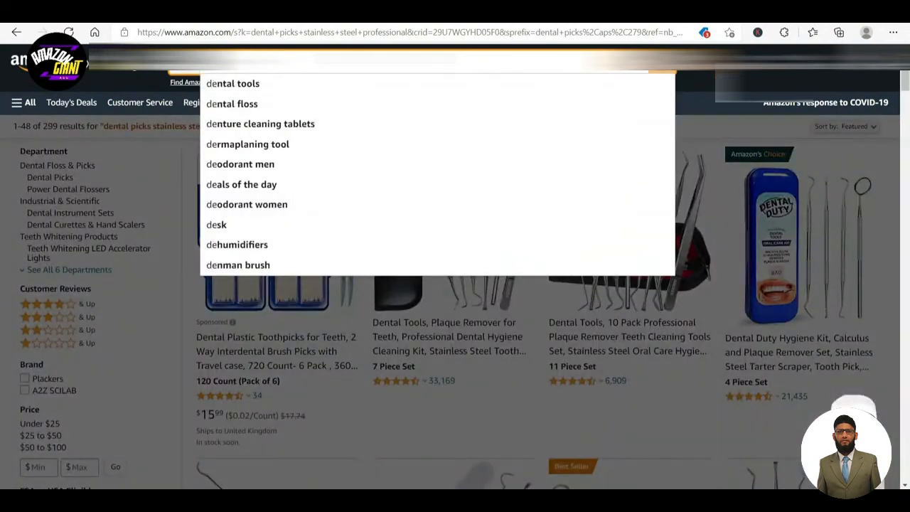
text( 0p)
key(BackSpace)
key(BackSpace)
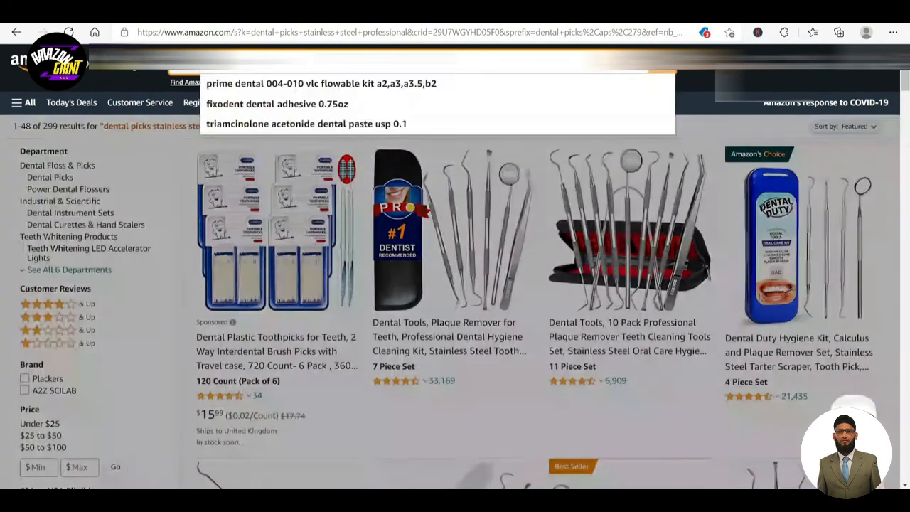
text(pickl)
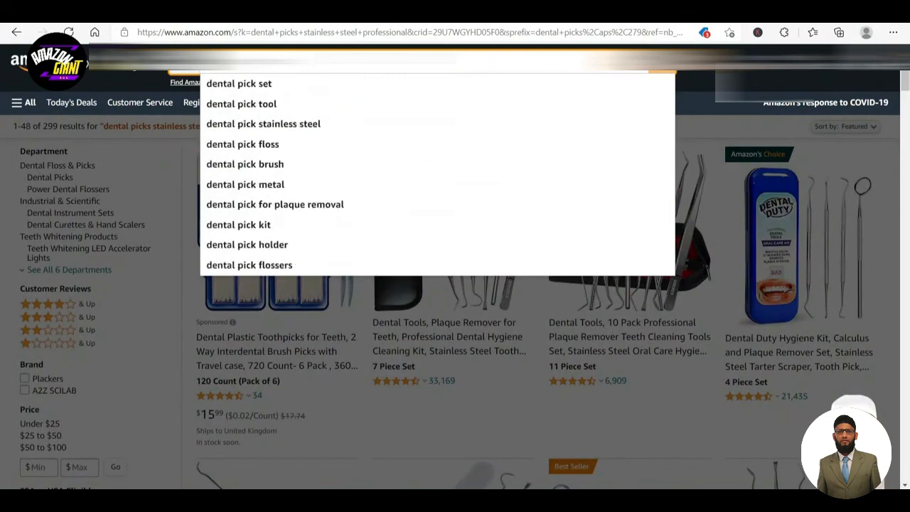
key(BackSpace)
key(BackSpace)
text(k)
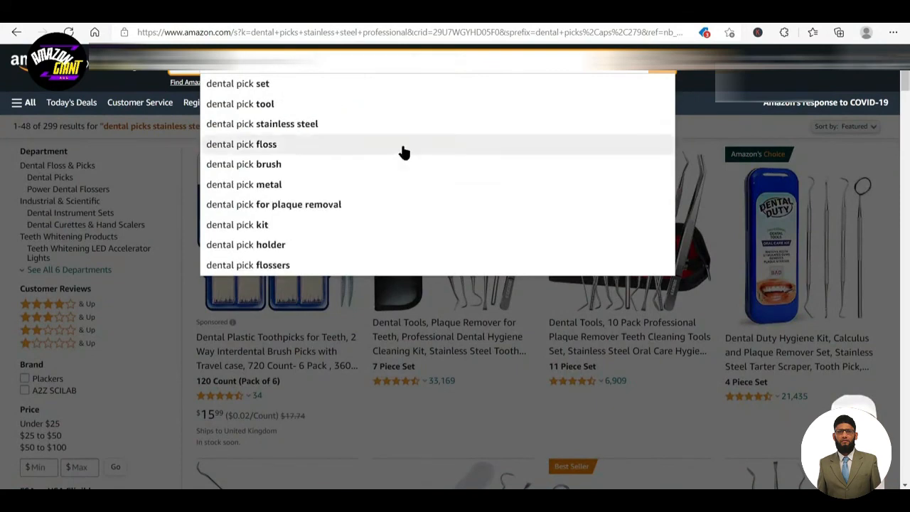
- Search for the suggestion "dental pick for plaque removal" and examine whether the resulting products are relevant
click(357, 203)
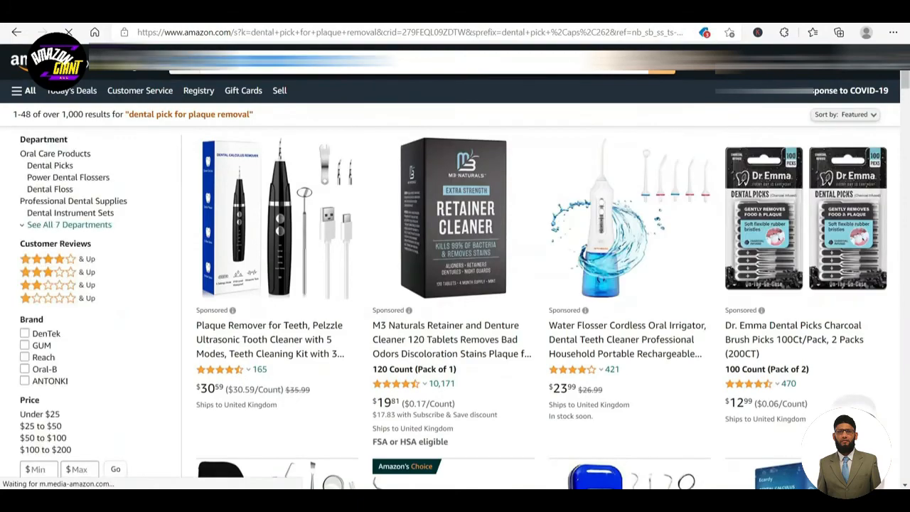
scroll(450, 281, down, 5)
scroll(432, 239, up, 6)
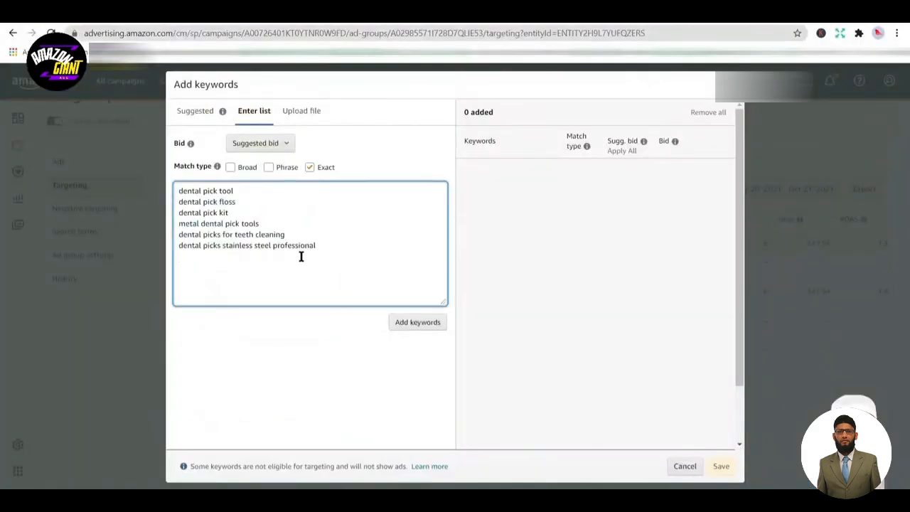
- Append "dental pick for plaque removal" to the campaign's keyword list and add all listed keywords as exact match with suggested bids
text(dental pick for plaque removal)
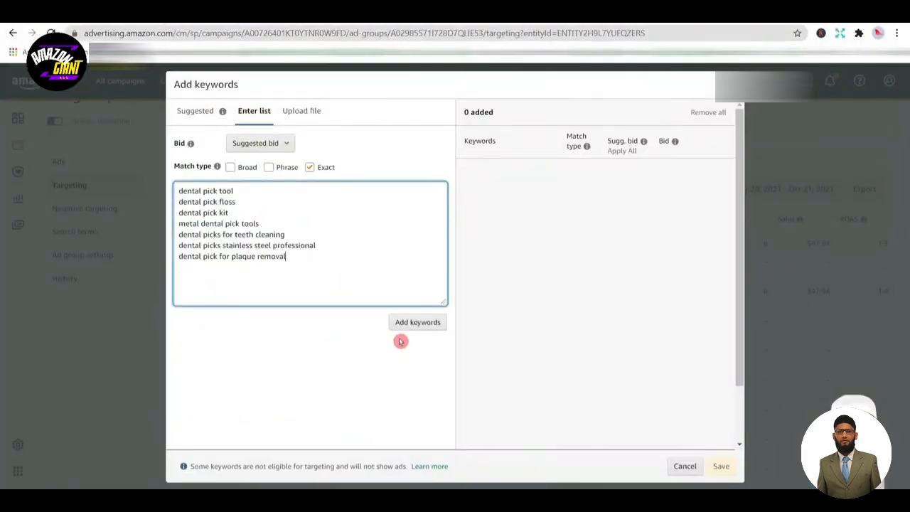
click(408, 322)
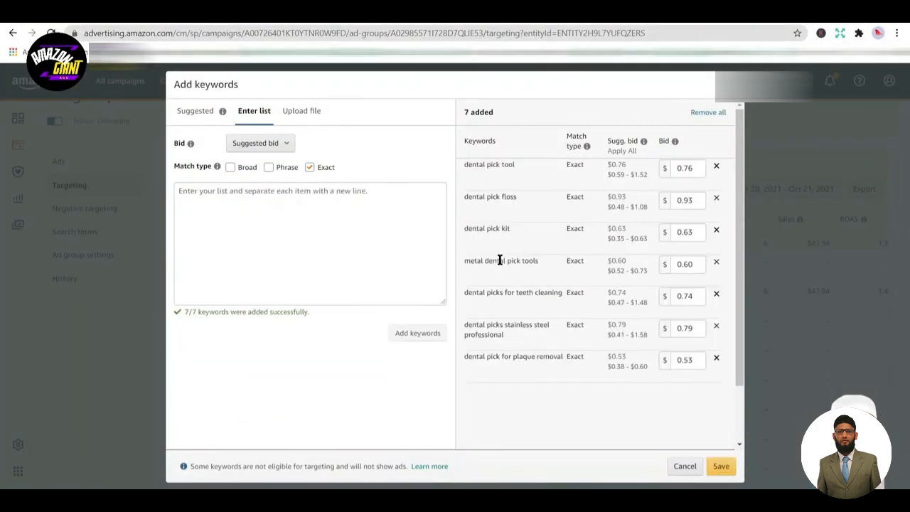
click(686, 171)
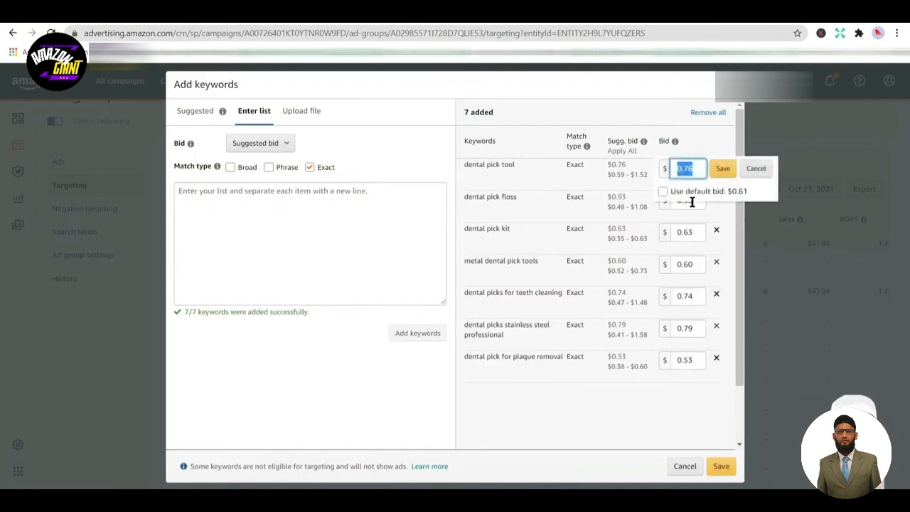
click(692, 202)
click(676, 254)
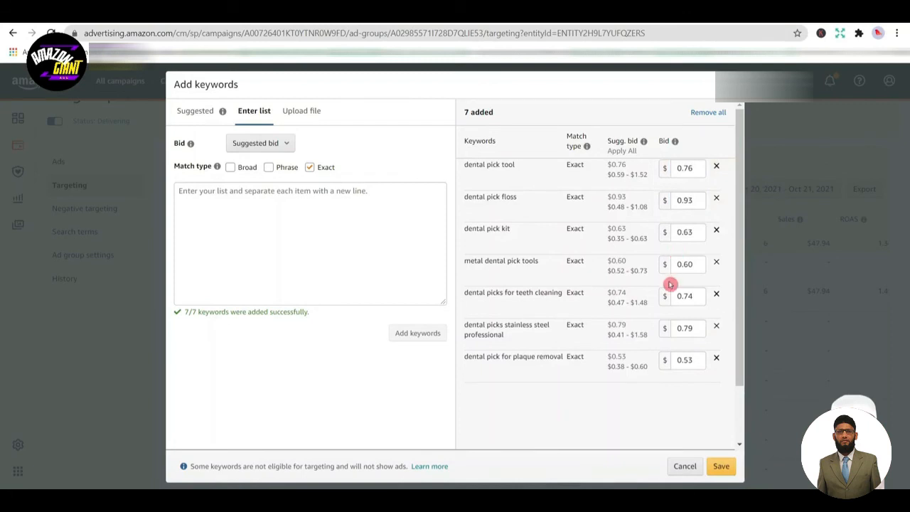
- Save the added dental pick keywords to the ad group and acknowledge the confirmation
click(721, 467)
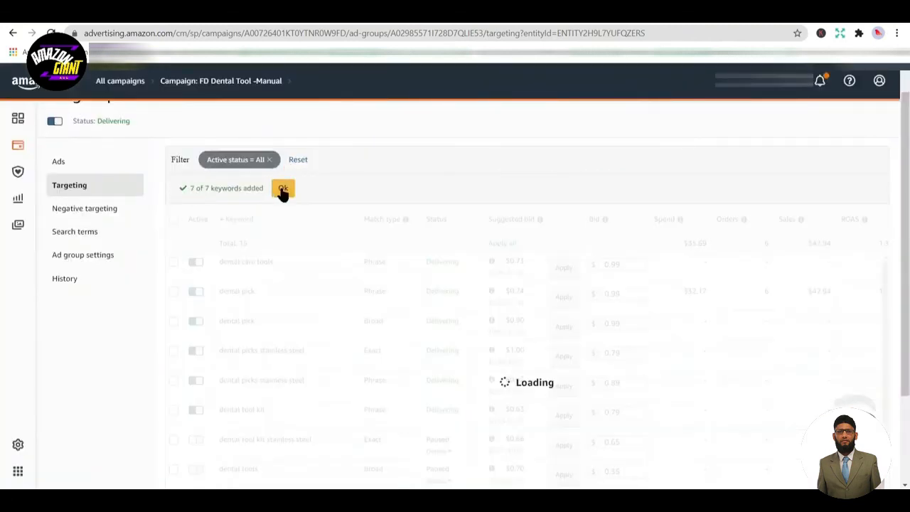
click(283, 190)
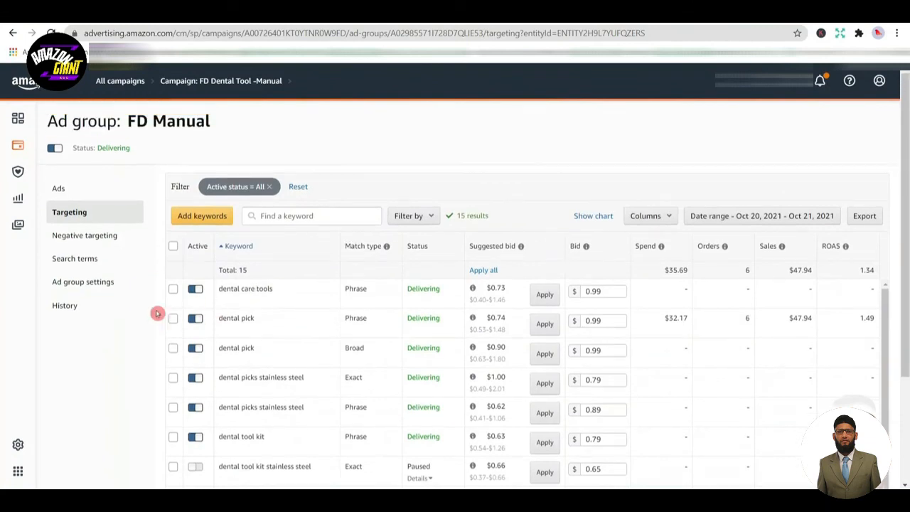
- Reload the ad group's targeting list and review the newly added keywords with their match types, statuses and bids
click(71, 213)
scroll(289, 299, down, 2)
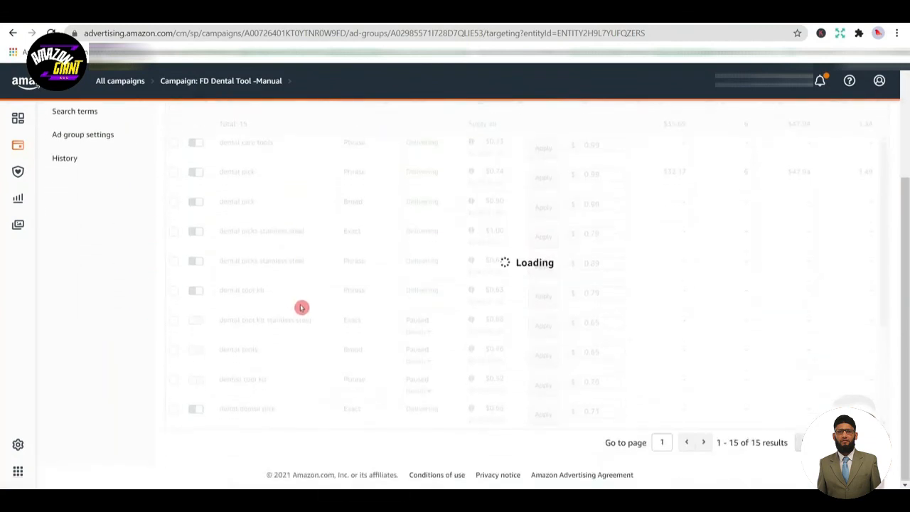
scroll(292, 277, down, 2)
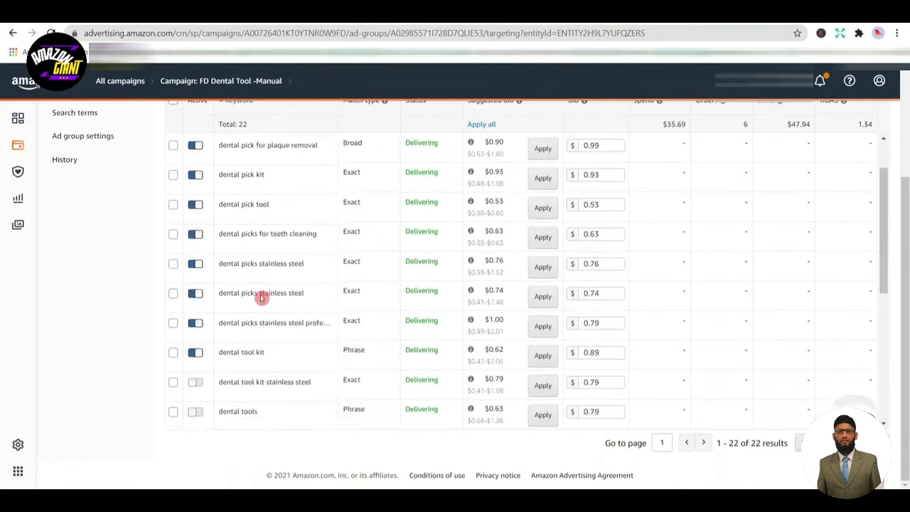
scroll(274, 312, down, 4)
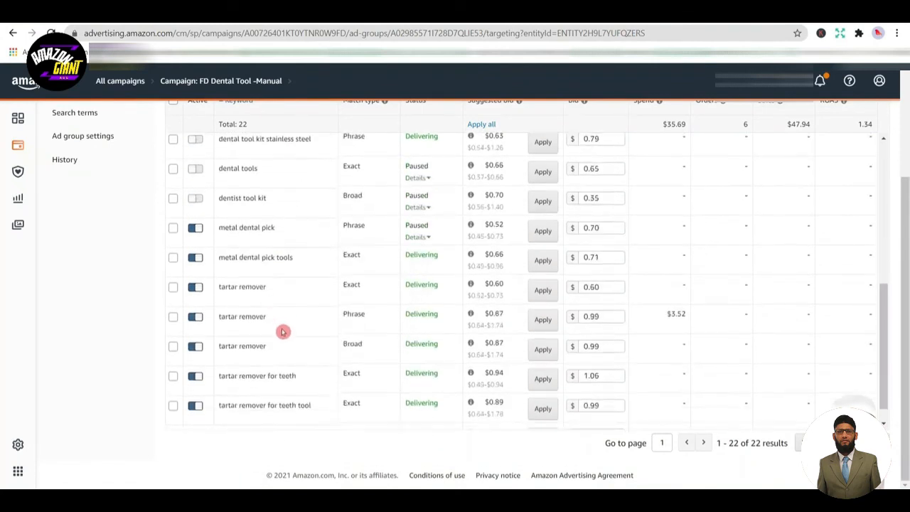
scroll(282, 331, down, 1)
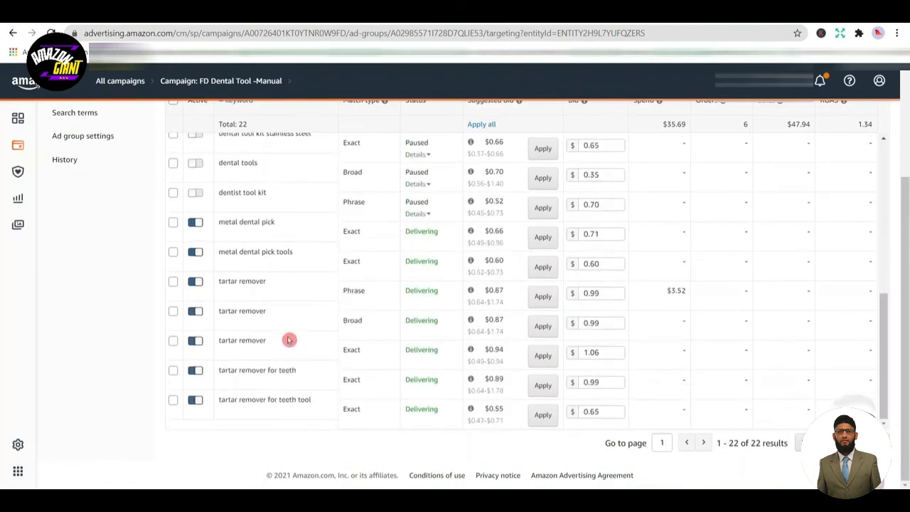
scroll(284, 356, up, 3)
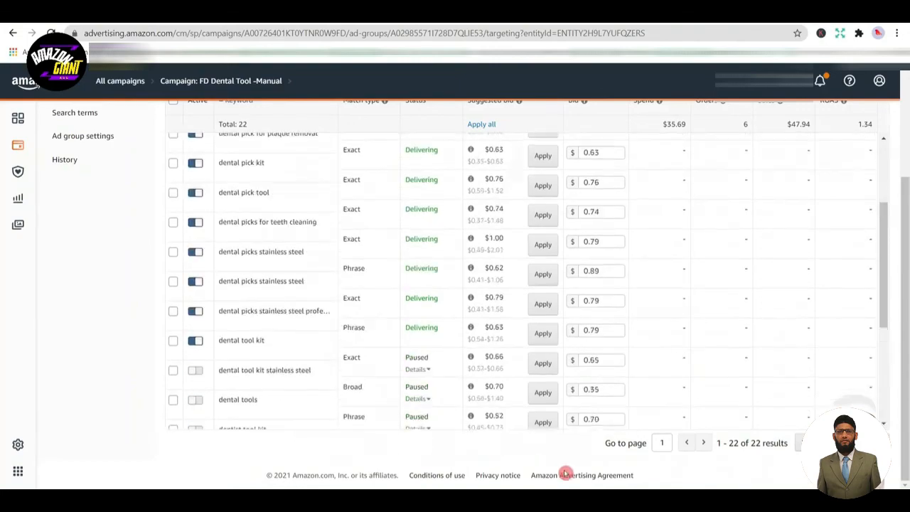